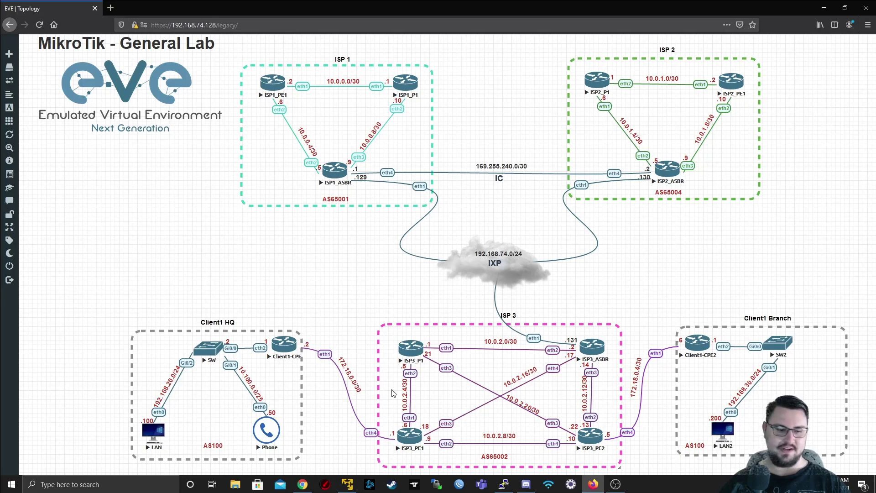
Step: Open ISP3_PE1's console, get a prompt and maximize the window
left_click(410, 433)
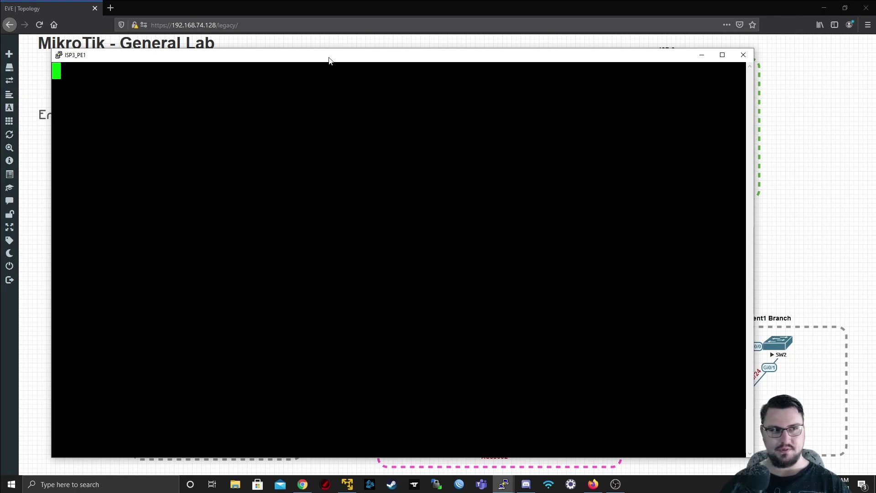
key("Return")
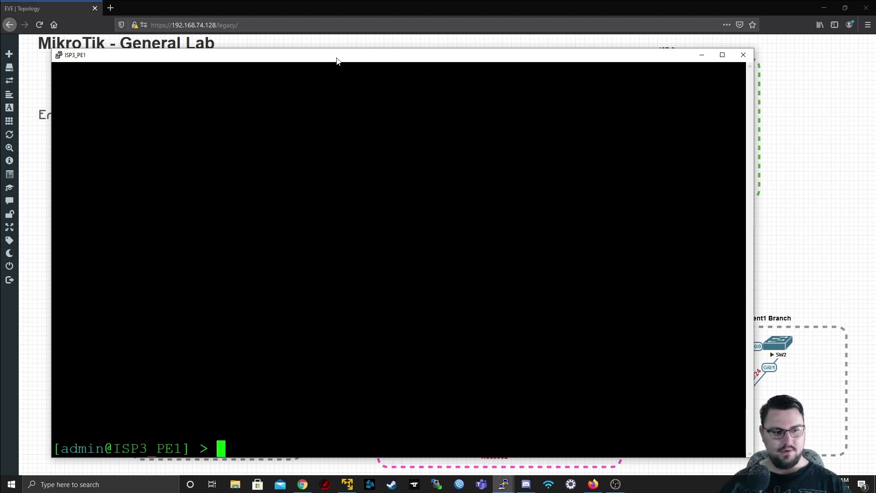
double_click(336, 60)
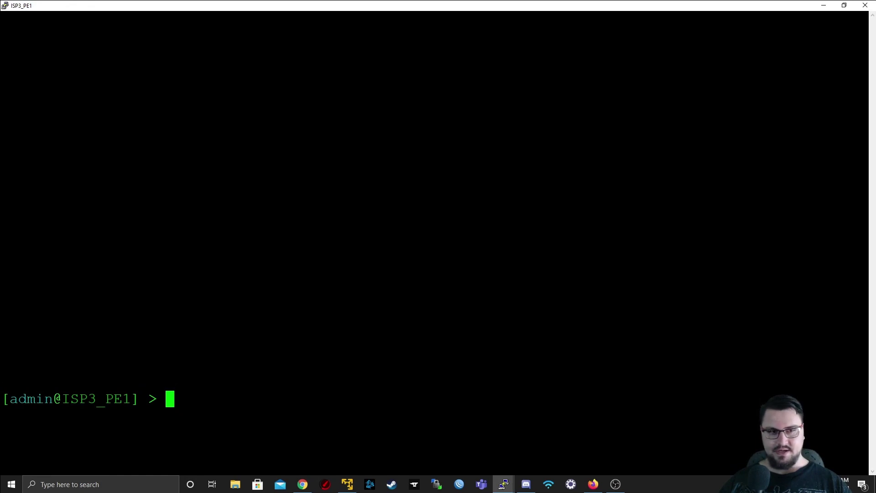
key("Return")
key("Return")
Step: Run 'ip address print' and highlight the LO0 loopback address 3.1.1.3/32
type("ip address pr")
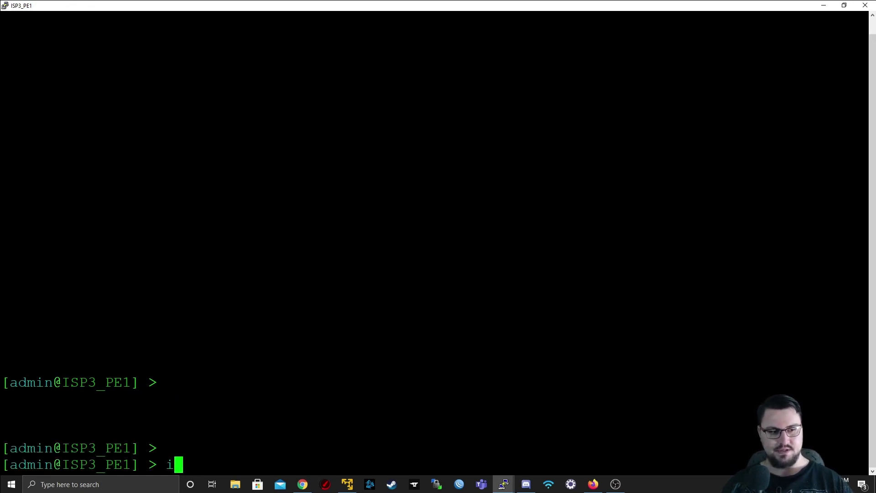
type("ip address print")
key("Return")
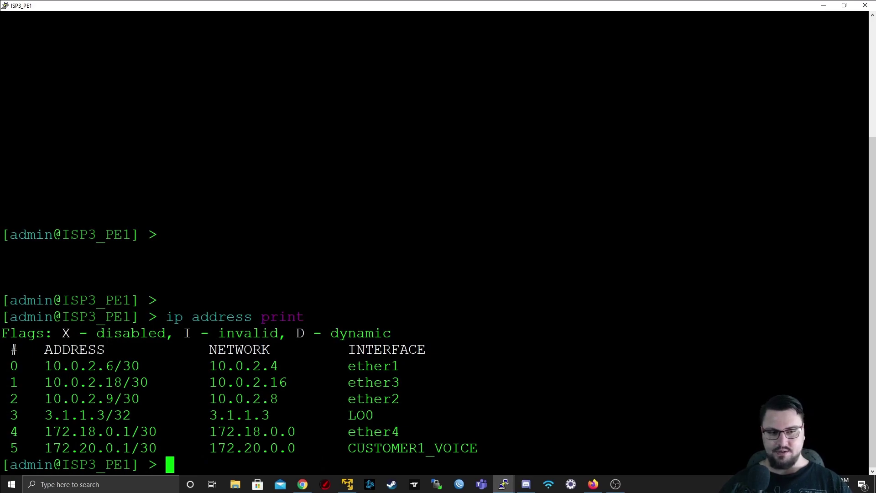
double_click(349, 415)
double_click(104, 415)
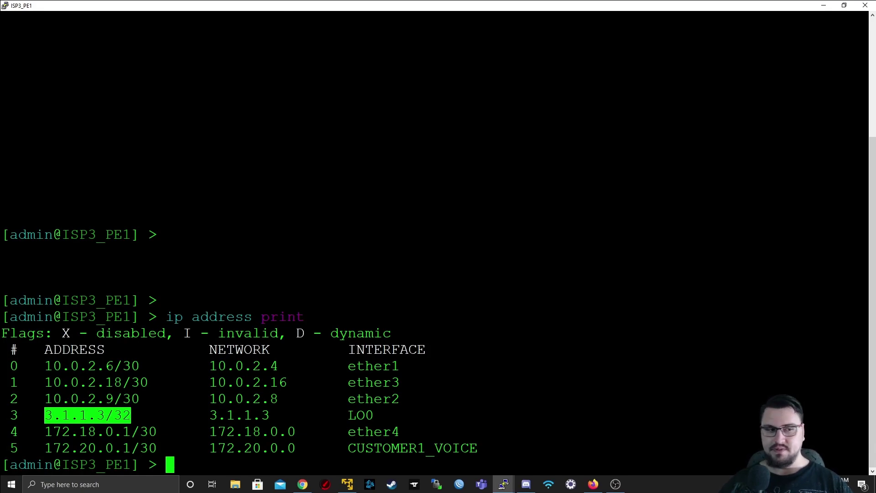
left_click_drag(104, 414, 88, 415)
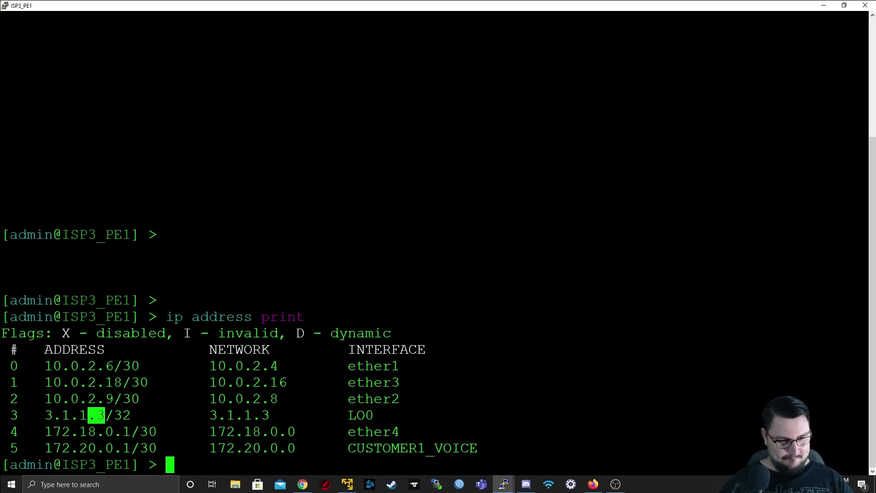
key("Return")
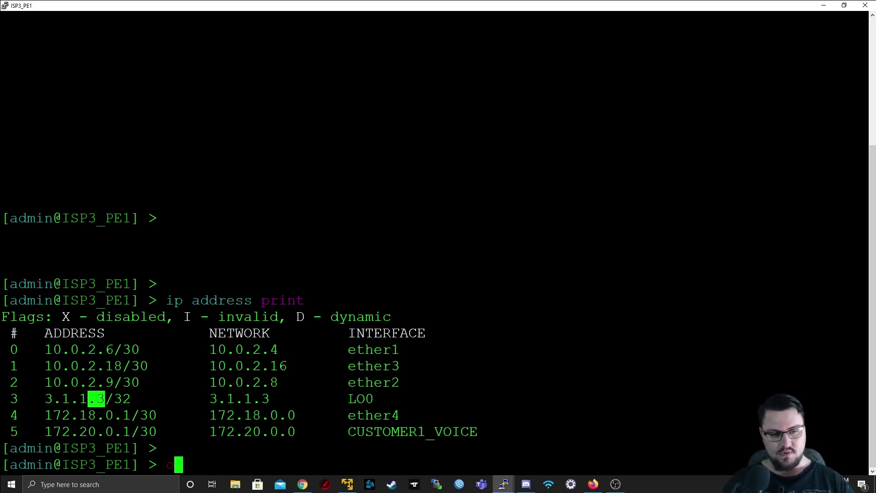
Step: Add a VRF with routing-mark Customer1 on ether4 and route-distinguisher 65002:1
type("ip route vrf add ")
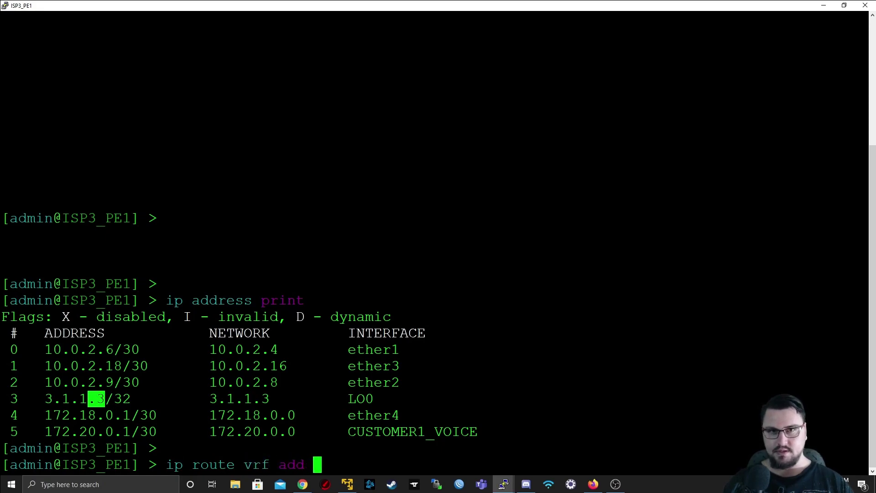
type("routing-mark=")
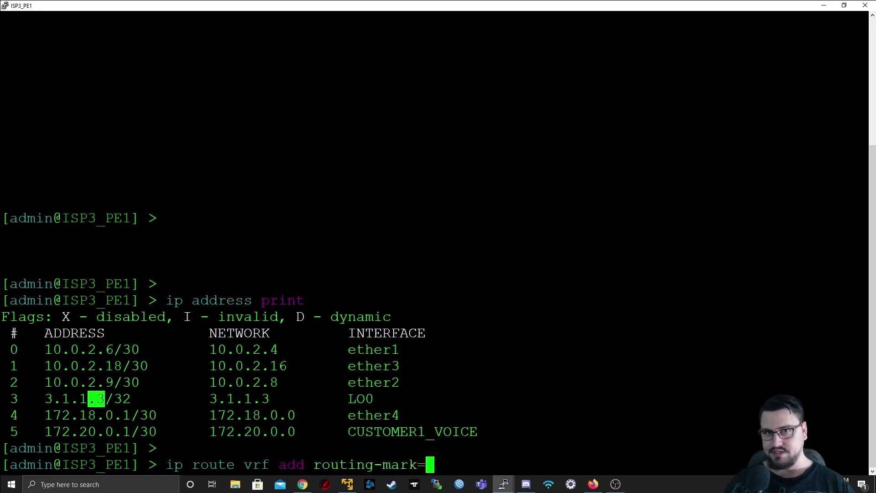
type("Customer1")
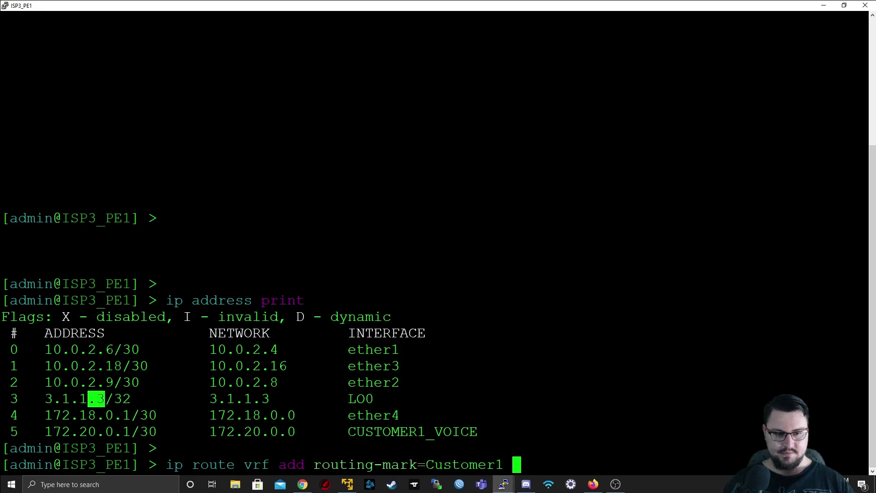
type(" interfaces=ether4")
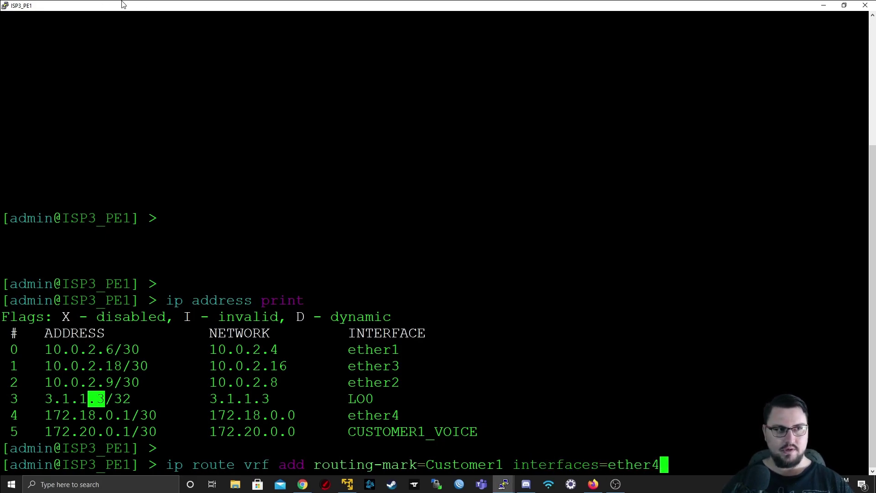
key("super+Down")
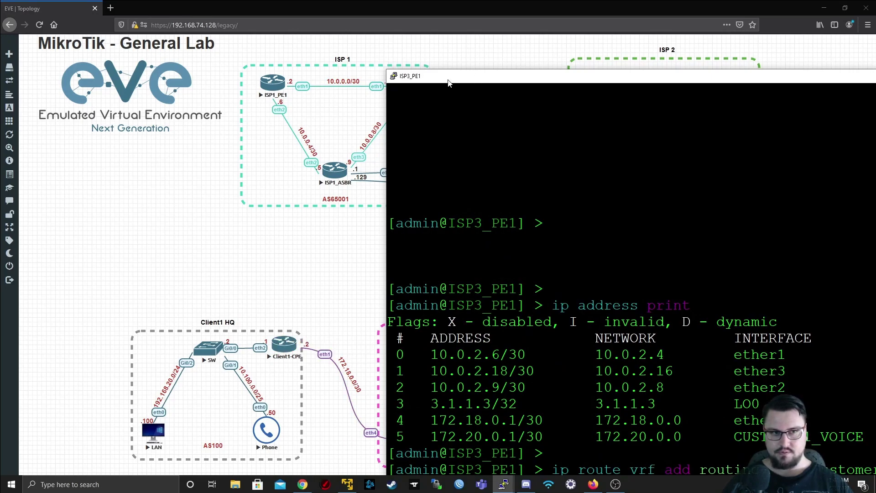
left_click_drag(449, 79, 502, 84)
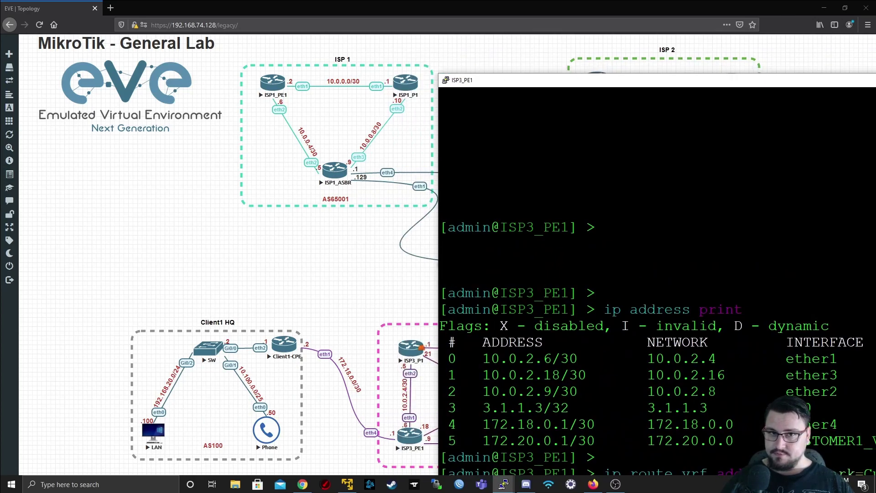
left_click_drag(567, 83, 168, 1)
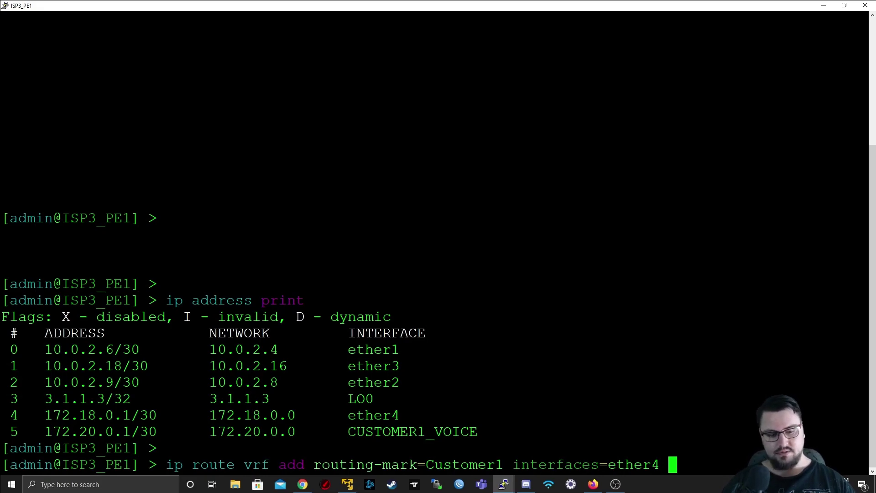
key("question")
type("route-distinguisher=65")
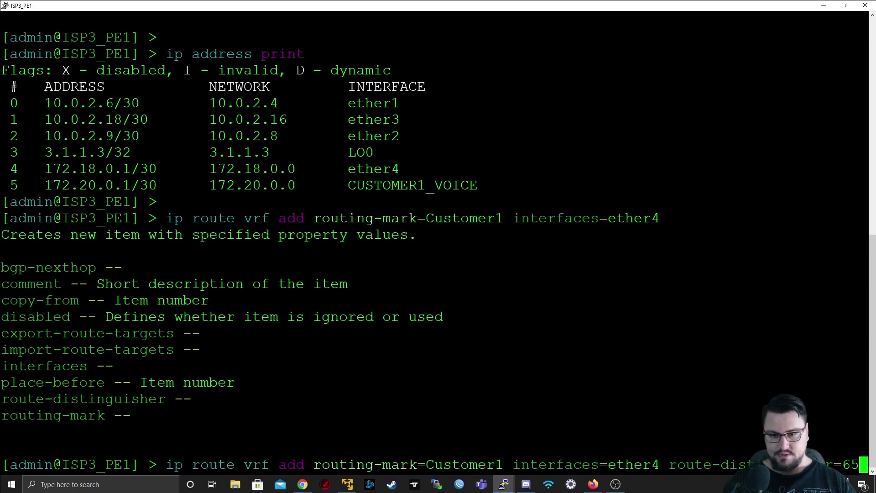
type("002")
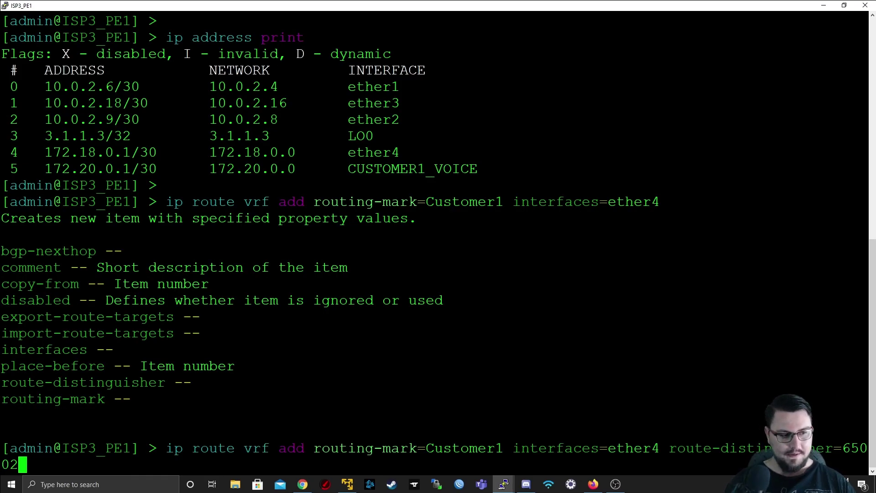
type(":")
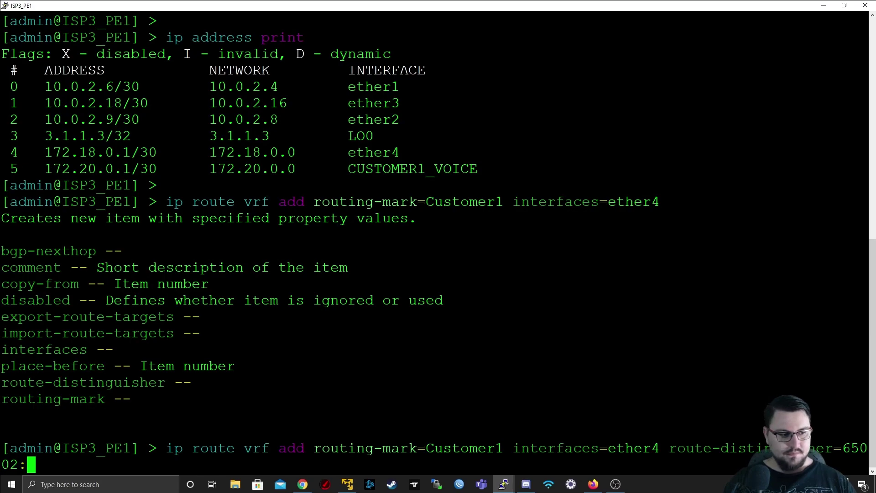
type("1")
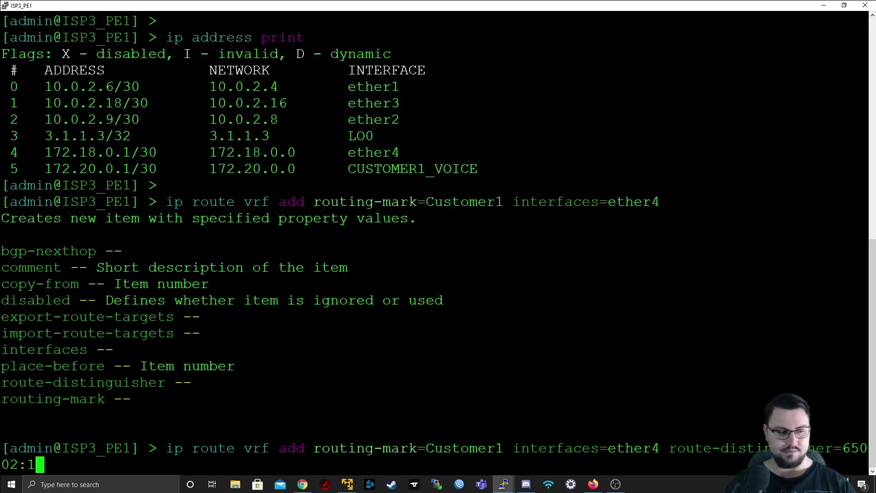
key("Return")
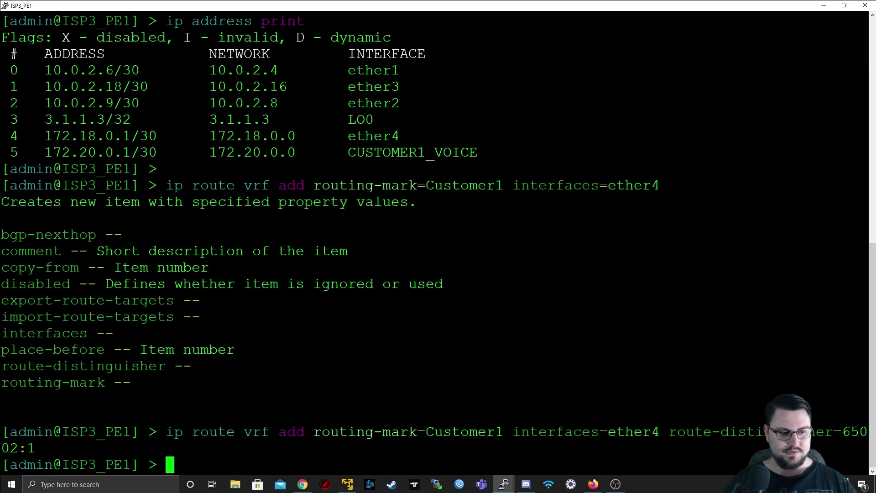
Step: Set the Customer1 VRF (item 0) import-route-targets to 65002:1
type("ip route ")
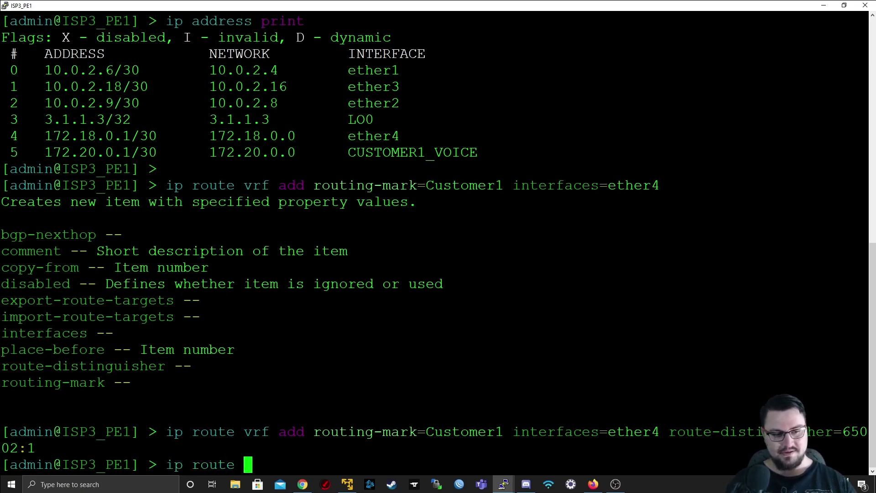
type("vrf set ")
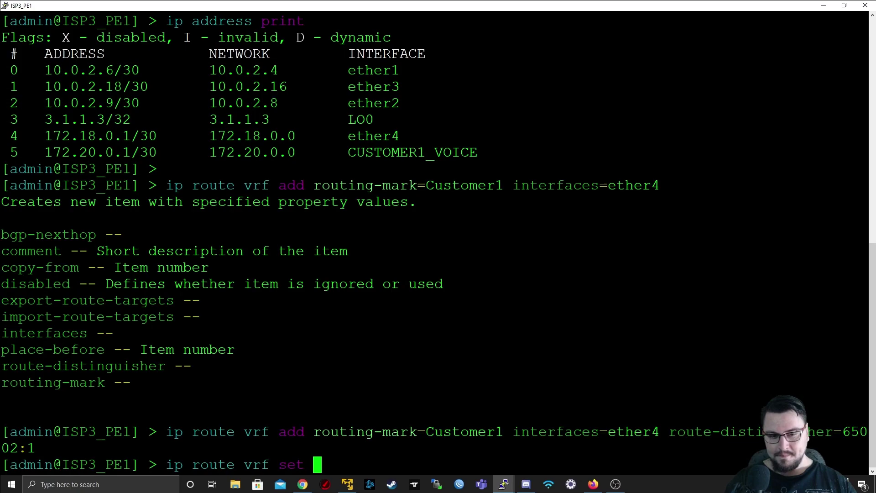
type("rout")
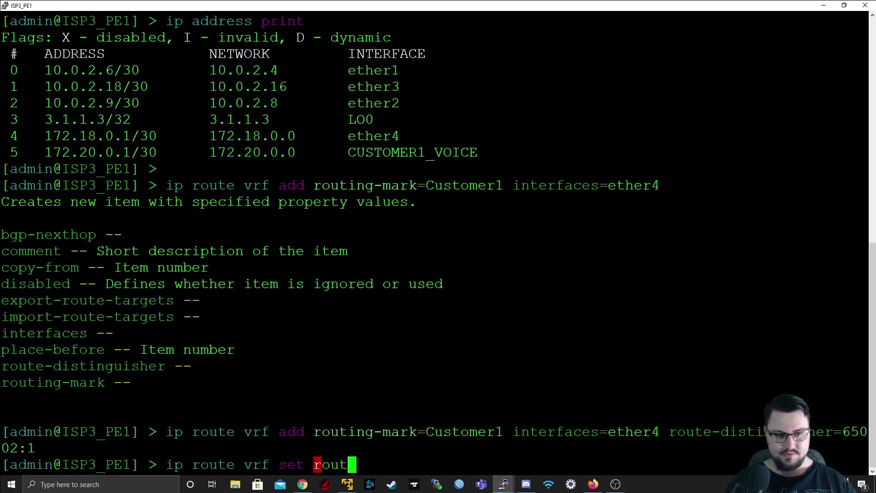
key("Tab")
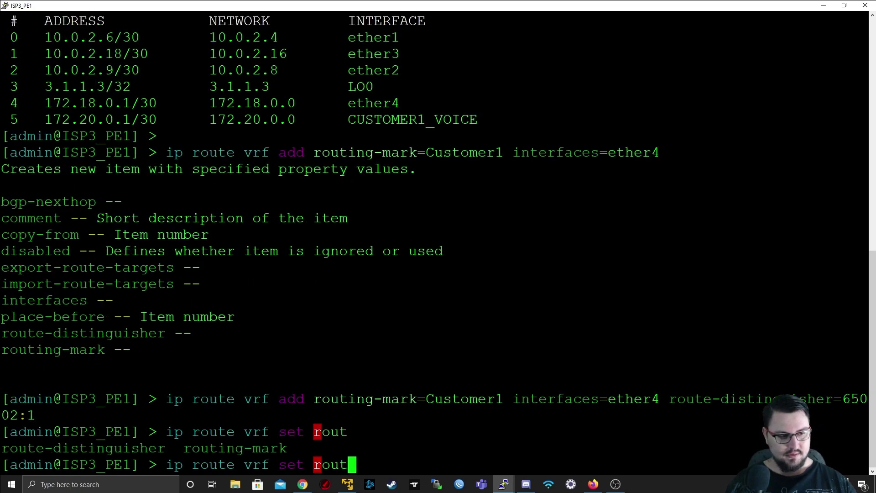
key("BackSpace")
key("BackSpace")
key("BackSpace")
key("BackSpace")
key("question")
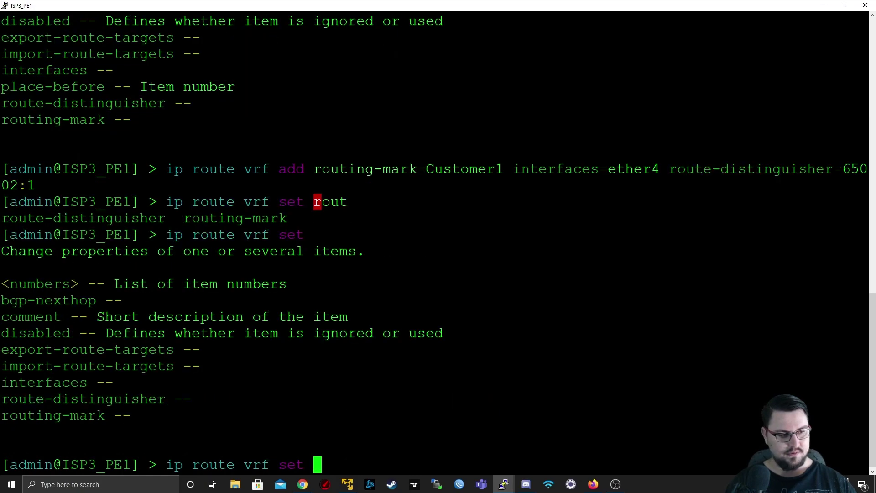
type("im")
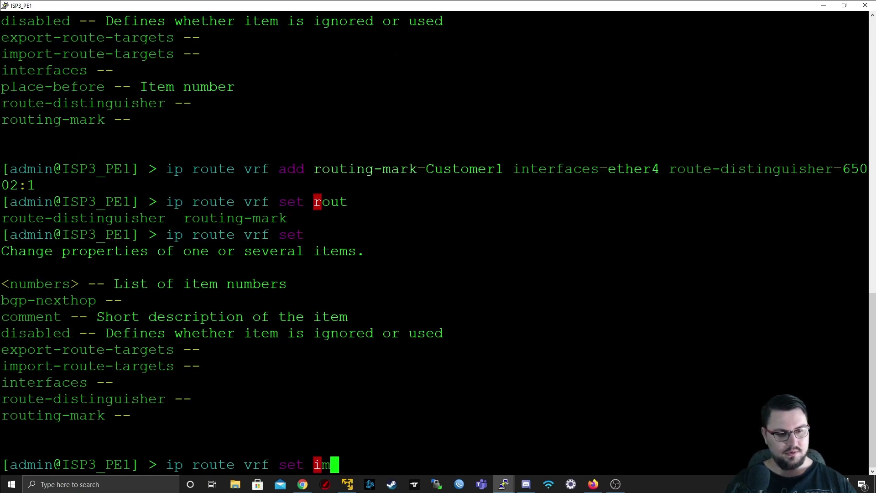
key("Tab")
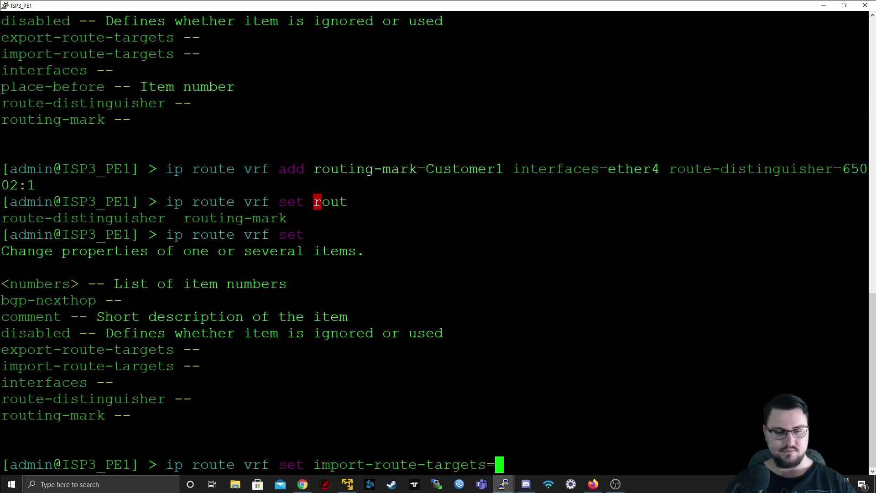
type("65002:")
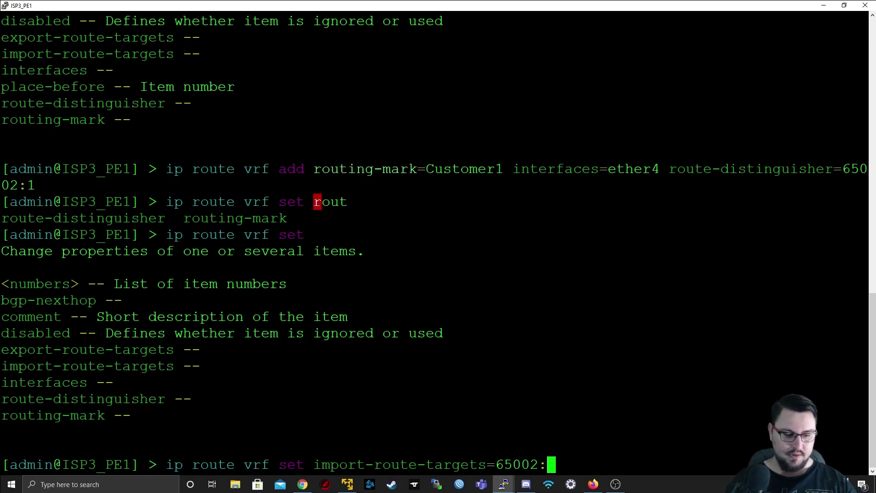
type("1")
key("Return")
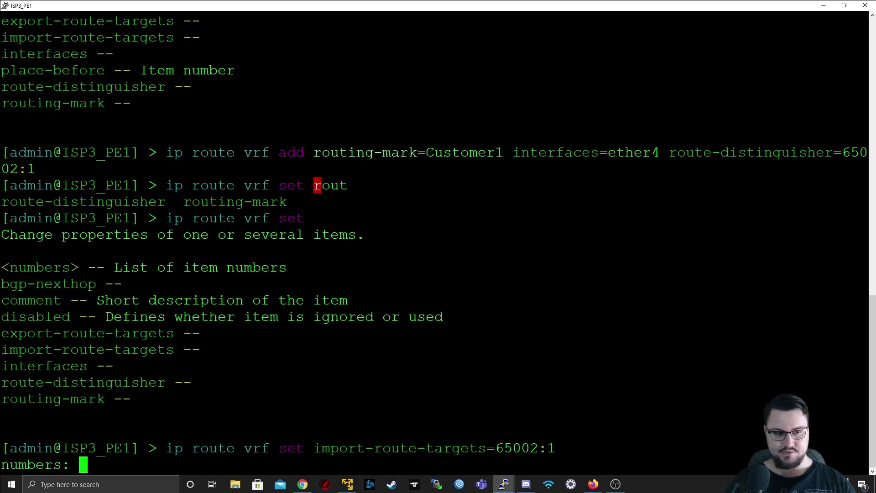
type("0")
key("Return")
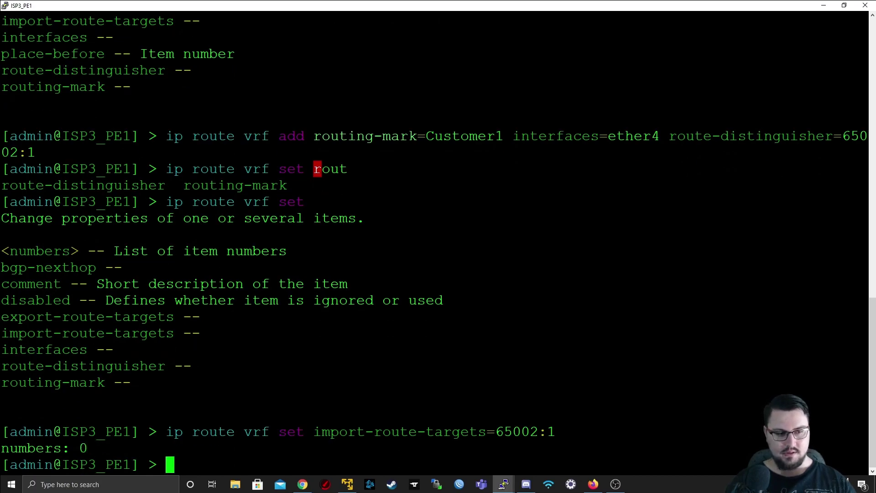
Step: Set export-route-targets=65002:1 on VRF item 0
key("Up")
key("Up")
key("Down")
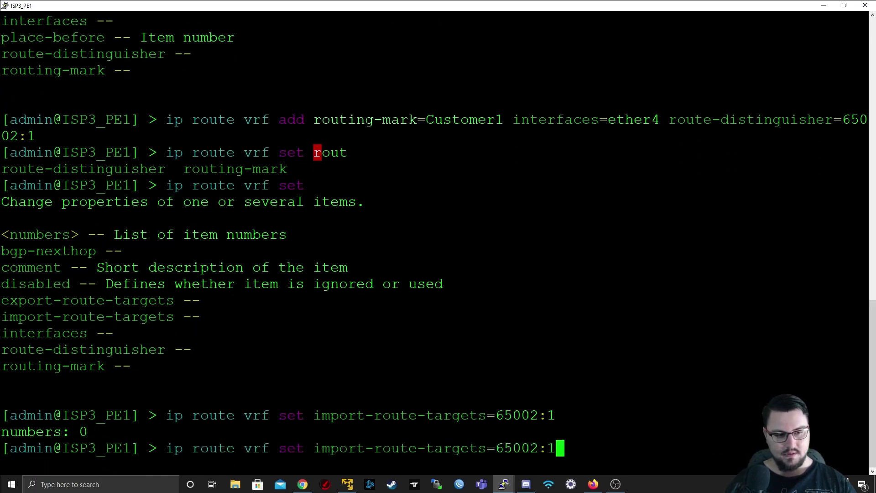
key("BackSpace")
key("BackSpace")
key("BackSpace")
key("BackSpace")
key("BackSpace")
key("BackSpace")
key("BackSpace")
key("BackSpace")
key("BackSpace")
key("BackSpace")
key("BackSpace")
key("BackSpace")
key("BackSpace")
key("BackSpace")
key("BackSpace")
key("BackSpace")
key("BackSpace")
key("BackSpace")
key("BackSpace")
key("BackSpace")
key("BackSpace")
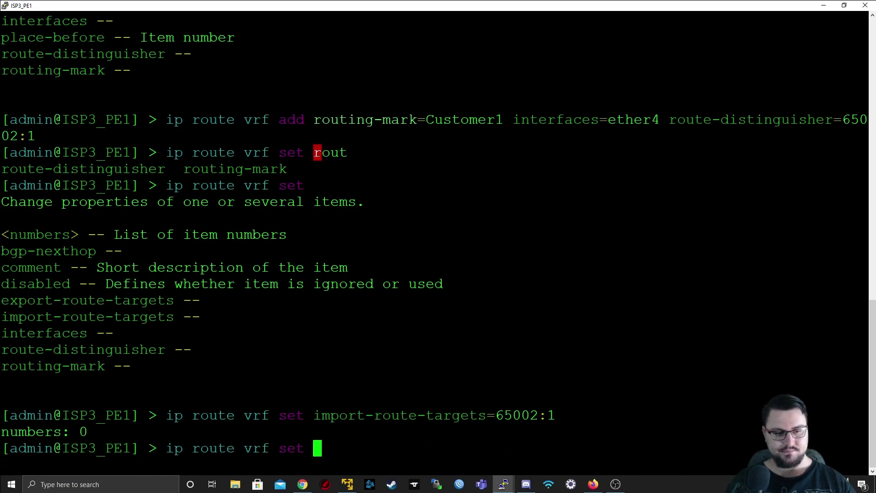
type("export-route-targets=")
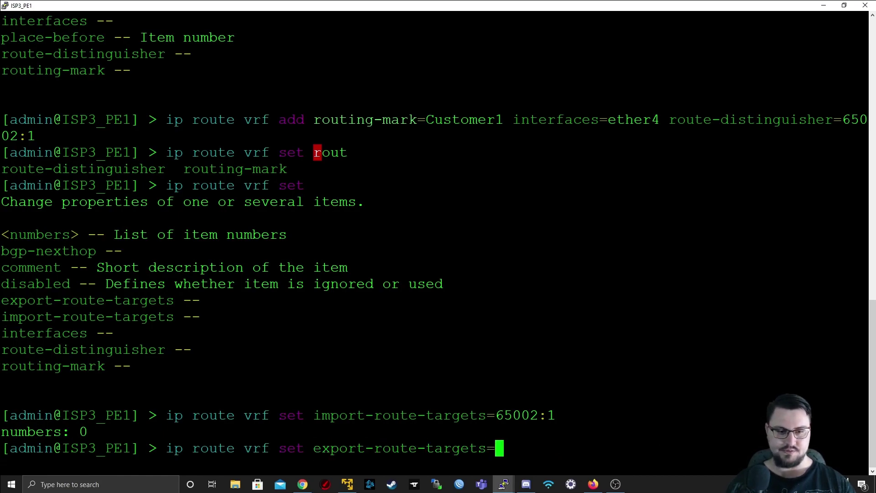
type("65002:1")
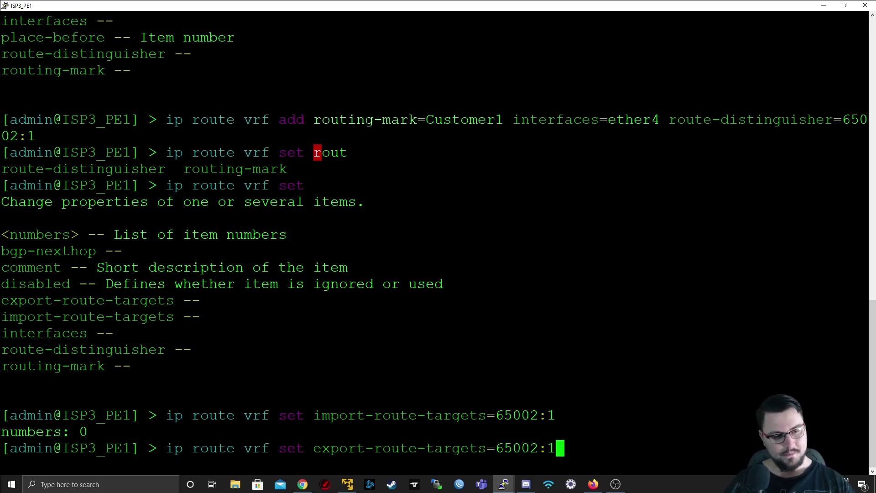
type("0")
key("Return")
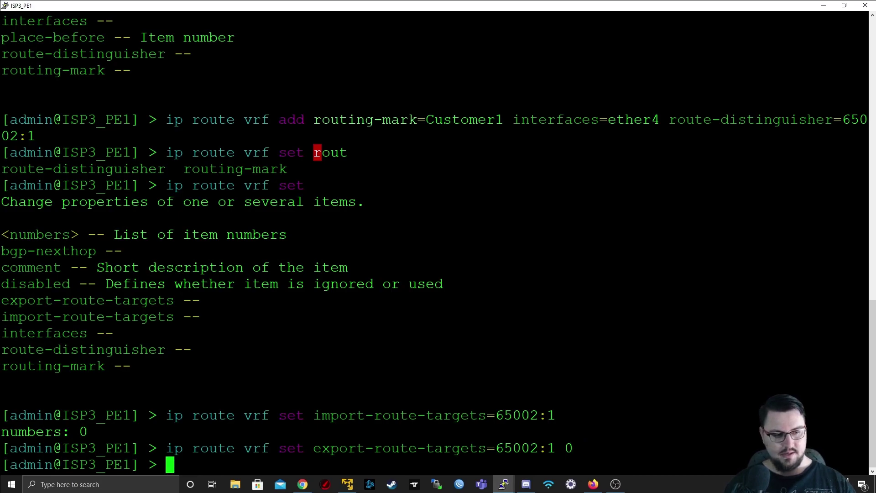
key("Return")
key("Return")
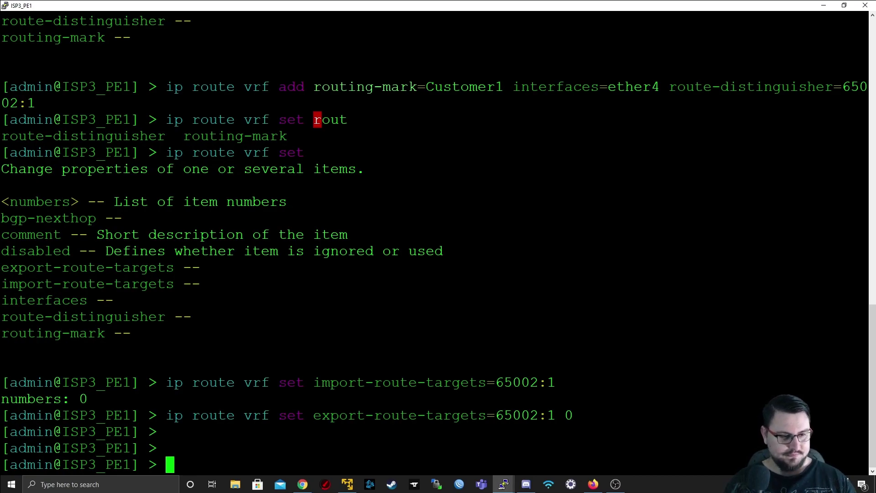
Step: Enable MPLS LDP with LSR ID and transport address 3.1.1.3, and add ether1 as an LDP interface
type("mpls ")
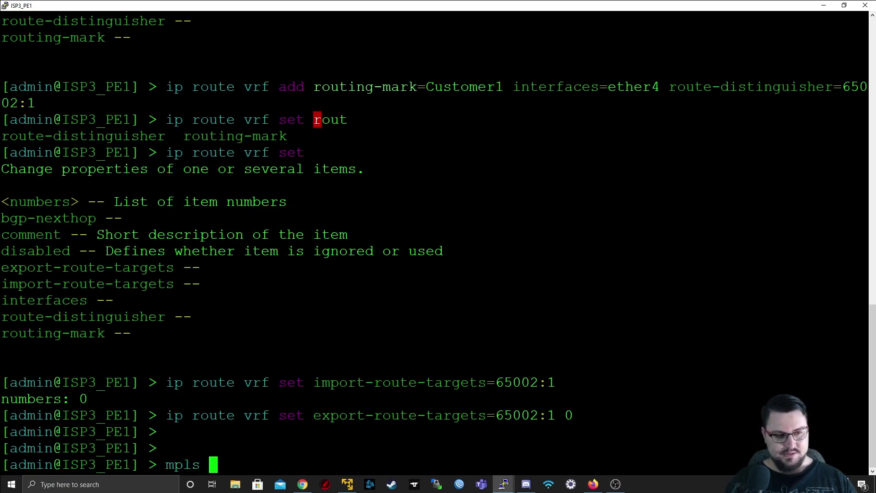
type("ldp set enabled=")
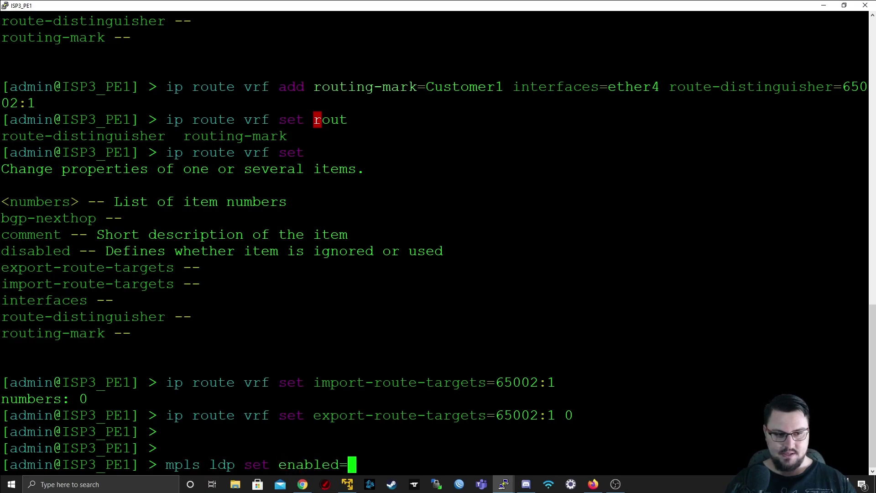
type("yes ")
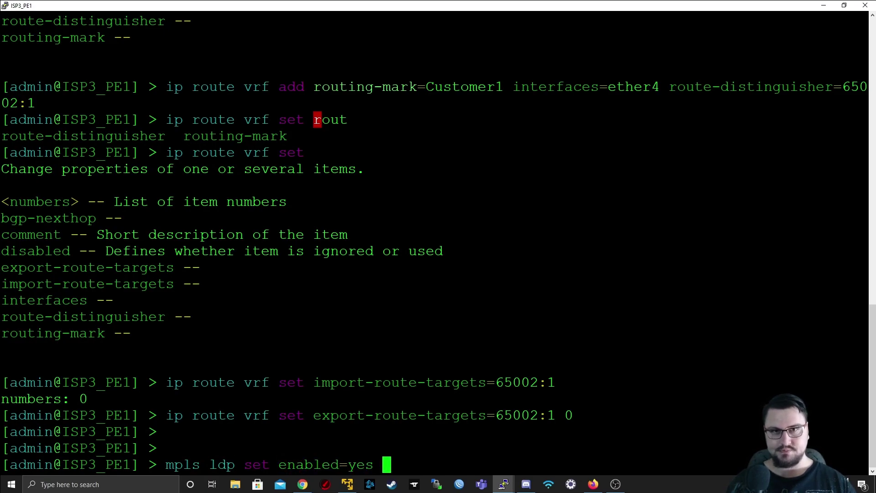
type("lsr-id=")
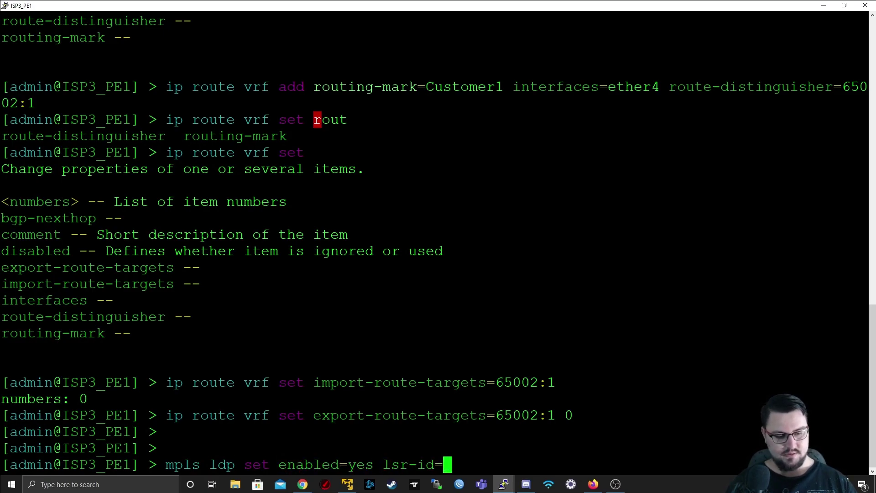
type("3.1.1.3")
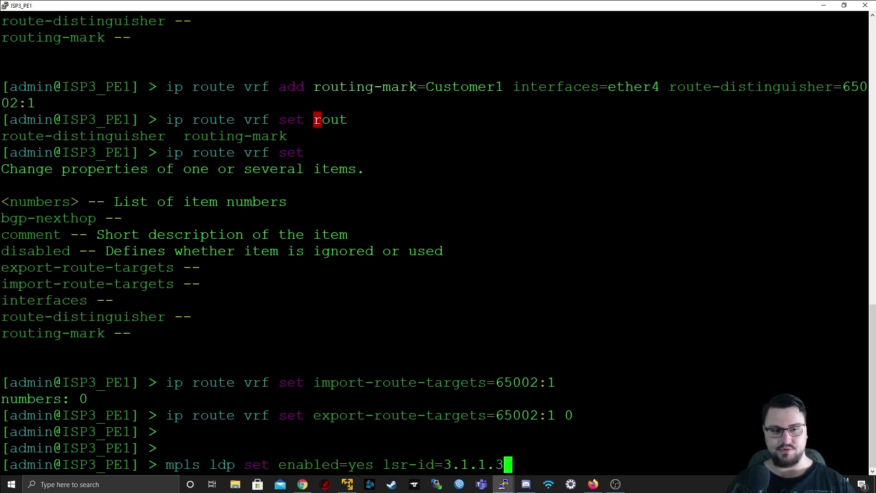
type(" transport-address=")
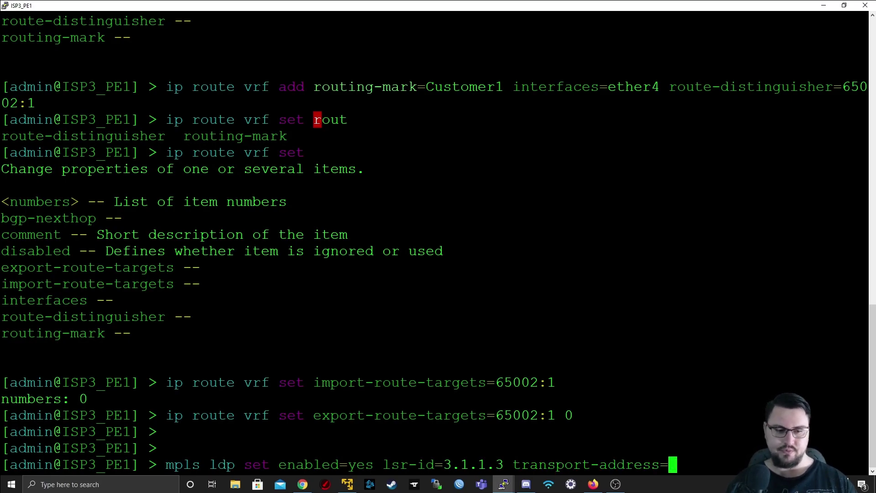
type("3.1.1.3")
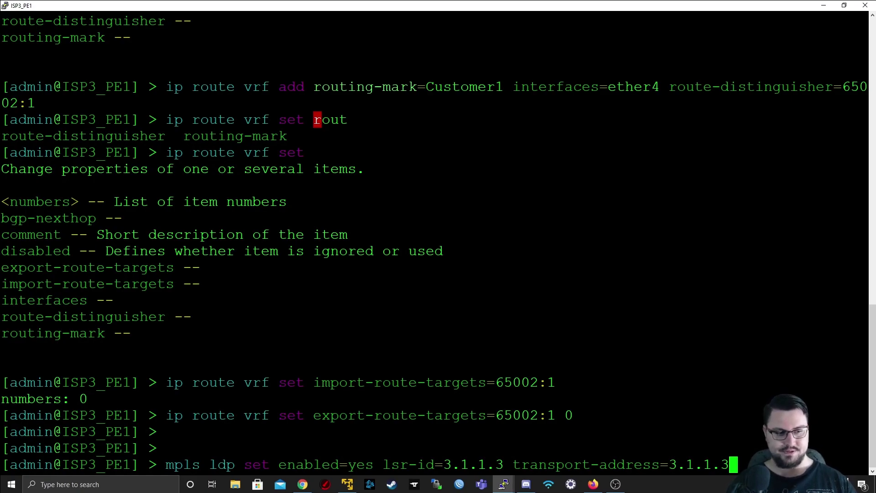
key("Return")
type("mpls ")
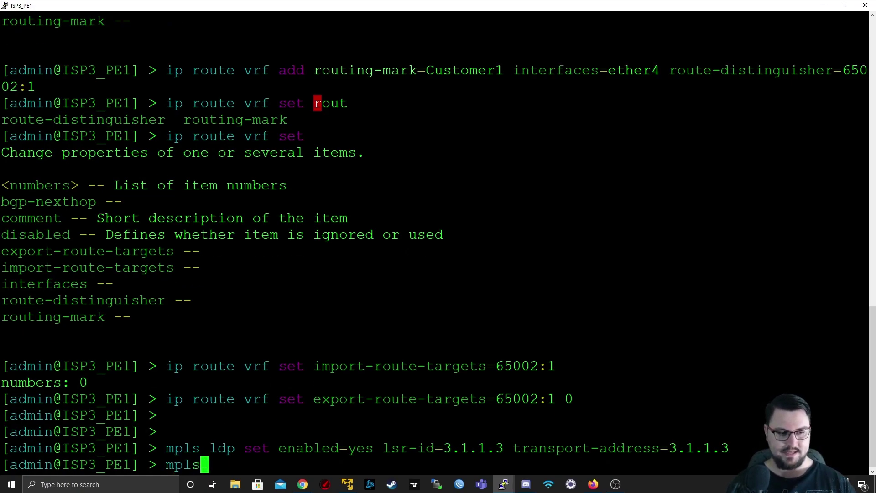
type("ld")
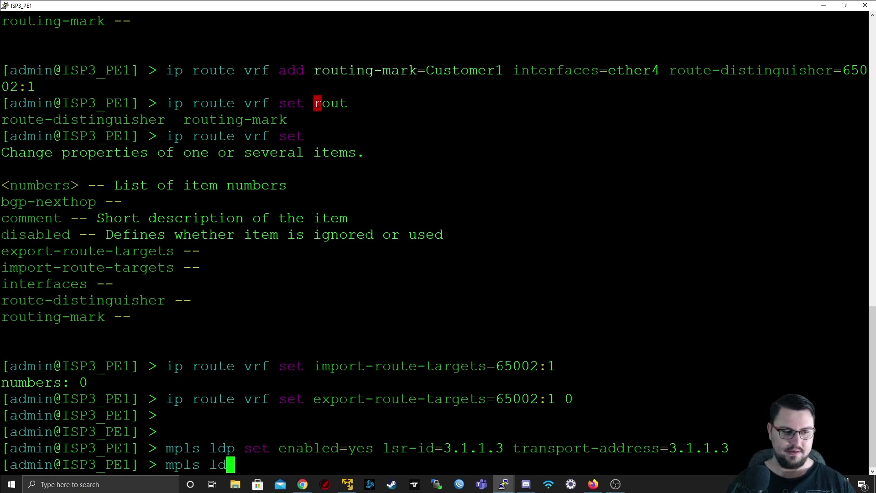
type("p ")
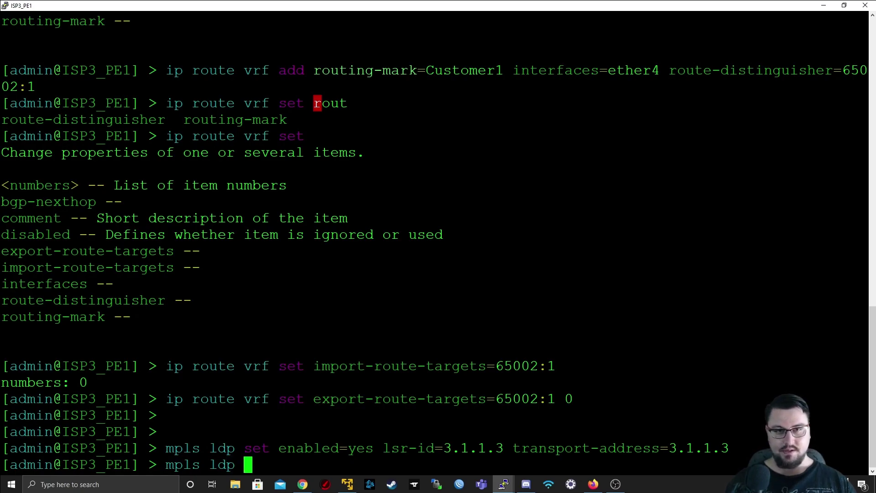
type("interface add ")
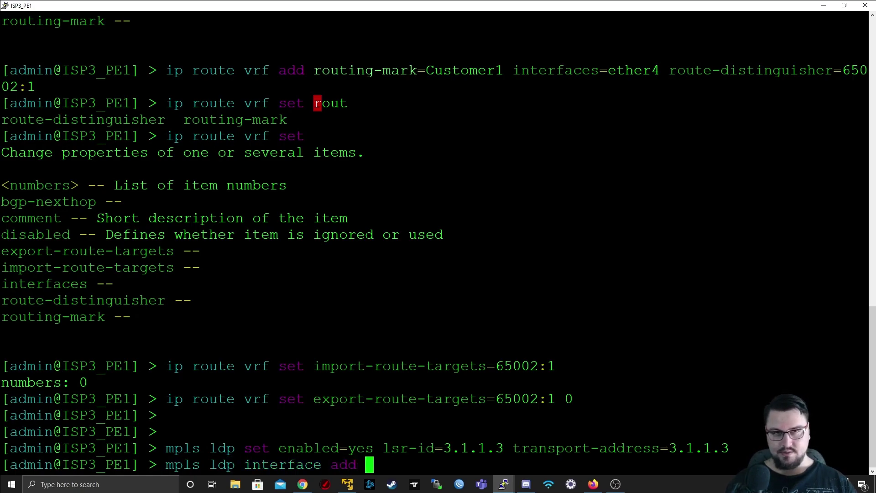
type("interface=ether1")
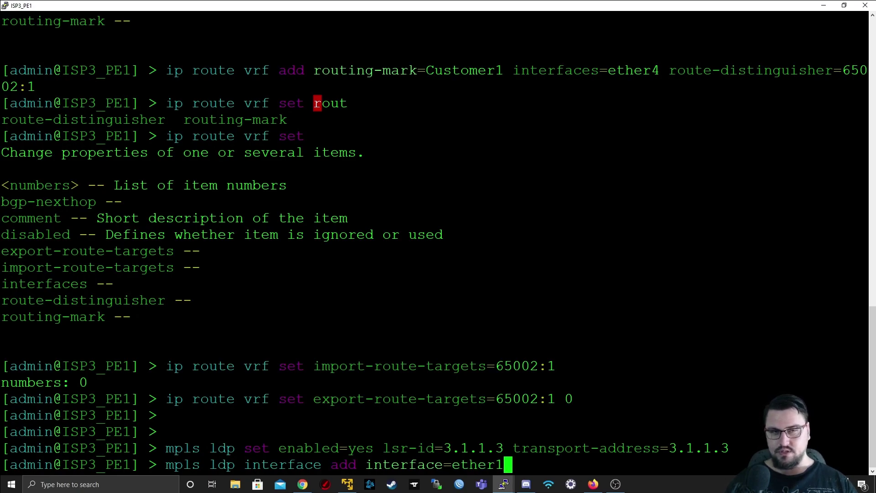
key("Return")
Step: Add ether2 and ether3 as MPLS LDP interfaces
key("Up")
key("BackSpace")
type("2")
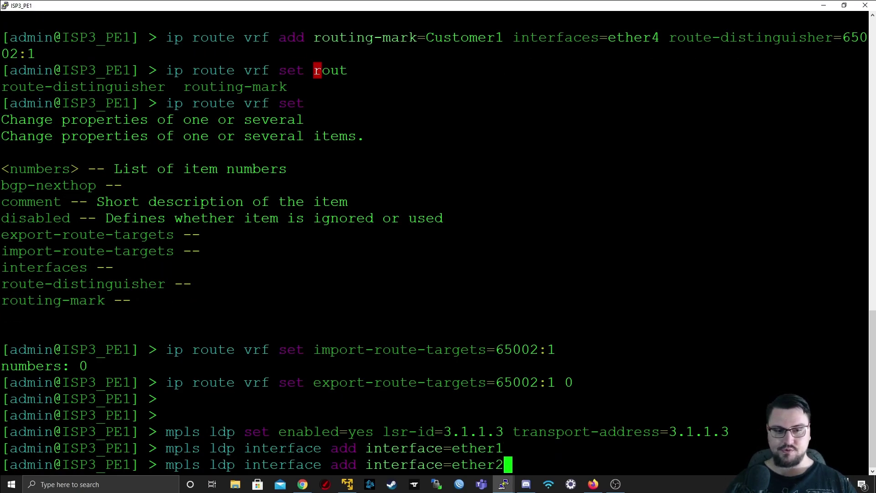
key("Return")
key("Up")
key("BackSpace")
type("3")
key("Return")
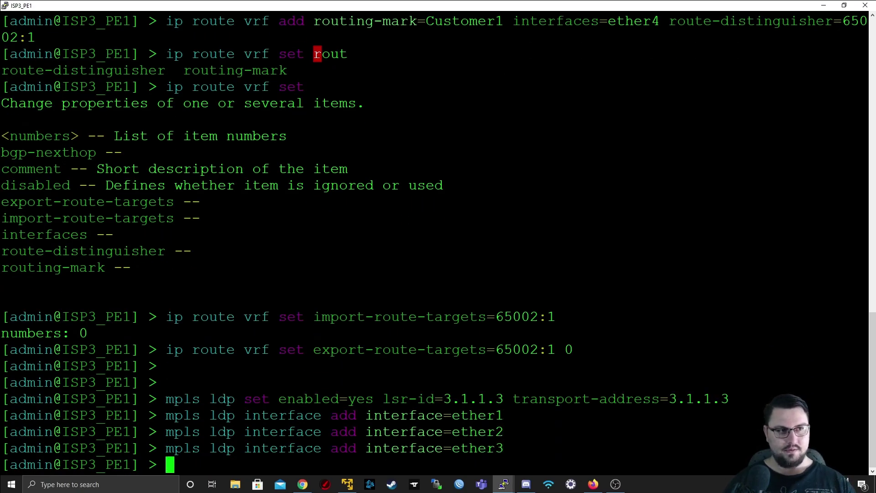
left_click_drag(382, 6, 408, 465)
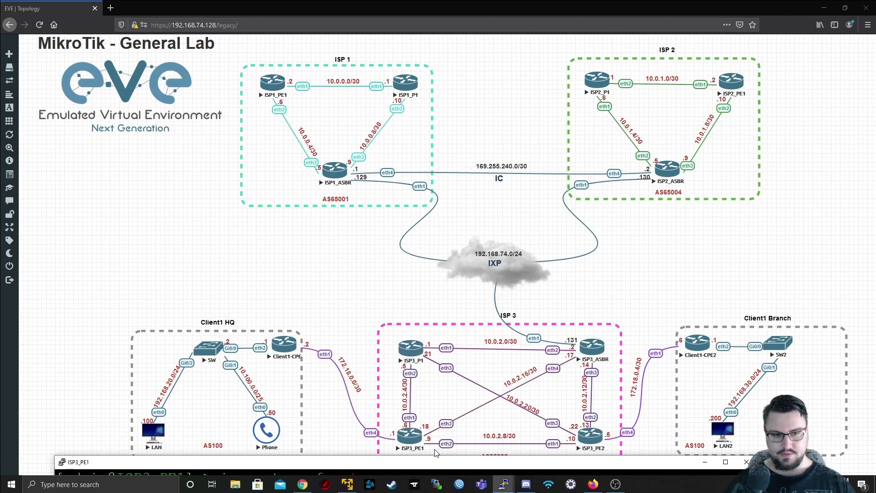
double_click(427, 462)
left_click_drag(391, 349, 369, 371)
left_click(370, 372)
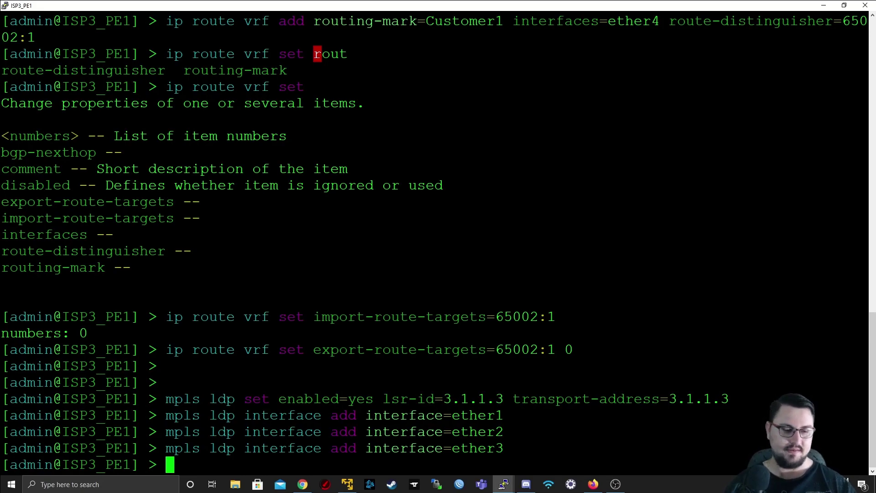
Step: Create BGP instance name=AS65002, as=65002, router-id=3.1.13
key("Return")
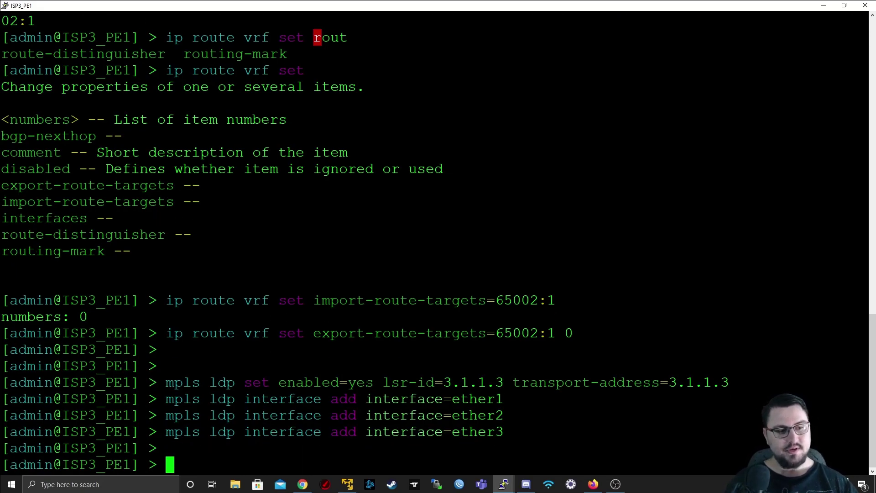
type("routing bgp ")
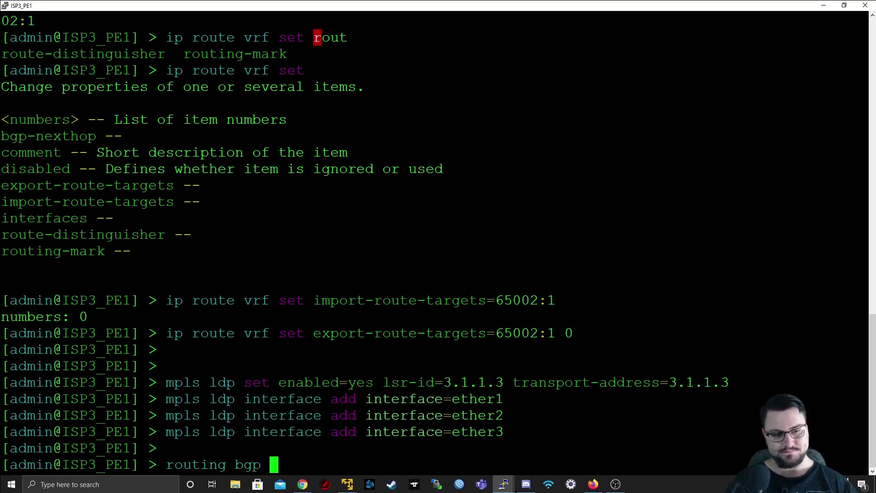
type("instance ")
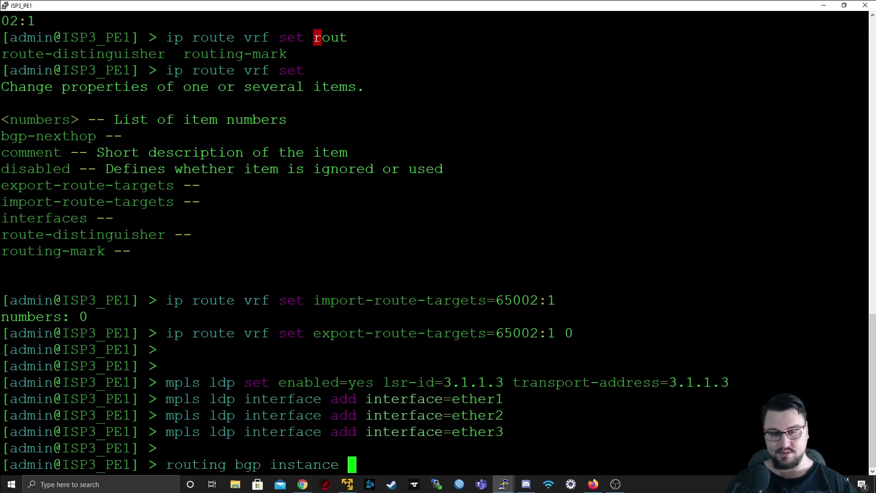
type("add ins")
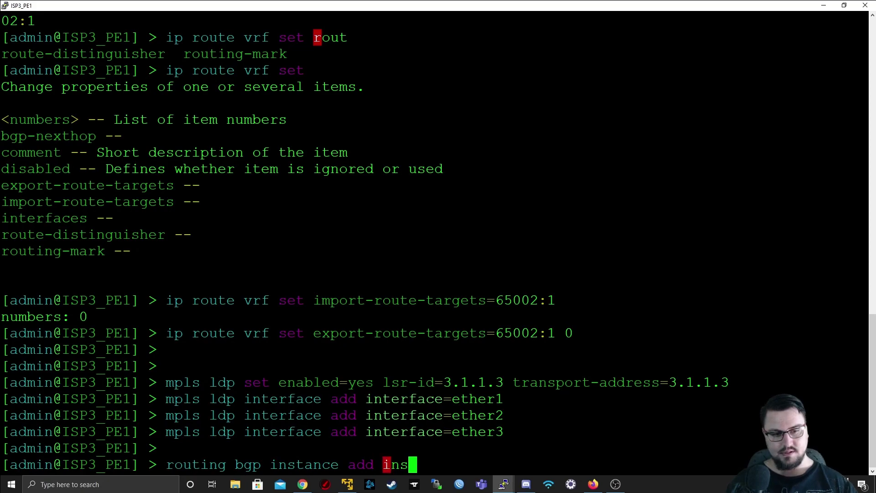
key("BackSpace")
key("BackSpace")
key("BackSpace")
type("name=")
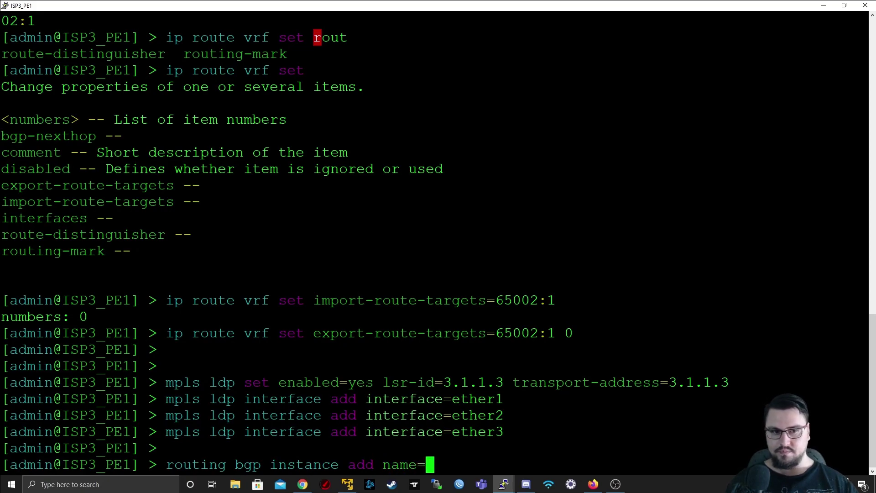
type("AS65002 ")
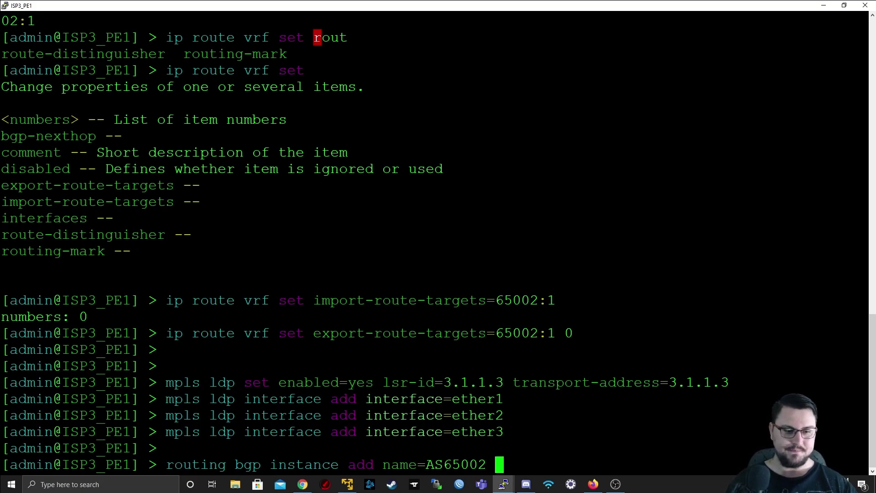
type("as=65")
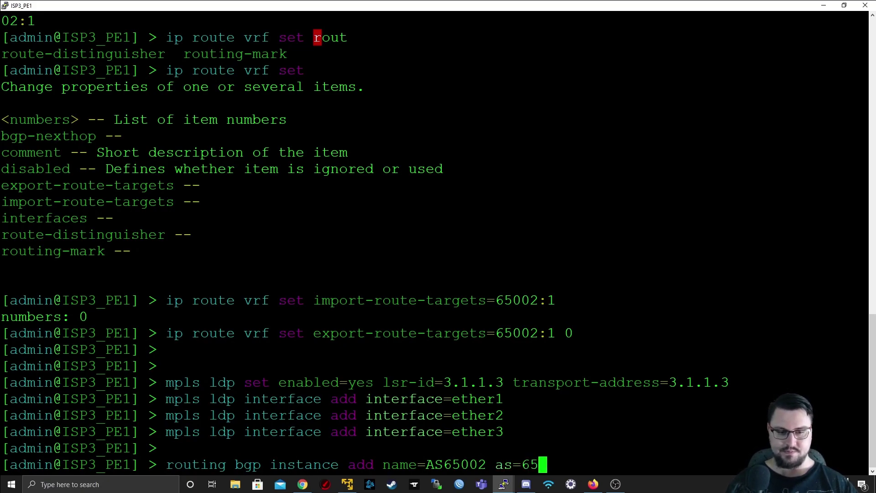
type("002 ro")
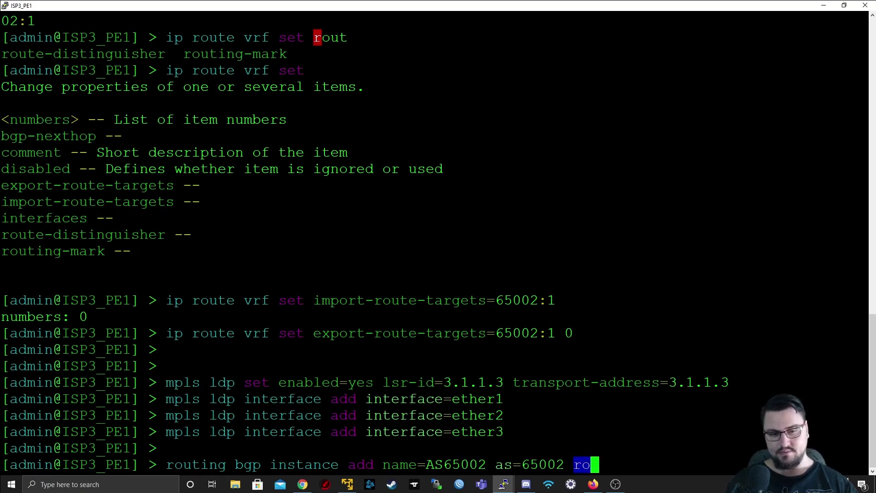
type("ut")
type("e")
key("Tab")
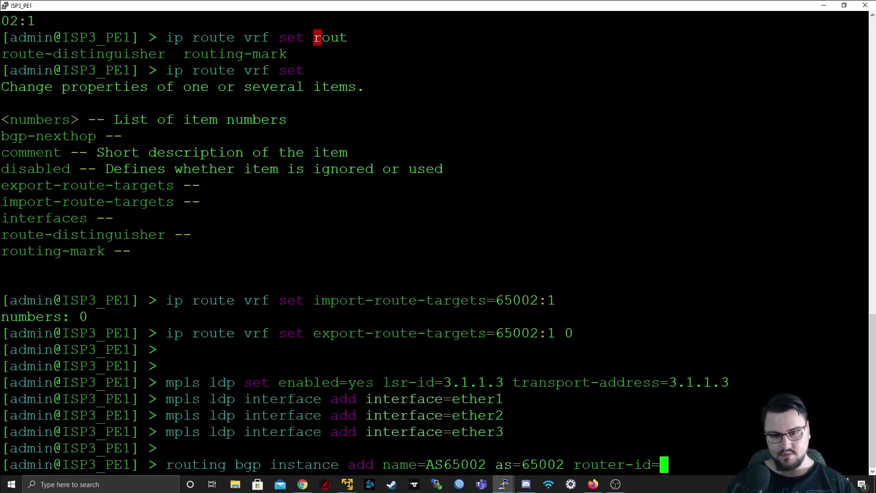
type("3.1.13")
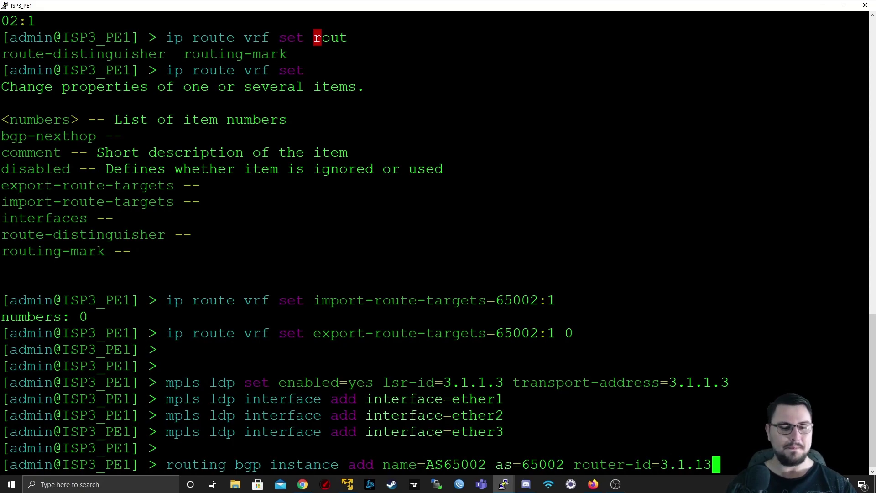
key("question")
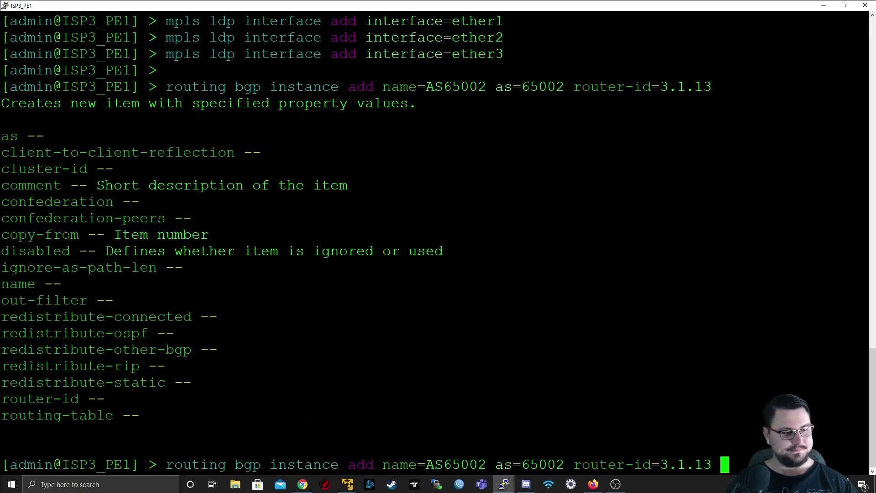
key("Return")
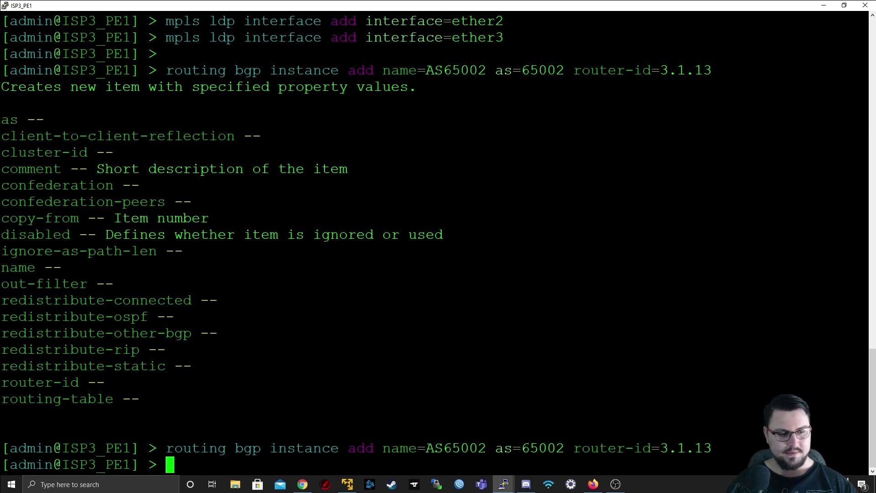
Step: Set BGP instance 1's router-id to 3.1.1.3 and print the BGP instances
type("rou")
key("BackSpace")
key("BackSpace")
key("BackSpace")
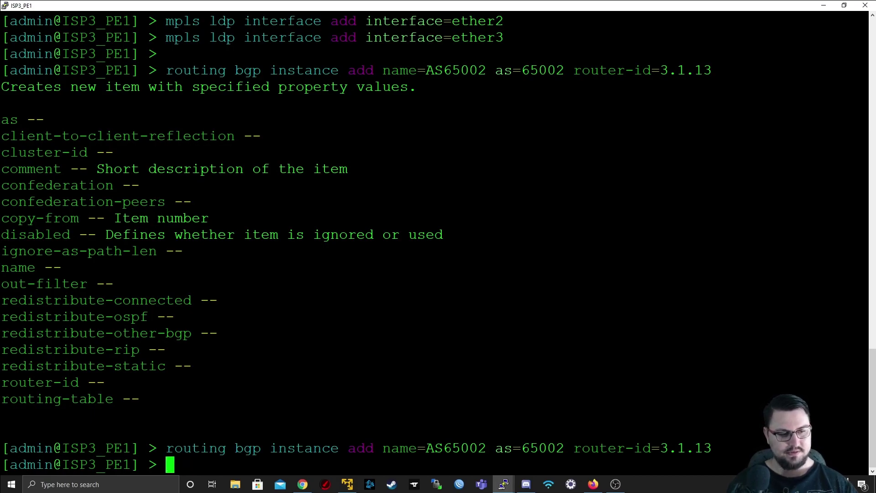
type("routing bgp in")
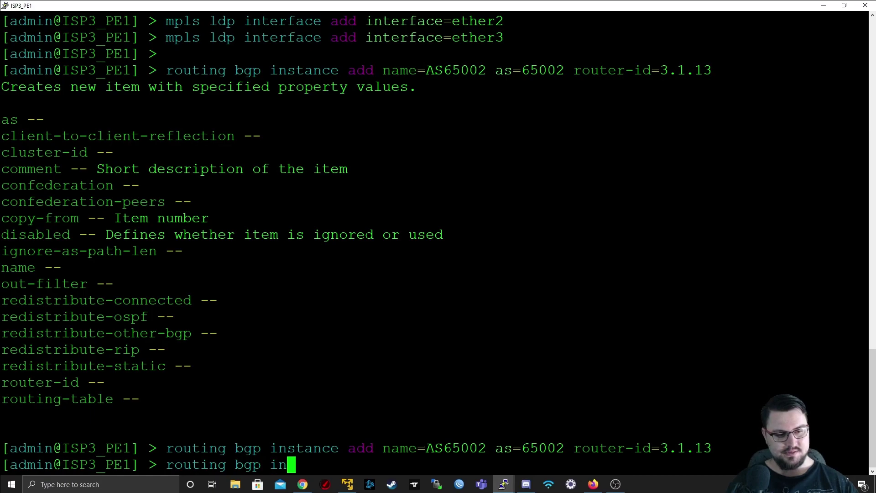
type("stance set router-id=")
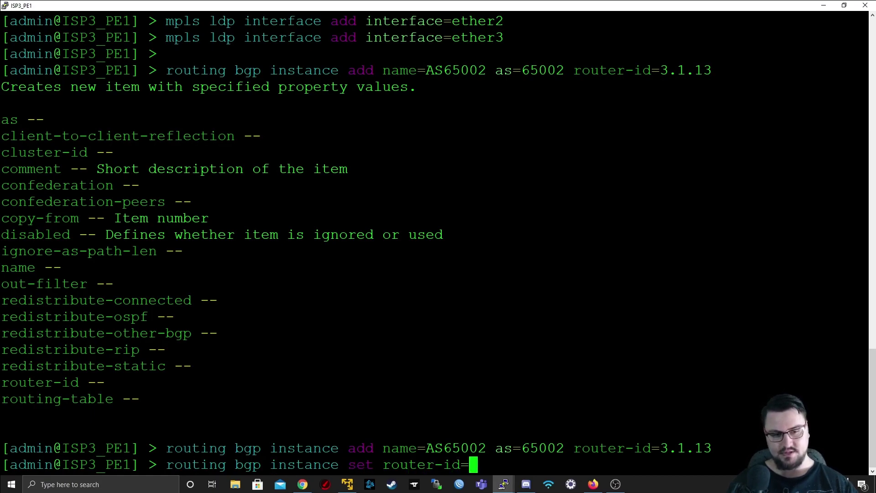
type("3.1.1.3 ")
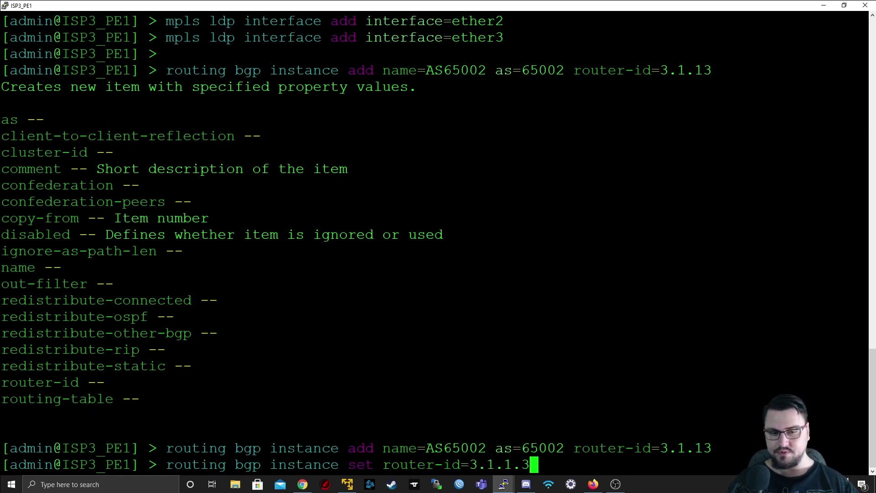
type("1")
key("Return")
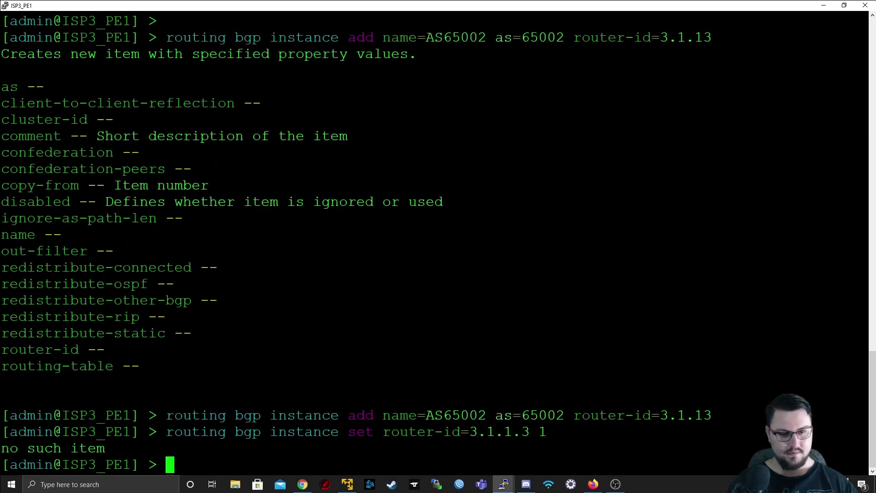
key("Up")
key("BackSpace")
key("question")
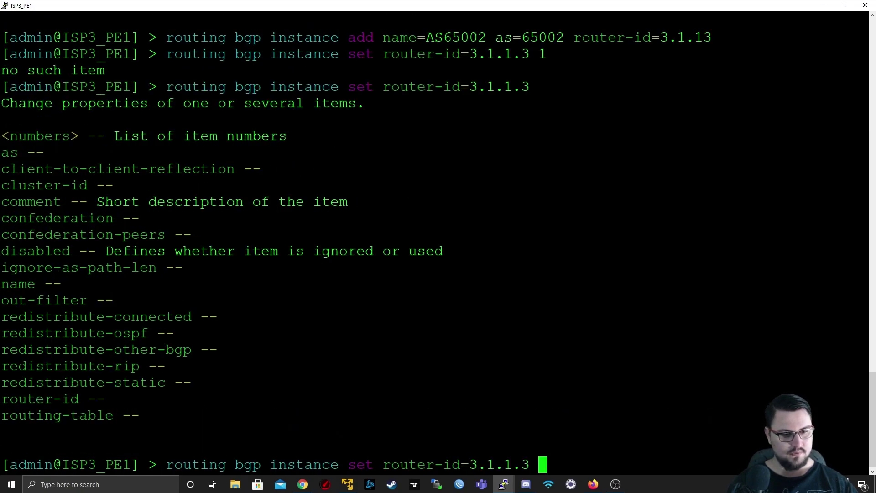
key("BackSpace")
key("BackSpace")
key("BackSpace")
key("BackSpace")
key("BackSpace")
key("BackSpace")
key("BackSpace")
key("BackSpace")
key("BackSpace")
key("BackSpace")
key("BackSpace")
key("BackSpace")
key("BackSpace")
key("BackSpace")
key("BackSpace")
key("BackSpace")
key("BackSpace")
key("BackSpace")
key("BackSpace")
key("BackSpace")
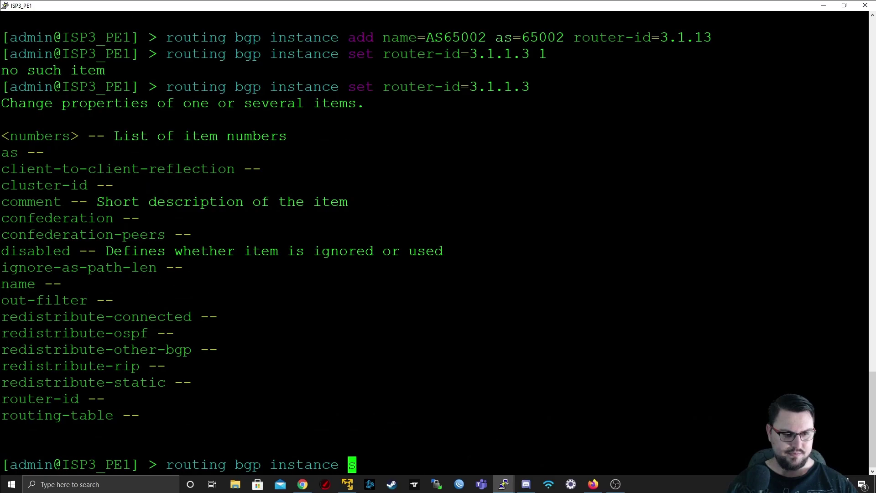
key("BackSpace")
key("BackSpace")
type("e print")
key("Return")
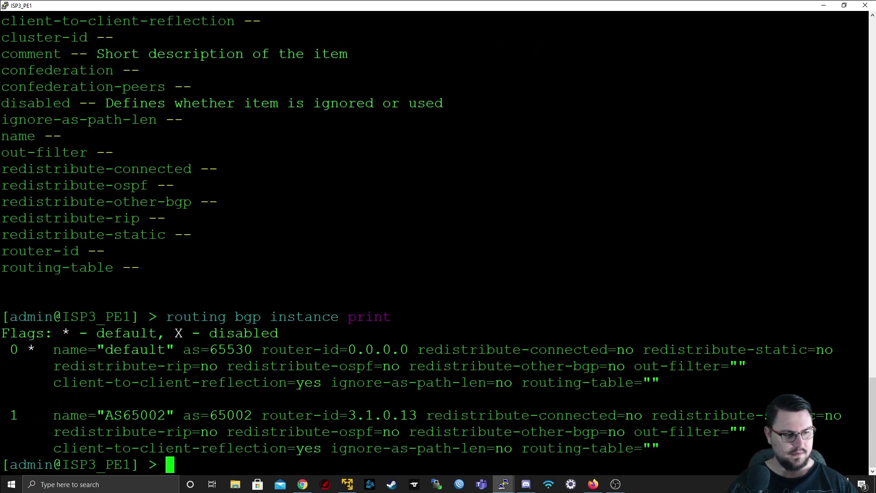
Step: Reapply router-id 3.1.1.3 to instance 1 and verify it in the instance listing
key("Up")
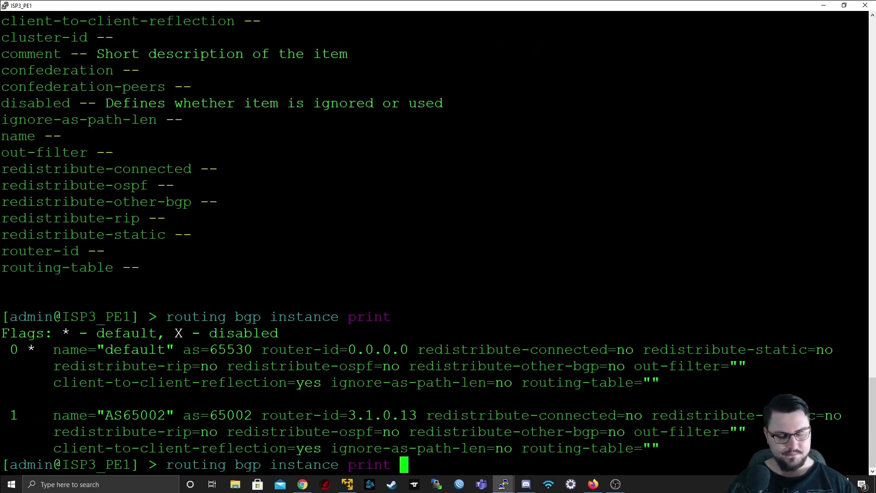
key("Tab")
key("Tab")
key("Up")
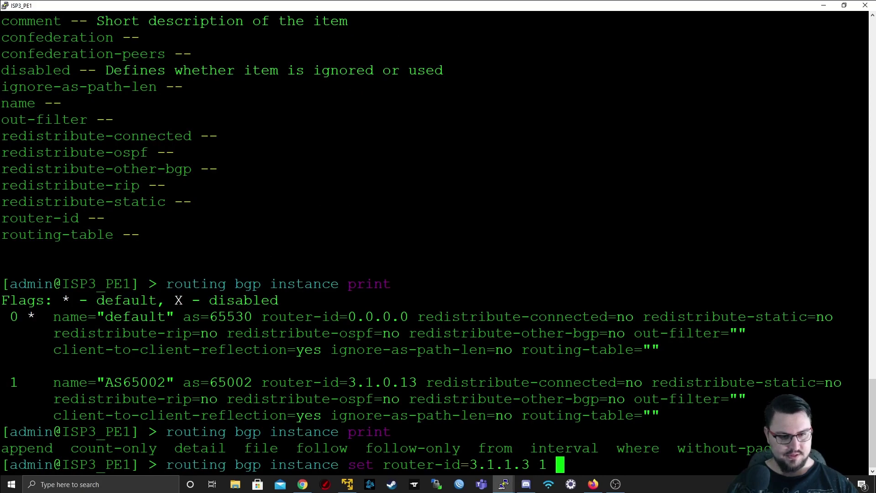
key("BackSpace")
key("BackSpace")
key("BackSpace")
key("Return")
type("1")
key("Return")
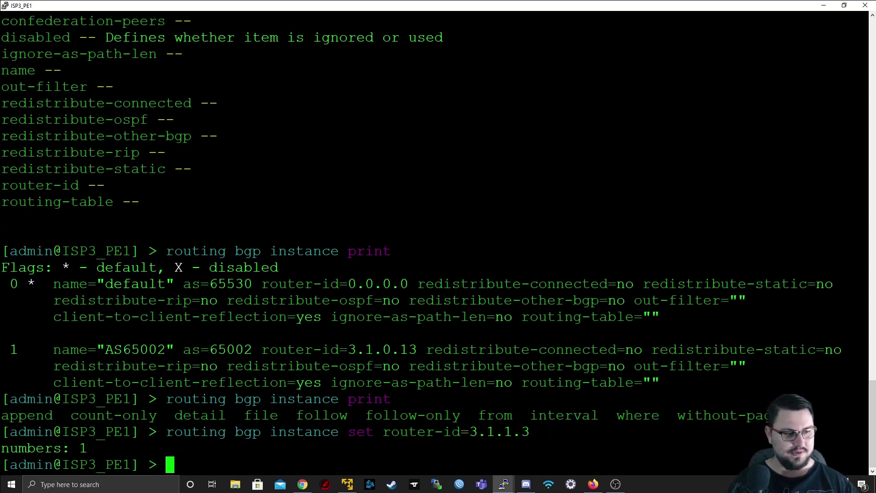
key("Return")
key("Up")
key("Up")
key("Return")
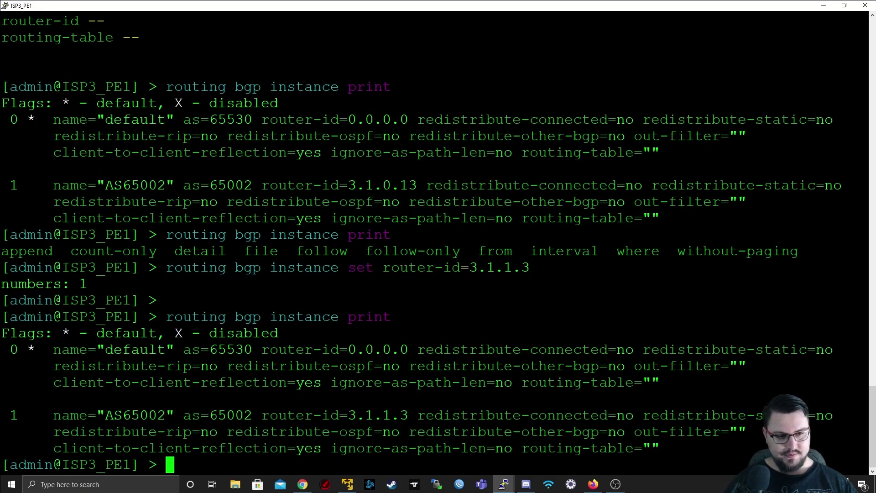
double_click(367, 414)
left_click(368, 414)
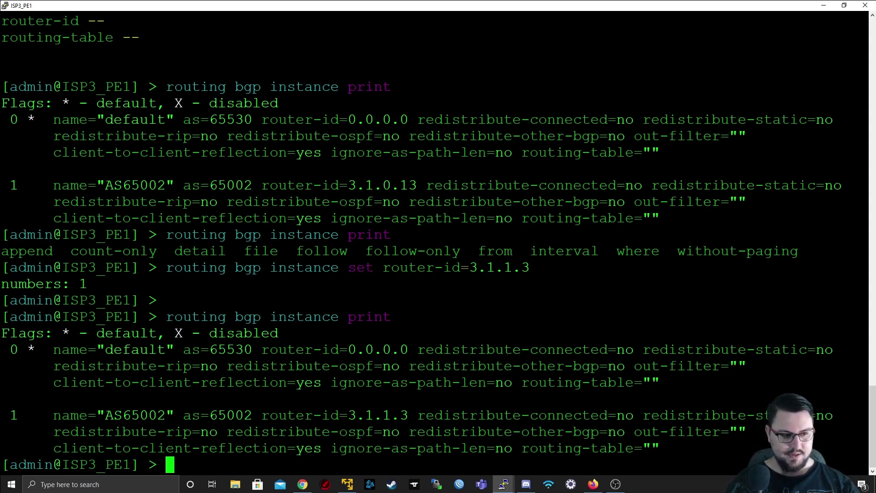
Step: Add BGP peer VRF_CUST1_PE2 to 3.1.1.4, instance 65002, update-source LO0, vpnv4 family
type("routing bgp ")
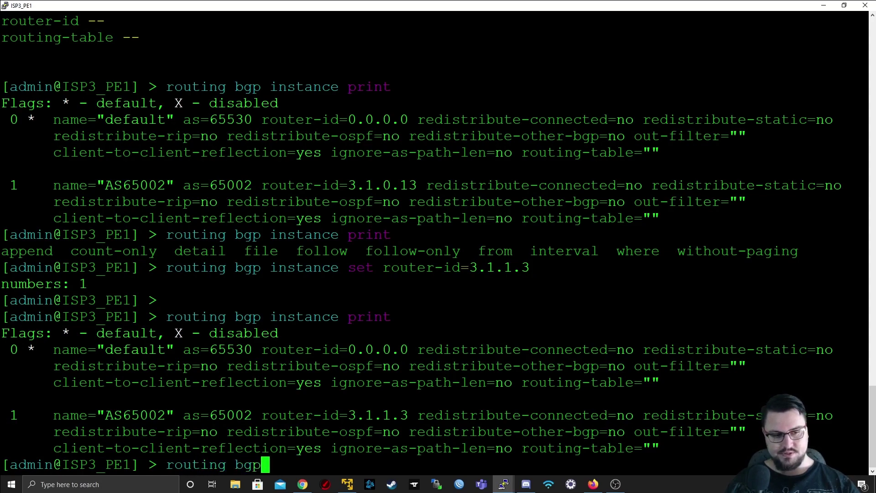
type("peer add")
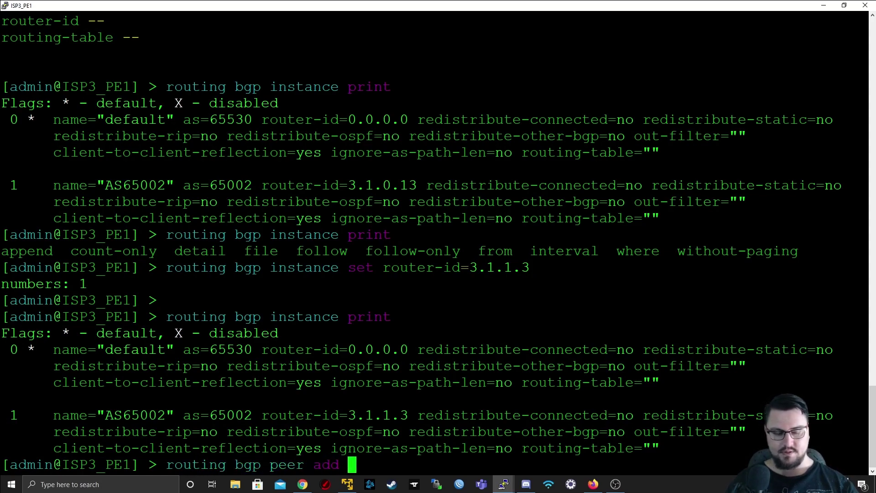
type(" name=VRF")
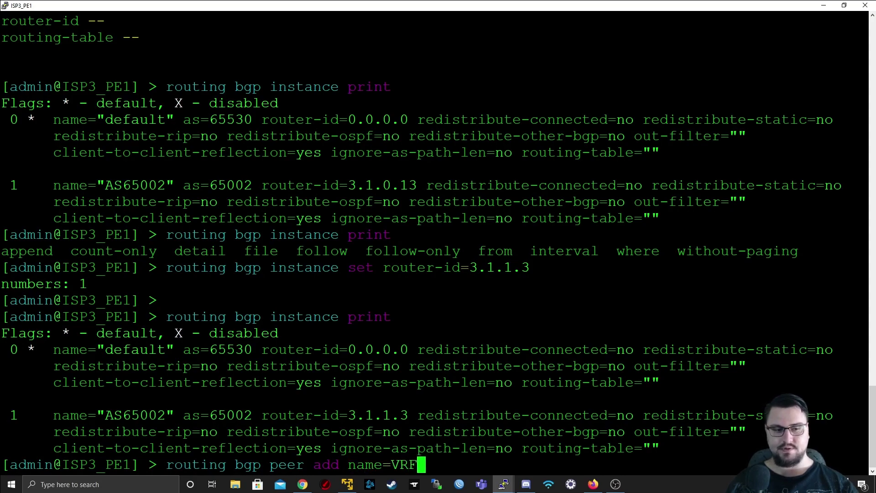
type("_CUST1_")
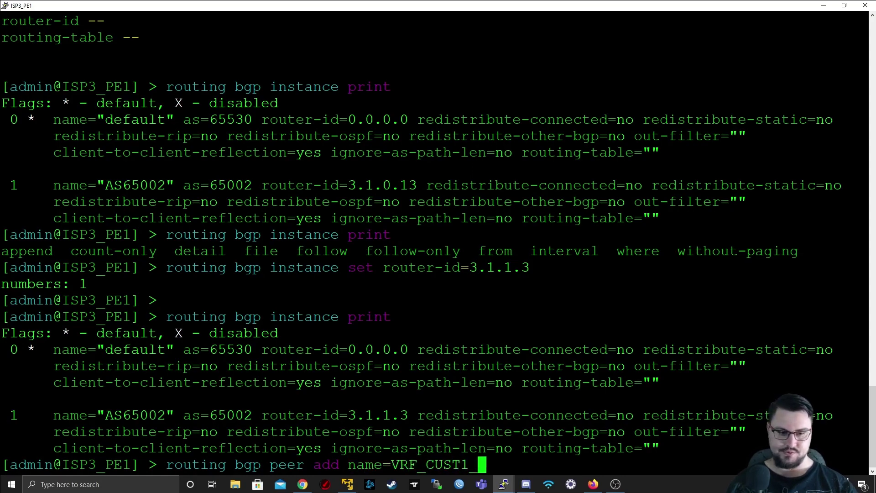
type("PE2")
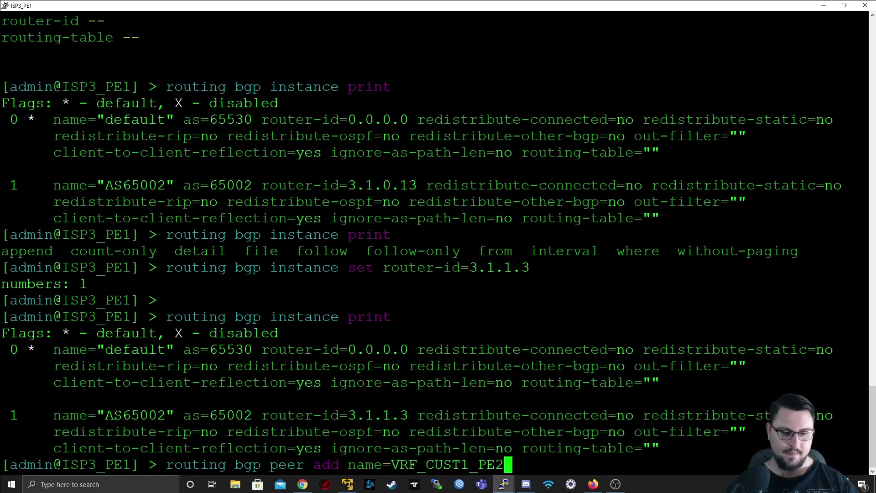
type(" remo")
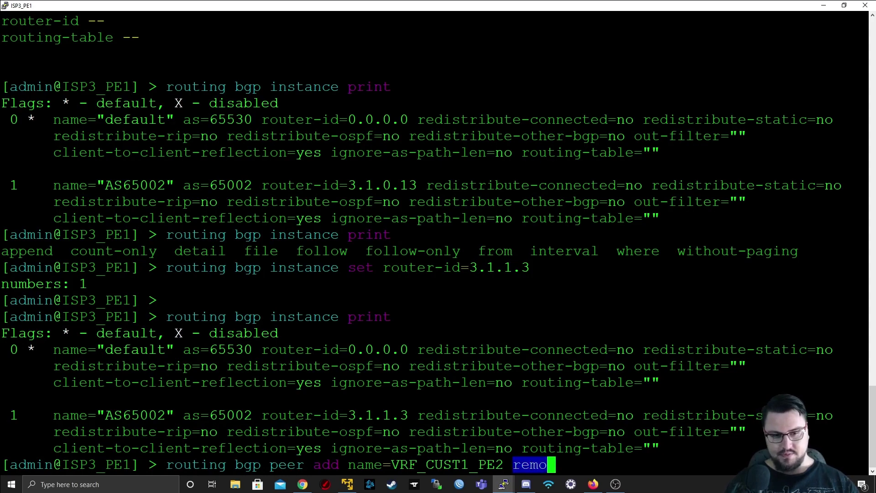
type("te-ad")
key("Tab")
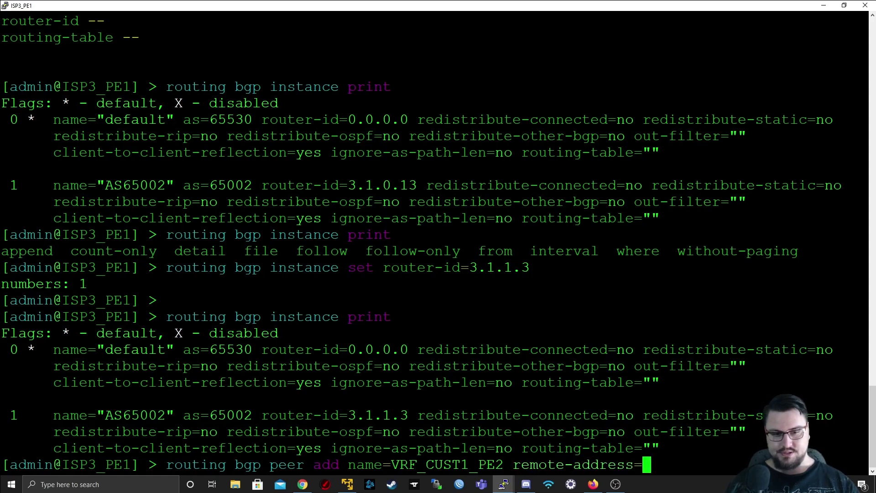
type("3.1.1.4")
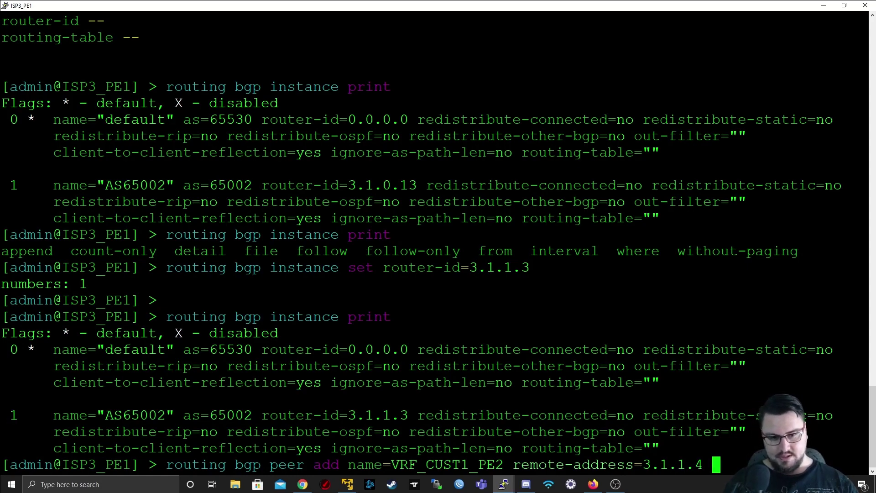
type("remote-as=65002")
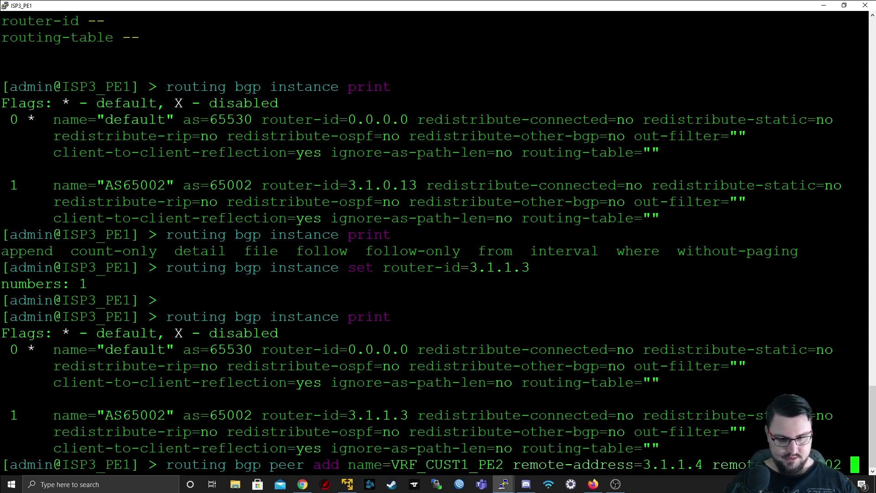
type("instance=65002")
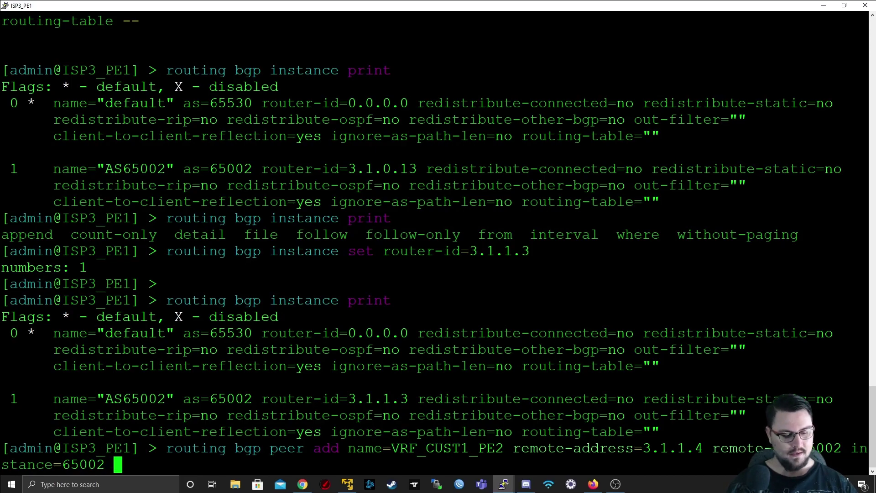
type(" update-source=")
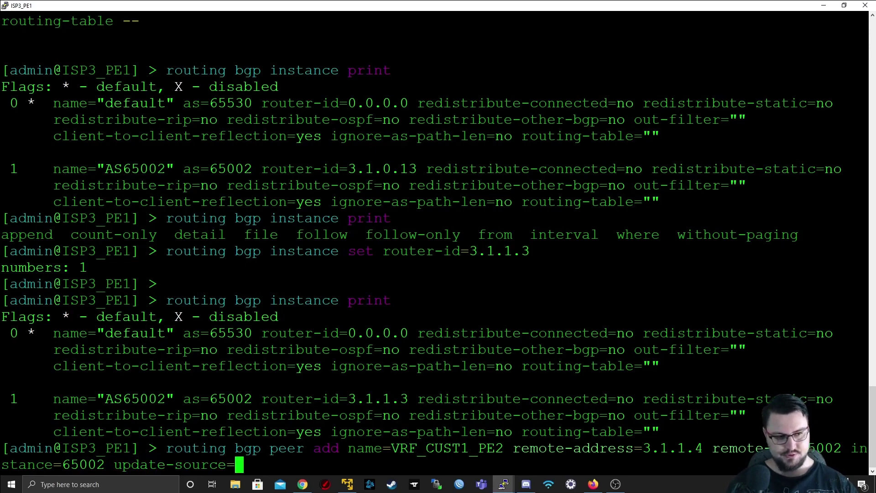
type("LOO")
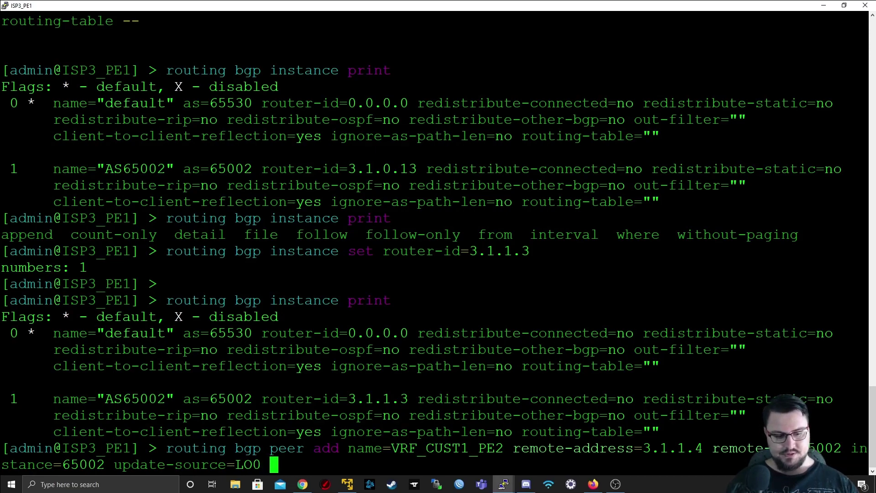
type("add")
key("Tab")
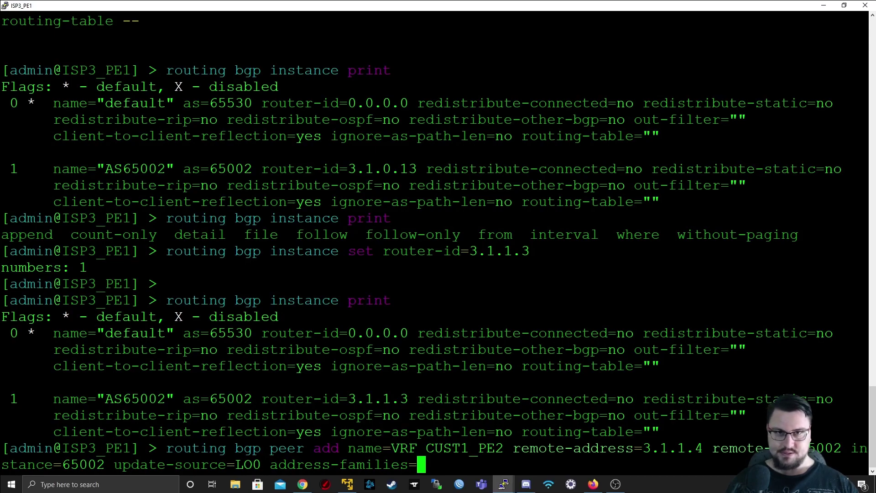
key("question")
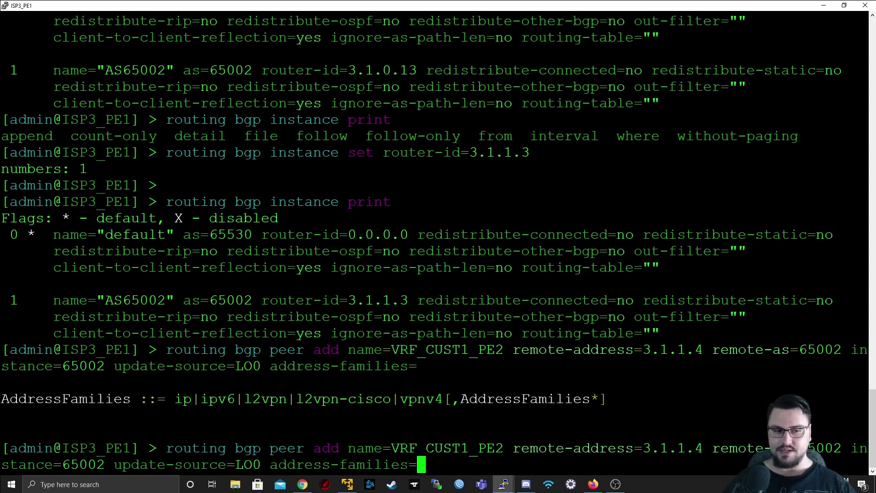
type("vpnv4")
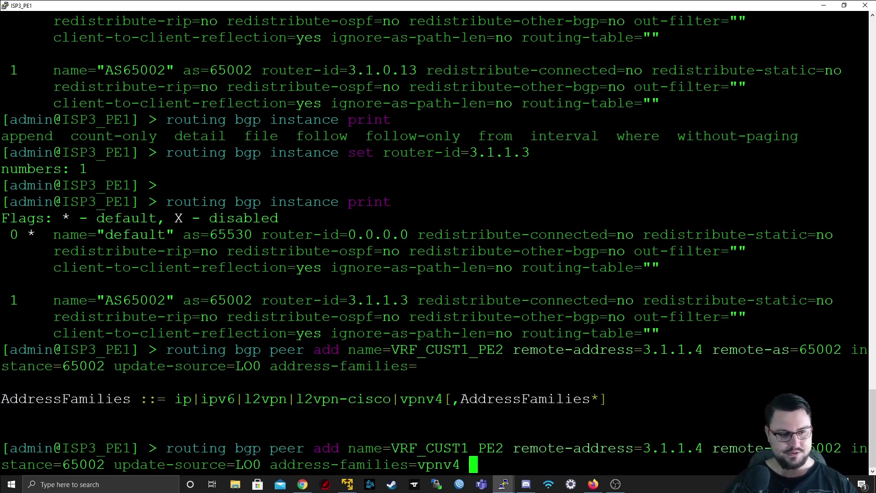
key("Return")
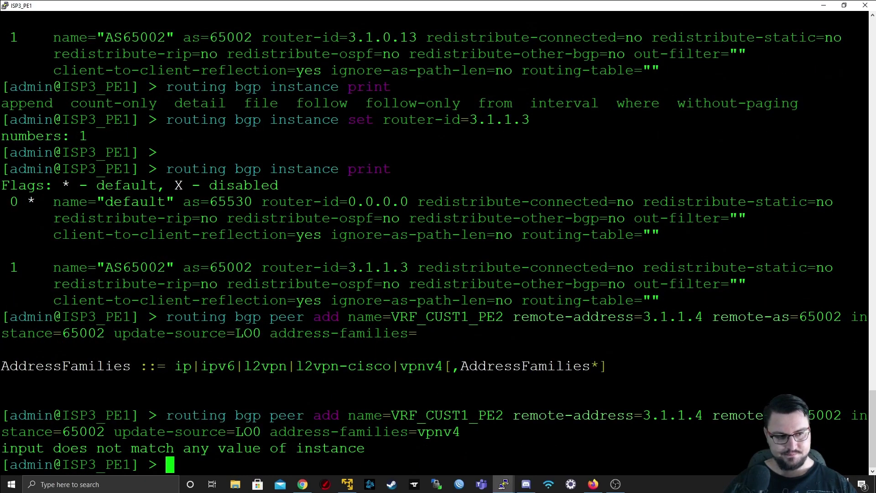
Step: Correct the peer's instance value to AS65002 and resubmit the command
key("Up")
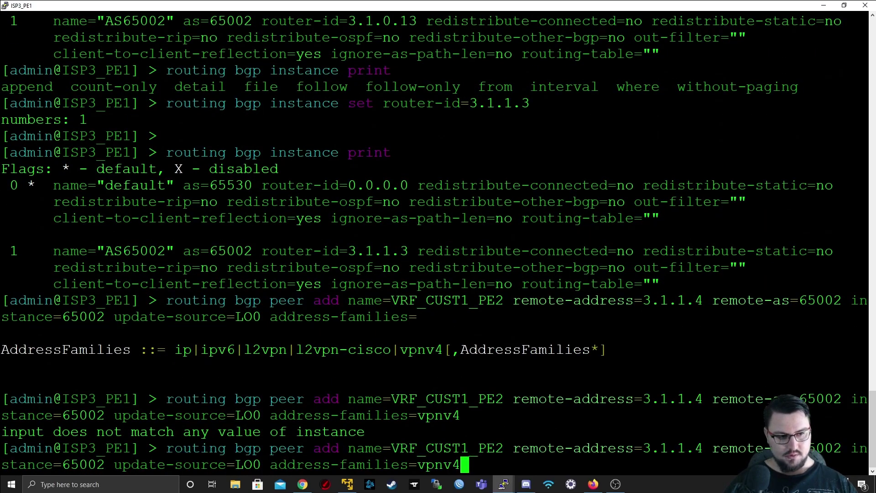
key("Left")
key("Left")
key("Left")
key("Left")
key("Left")
key("Left")
key("Left")
key("Left")
key("Left")
key("Left")
key("Left")
key("Left")
key("Left")
key("Left")
key("Left")
key("Left")
key("Left")
key("Left")
key("Left")
key("Left")
key("Left")
key("Left")
key("Left")
key("Left")
key("Left")
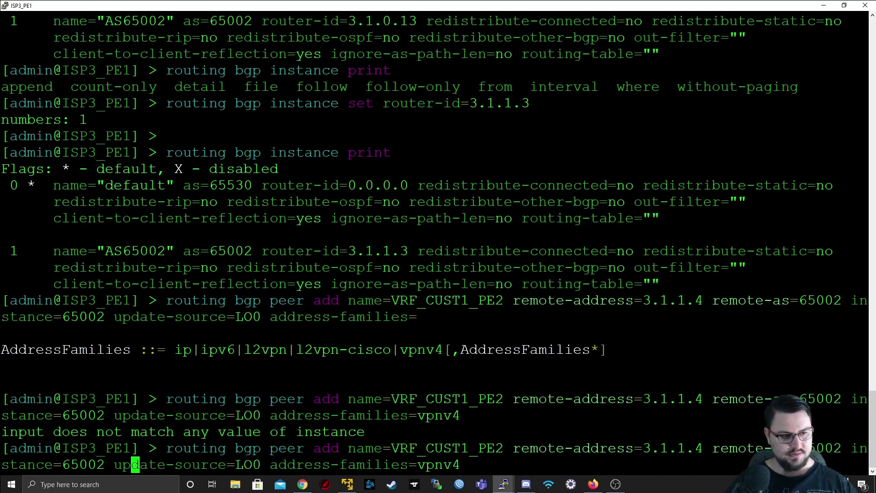
key("Left")
key("Left")
key("Left")
key("Left")
key("Left")
key("Left")
key("Left")
key("Left")
type("AS")
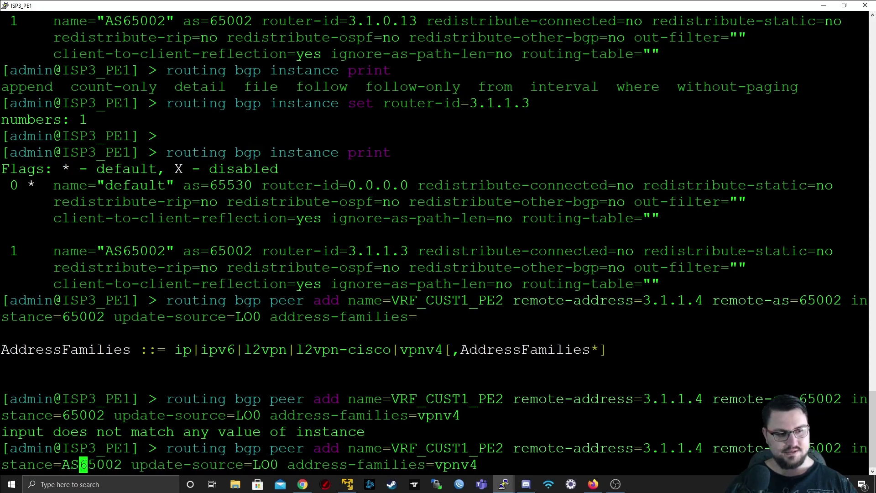
key("Return")
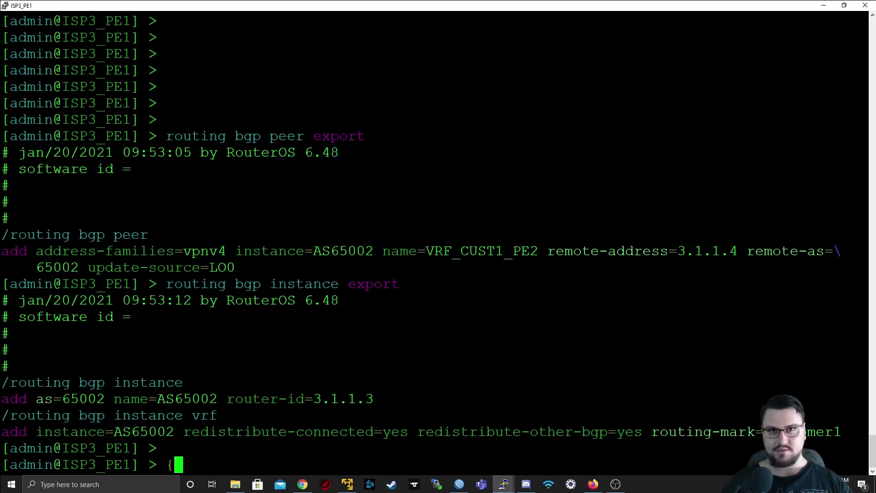
Step: Add a BGP VRF for Customer1 under AS65002 redistributing connected and other-BGP routes
key("BackSpace")
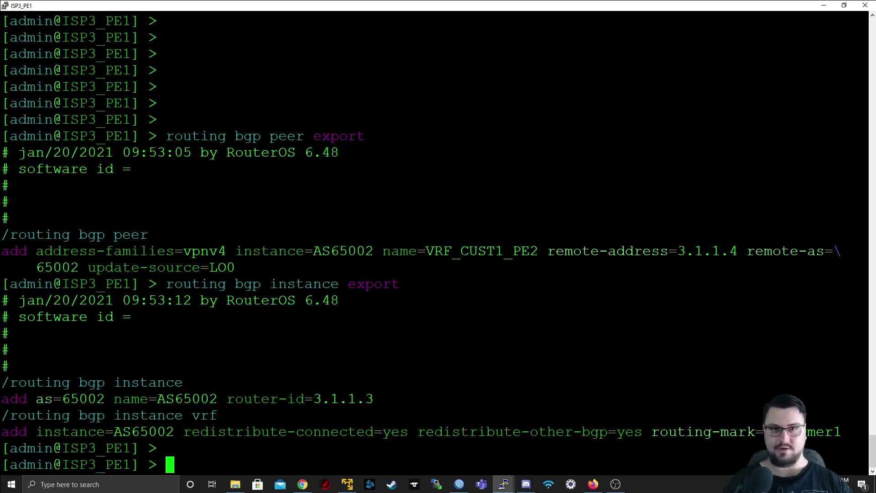
type("rout")
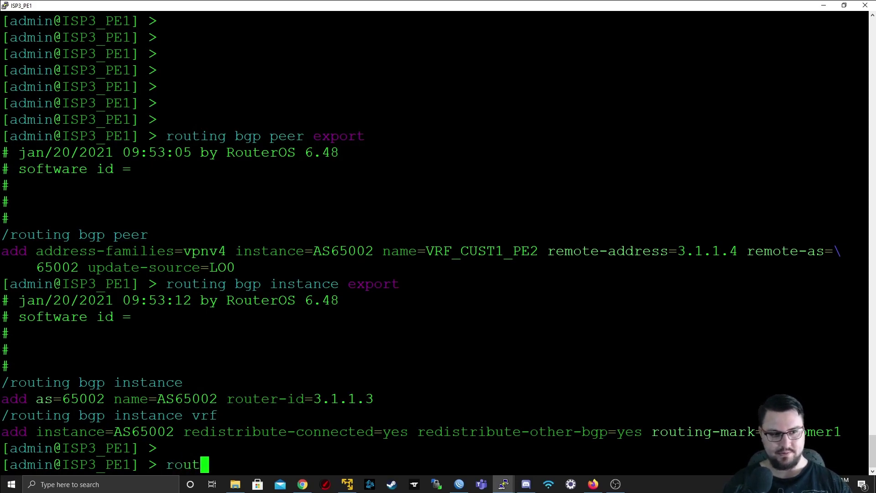
type("ing bgp instance vrf")
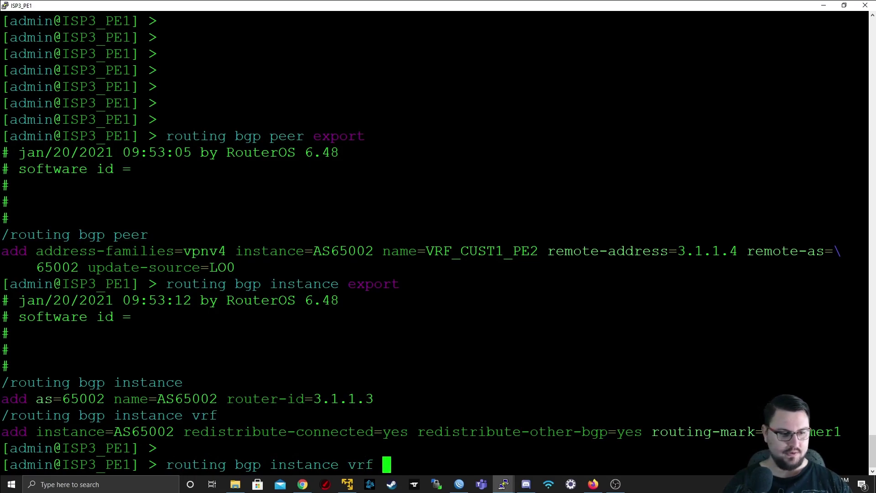
key("question")
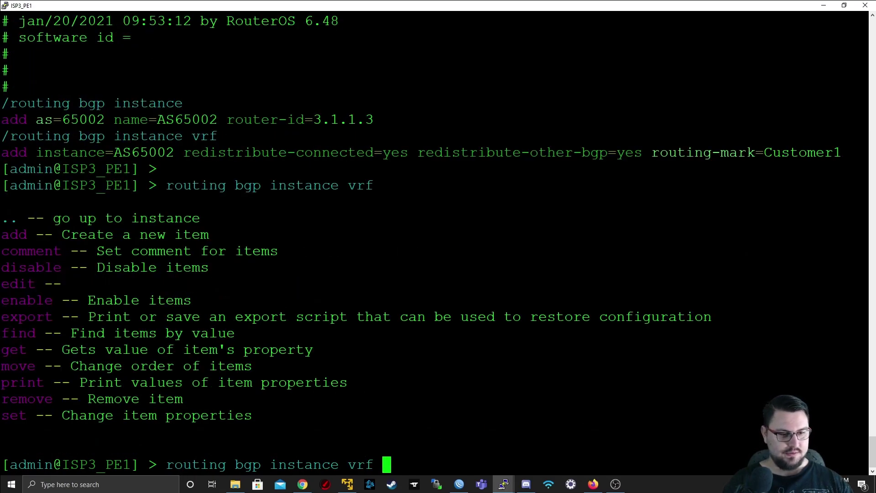
type("add")
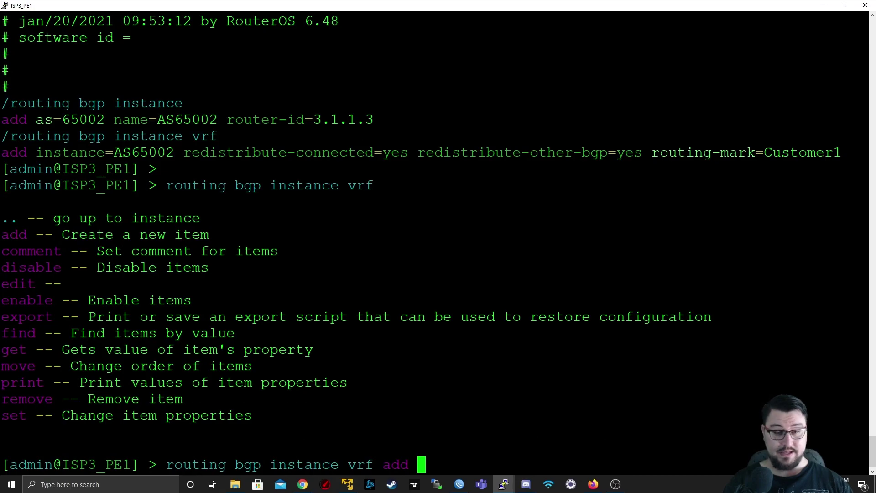
key("question")
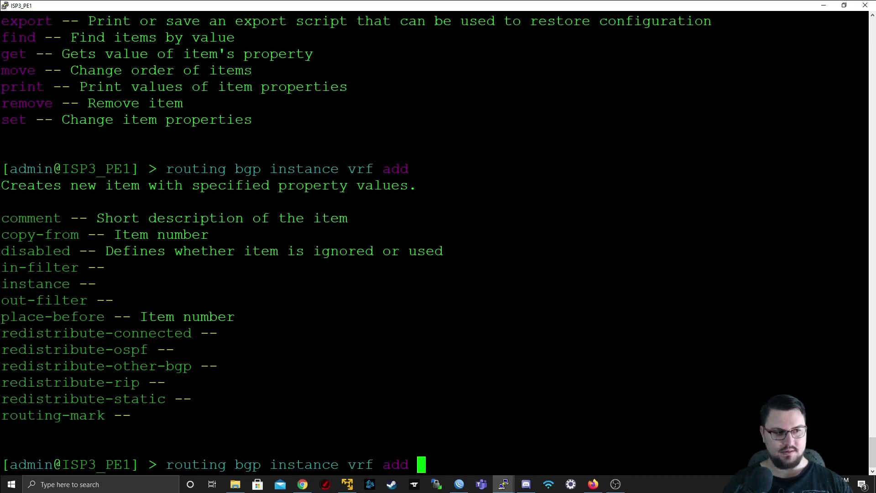
type("instance=")
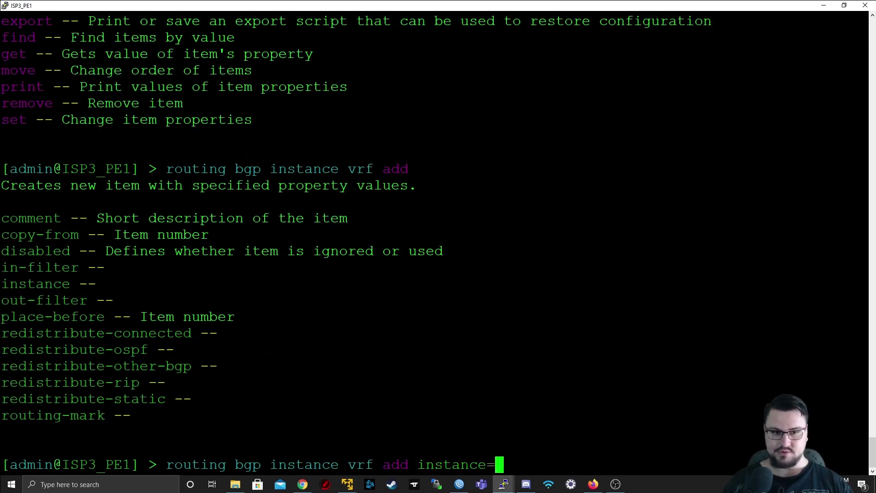
type("AS65002")
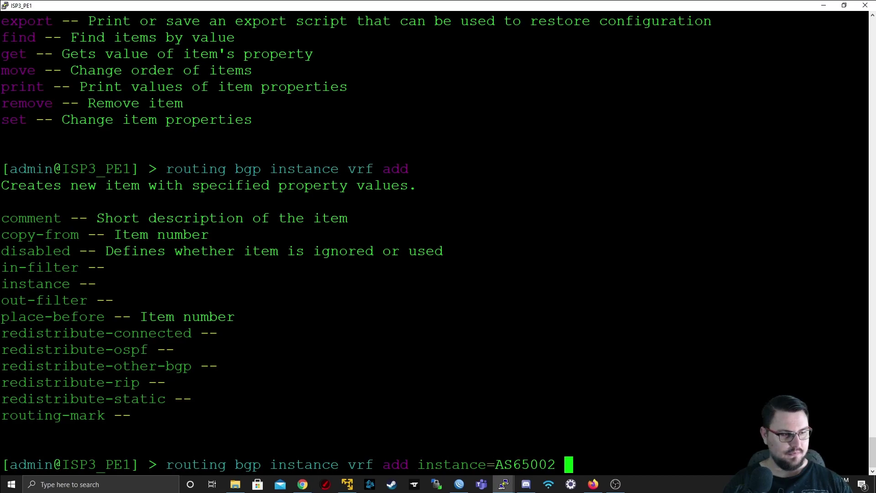
type("rout")
key("Tab")
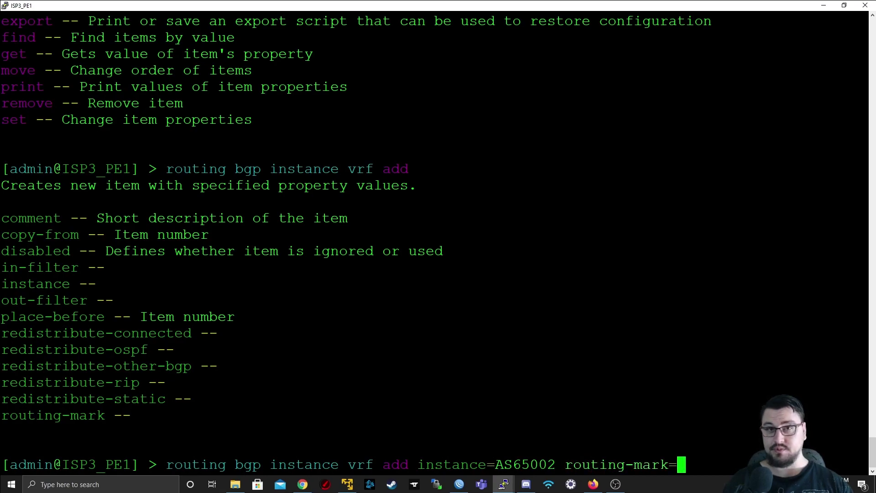
type("Customer1")
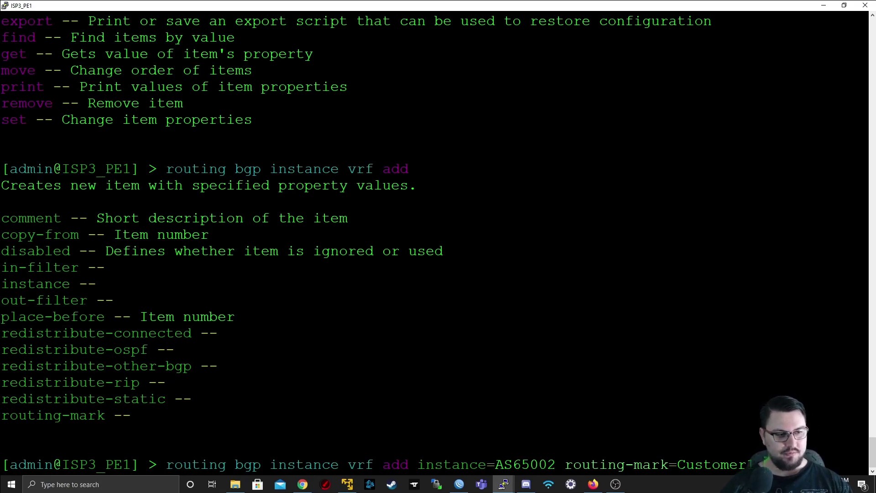
type("redistribute-connected")
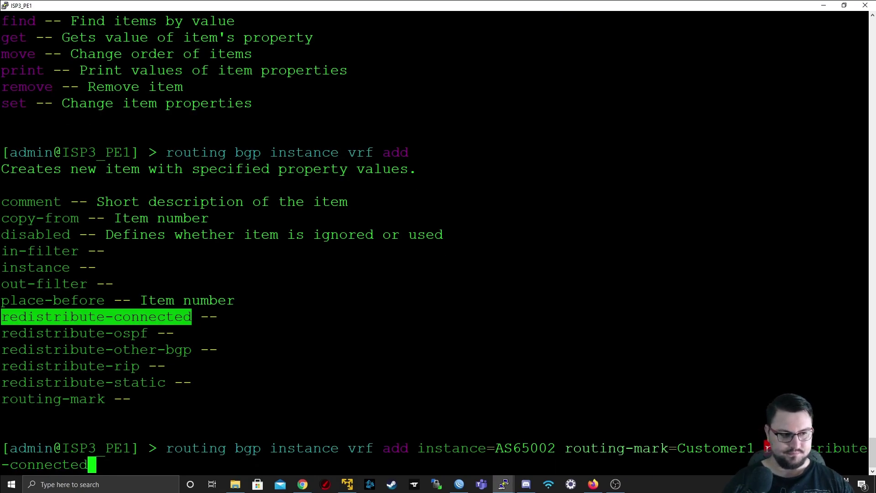
type("=yes")
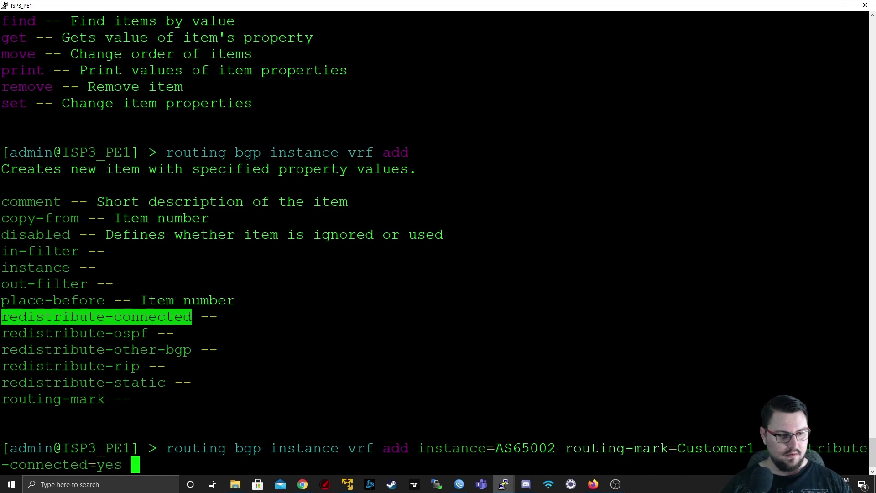
double_click(96, 350)
right_click(96, 350)
type("=yes")
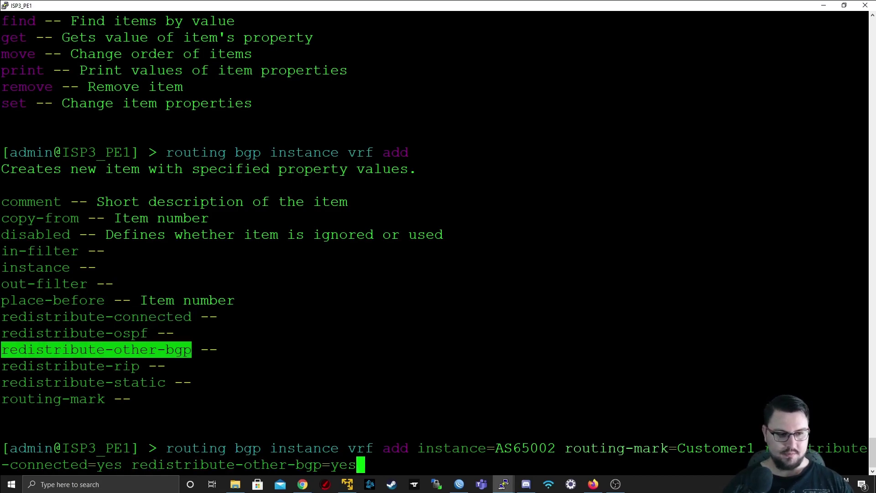
key("Return")
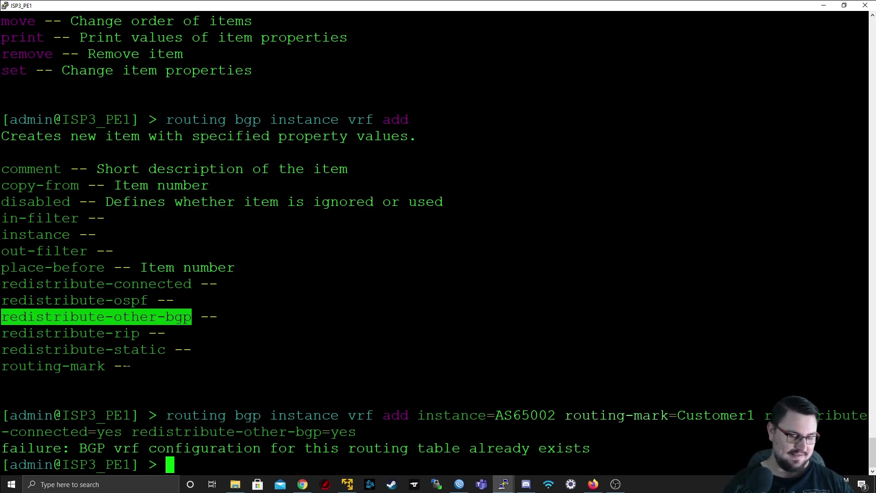
Step: Run 'routing bgp instance vrf export' to show the VRF configuration
type("routing b")
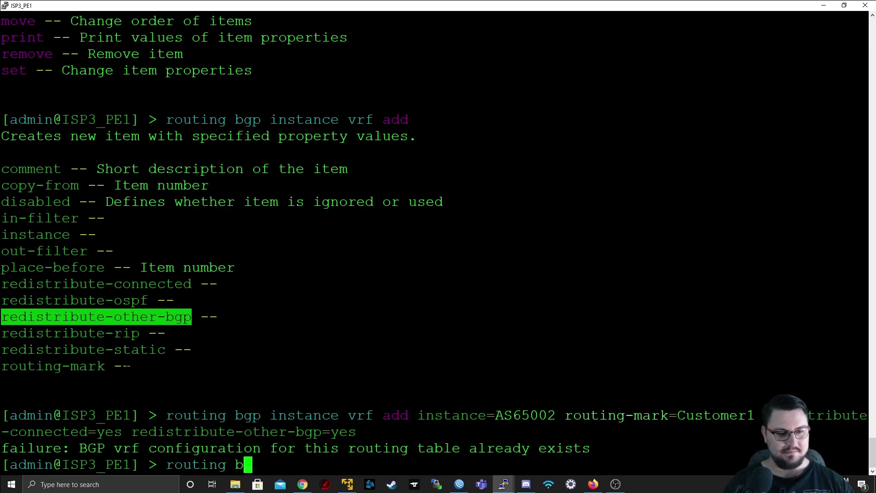
type("gp instance vrf export")
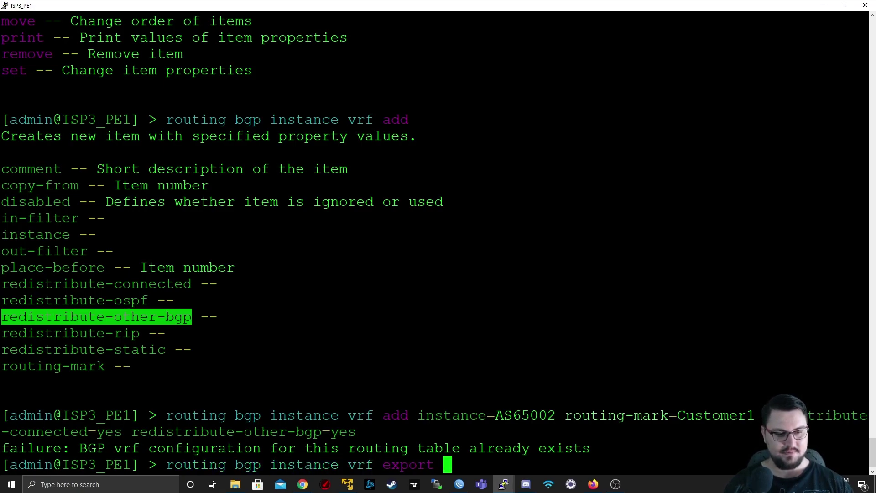
key("Return")
key("Up")
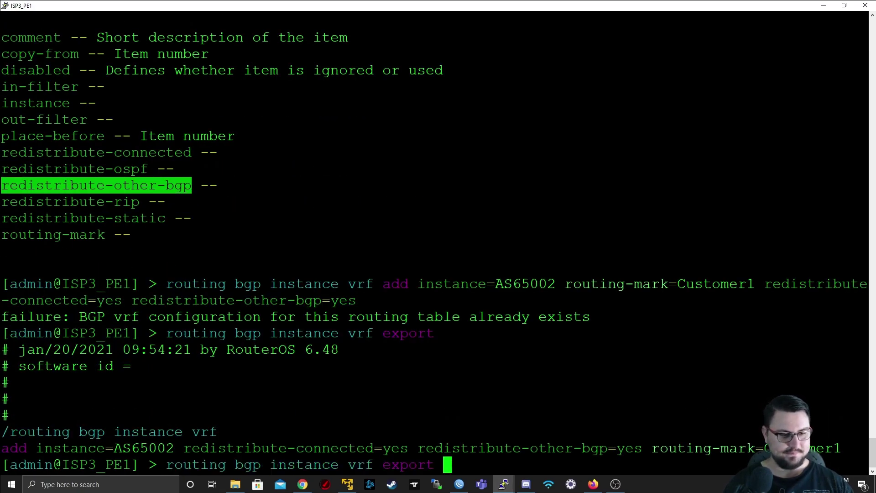
key("BackSpace")
key("BackSpace")
key("BackSpace")
key("BackSpace")
key("BackSpace")
key("BackSpace")
key("BackSpace")
key("BackSpace")
key("BackSpace")
key("BackSpace")
key("BackSpace")
key("BackSpace")
key("BackSpace")
key("BackSpace")
key("BackSpace")
key("BackSpace")
key("BackSpace")
key("BackSpace")
key("BackSpace")
key("BackSpace")
key("BackSpace")
key("BackSpace")
key("BackSpace")
key("BackSpace")
key("BackSpace")
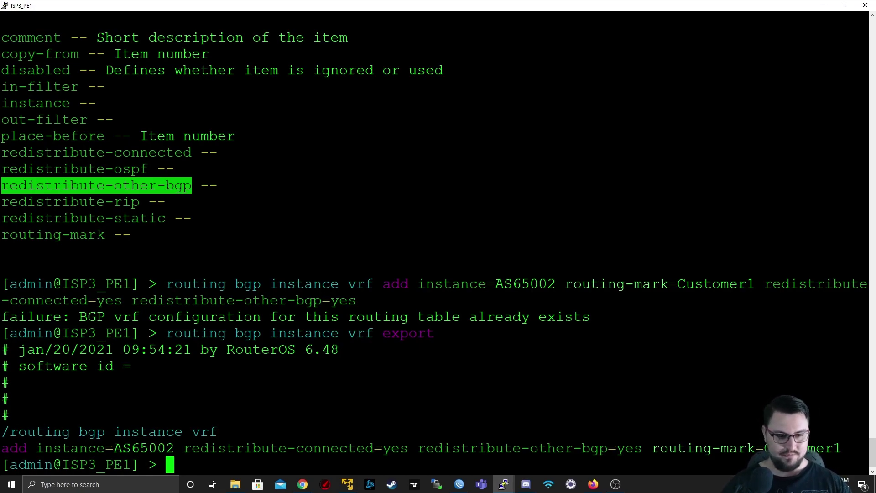
Step: Minimize the console, launch WinBox and log into ISP3_PE2 through RoMON
left_click(823, 5)
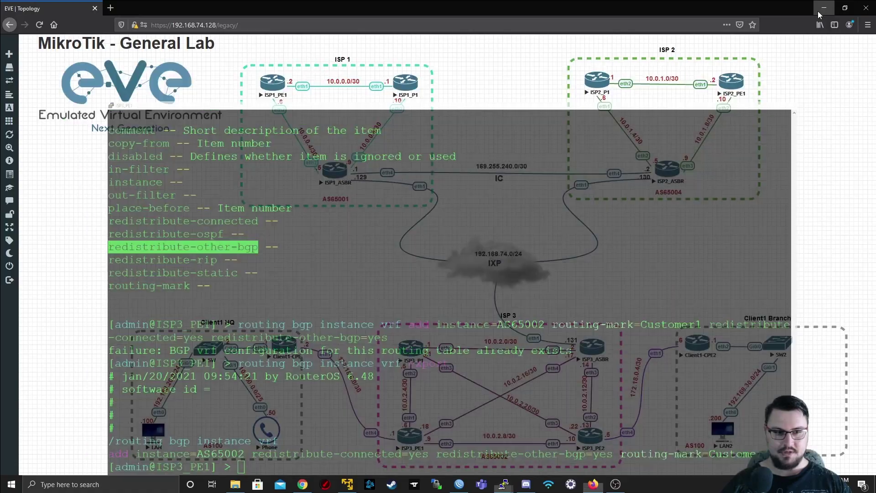
right_click(458, 483)
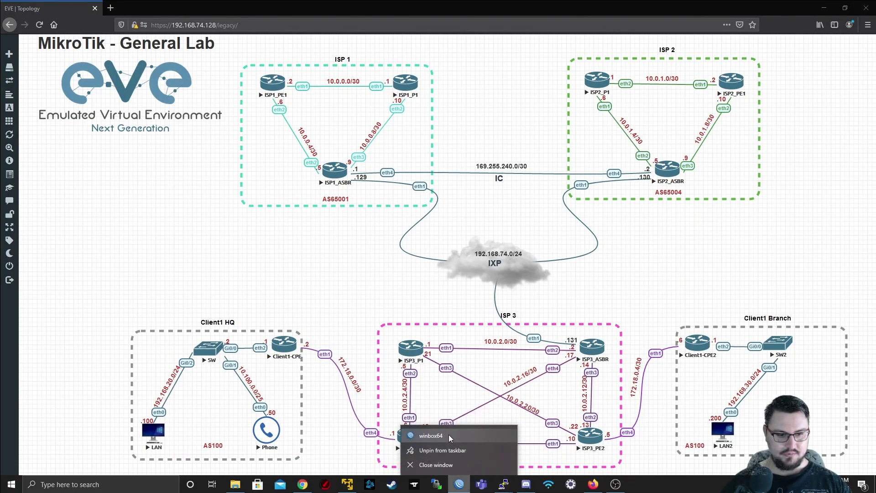
left_click(431, 434)
left_click(227, 138)
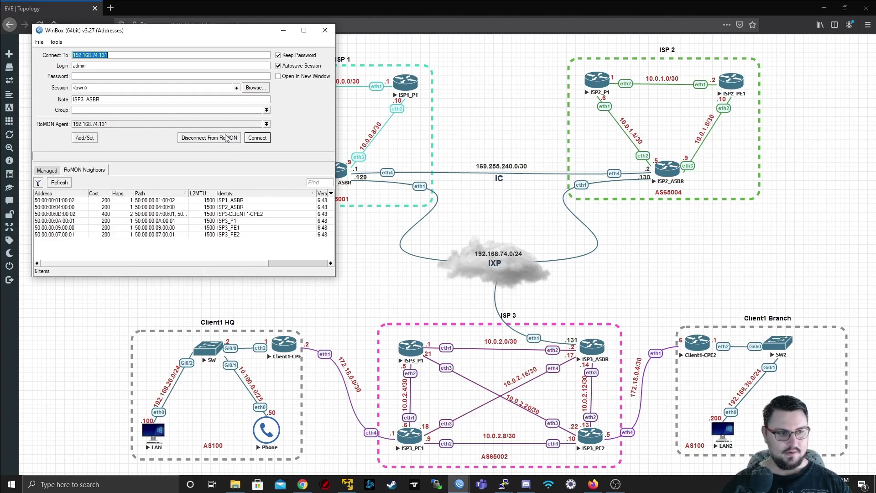
left_click(216, 235)
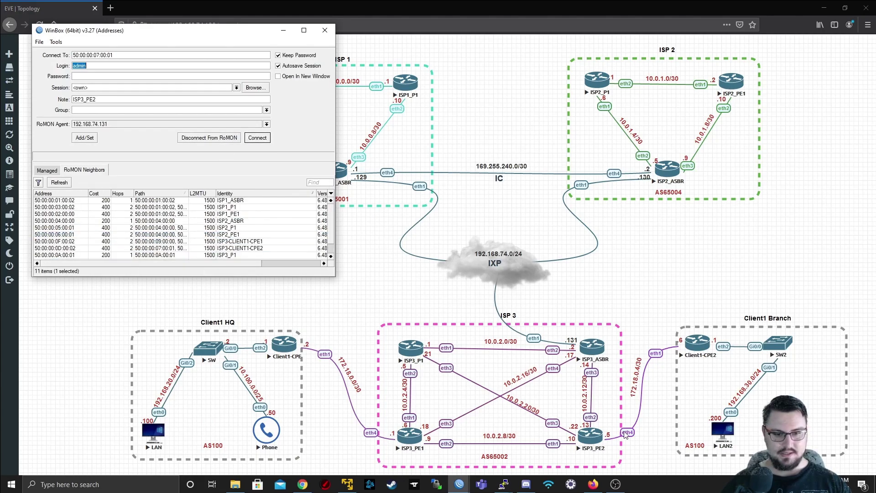
left_click(257, 137)
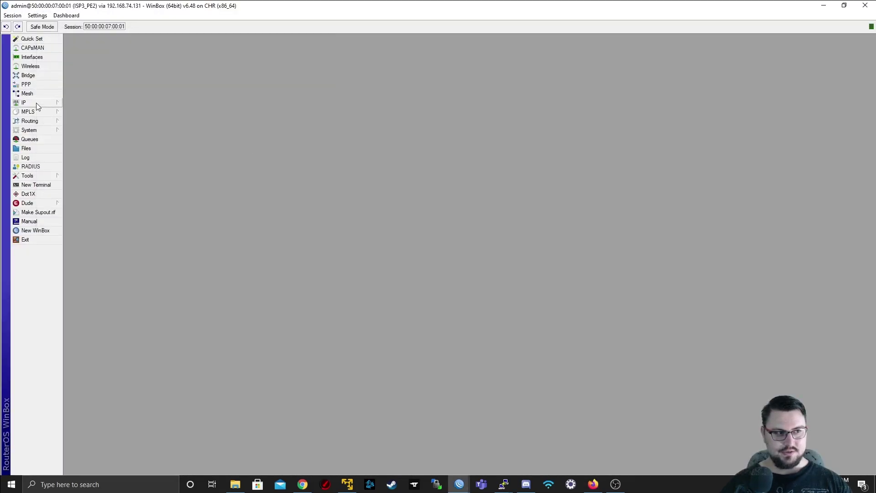
Step: Show ISP3_PE2's IP address list and select loopback 3.1.1.4 on LO0
left_click(36, 103)
left_click(86, 120)
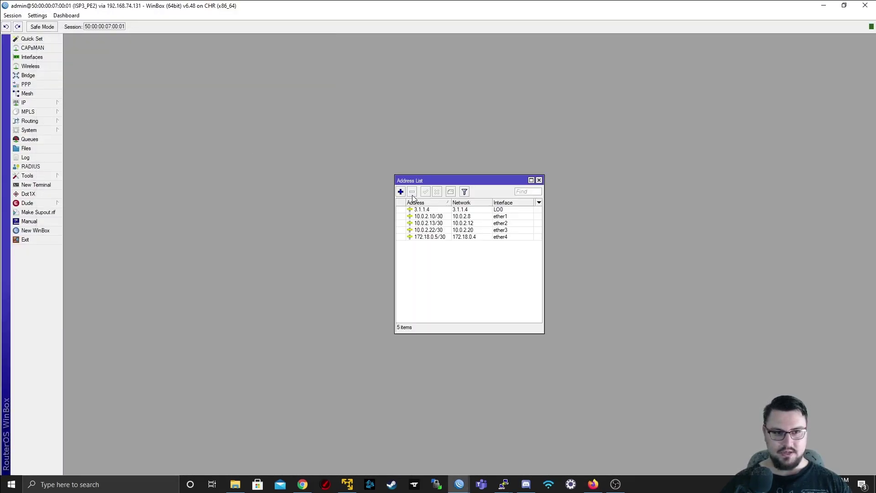
left_click(422, 210)
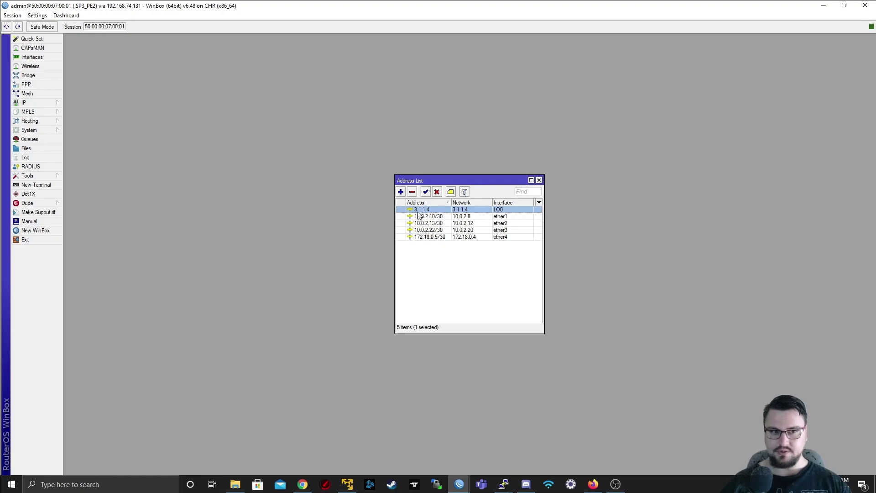
Step: Add a new VRF with routing mark Customer1 assigned to interface ether4
left_click(50, 106)
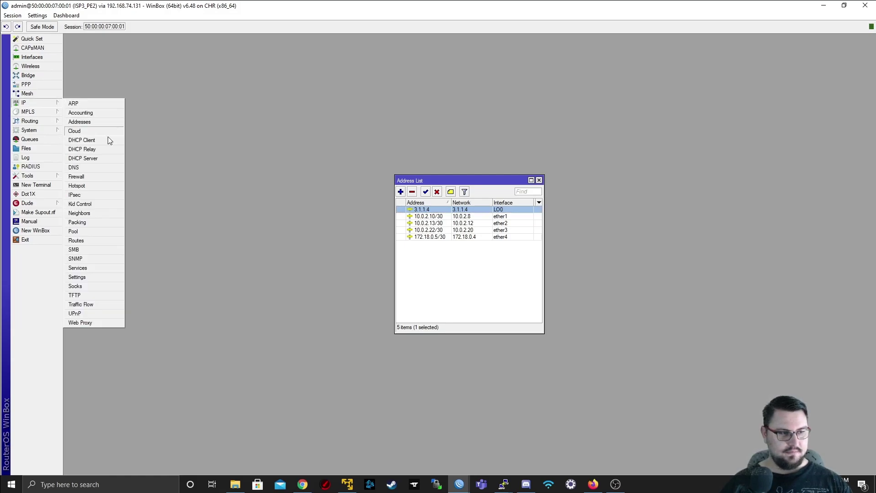
left_click(103, 240)
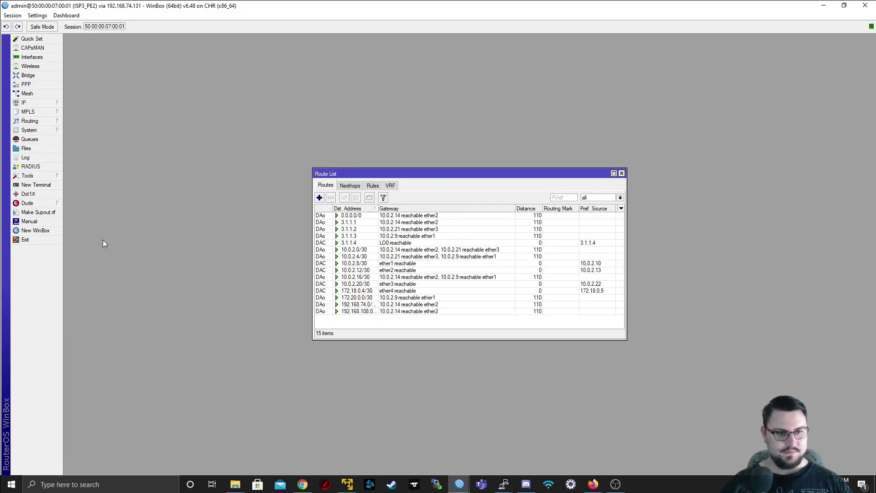
left_click(390, 186)
left_click(319, 198)
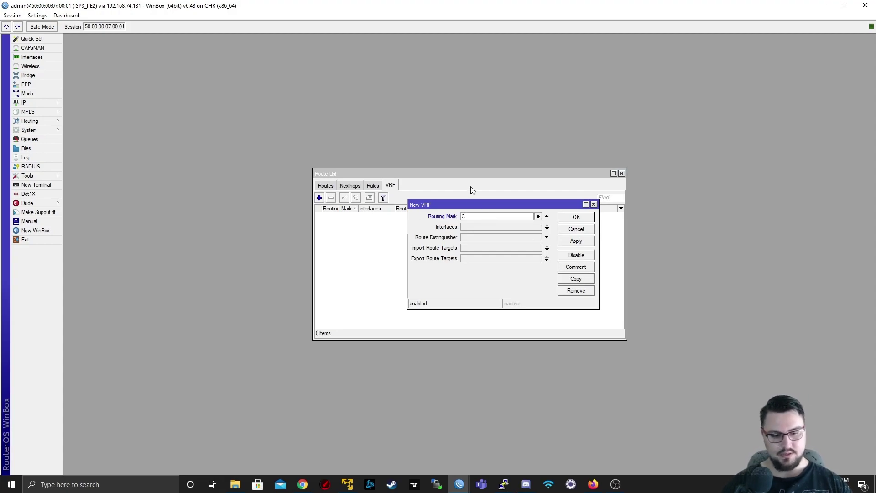
type("Customer1")
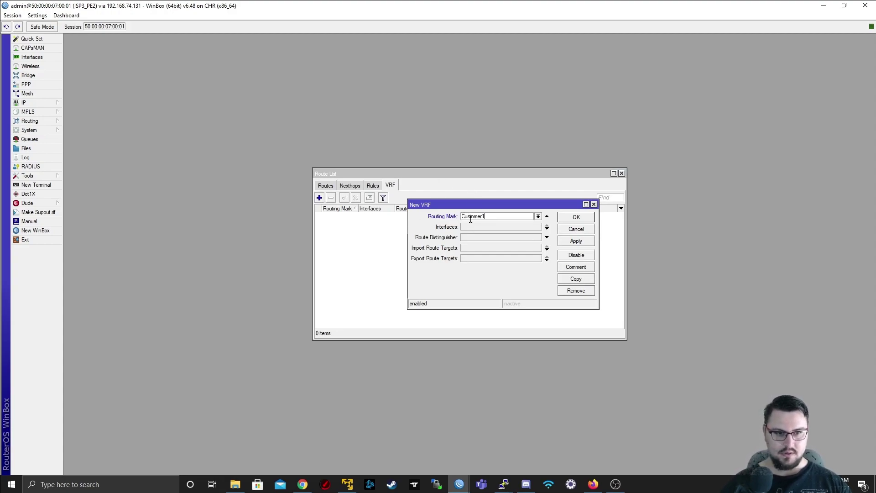
left_click(471, 227)
left_click(500, 227)
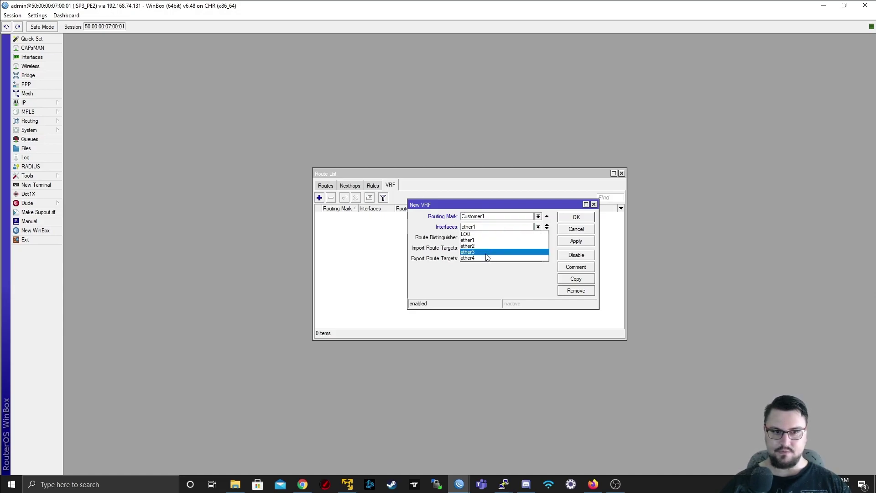
left_click(487, 257)
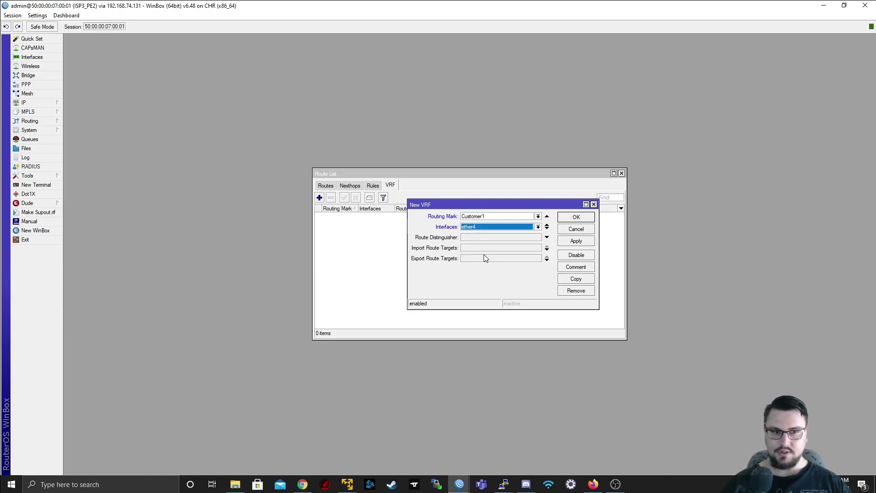
double_click(513, 5)
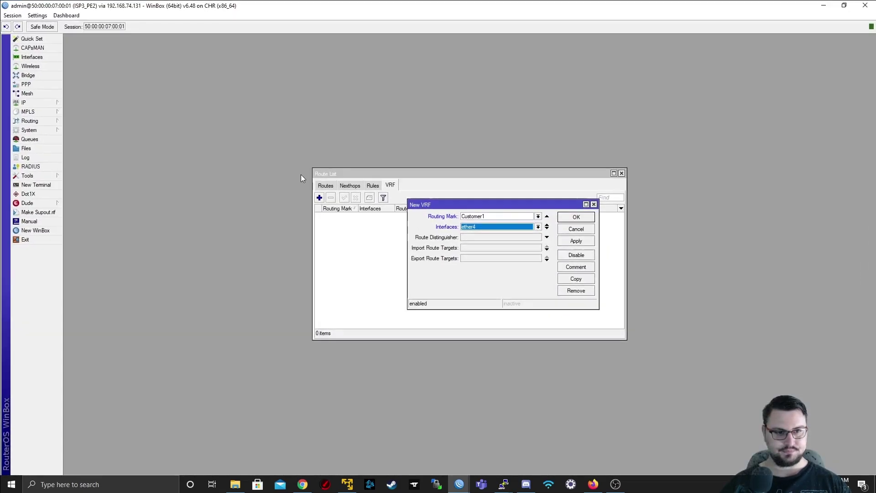
Step: Set the VRF's route distinguisher and import/export route targets to 65002:1 and save it
left_click(476, 238)
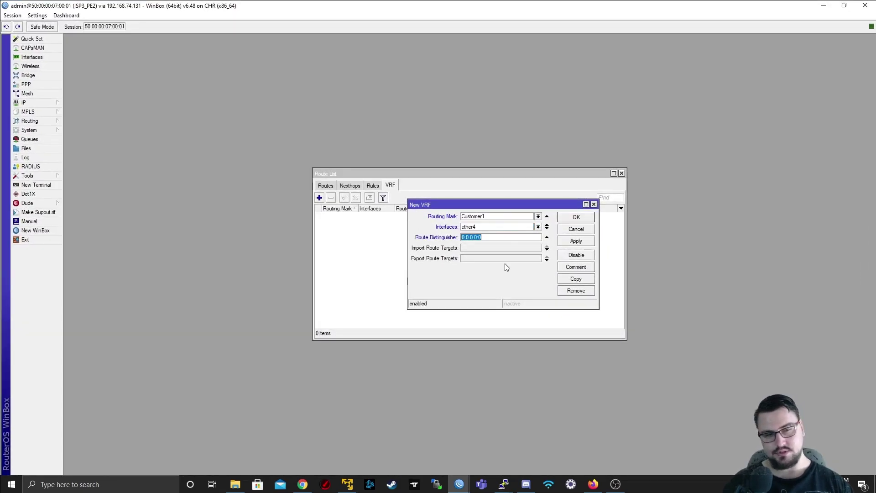
type("65002:1")
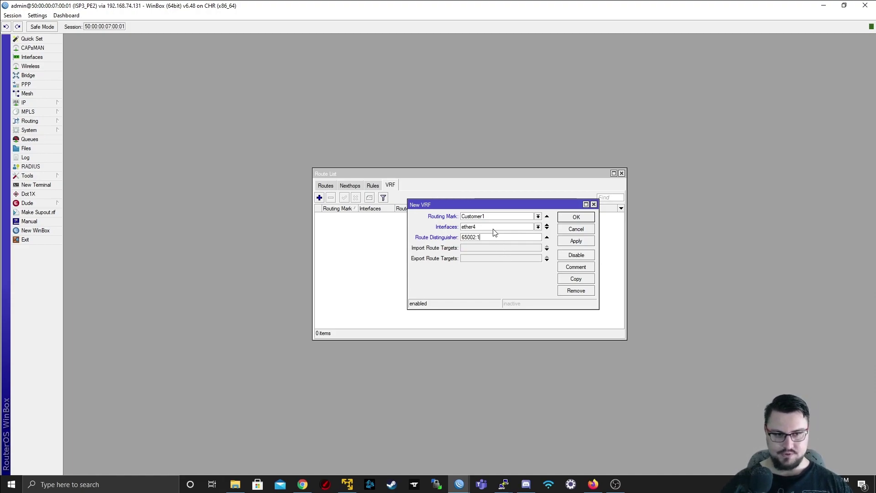
left_click_drag(481, 237, 469, 237)
left_click(481, 236)
double_click(481, 236)
key("ctrl+c")
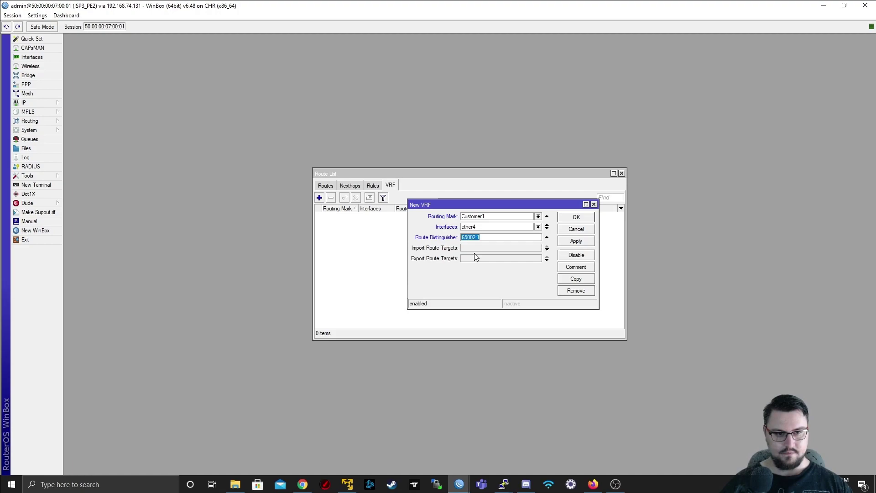
left_click(474, 250)
key("ctrl+v")
left_click(476, 258)
key("ctrl+v")
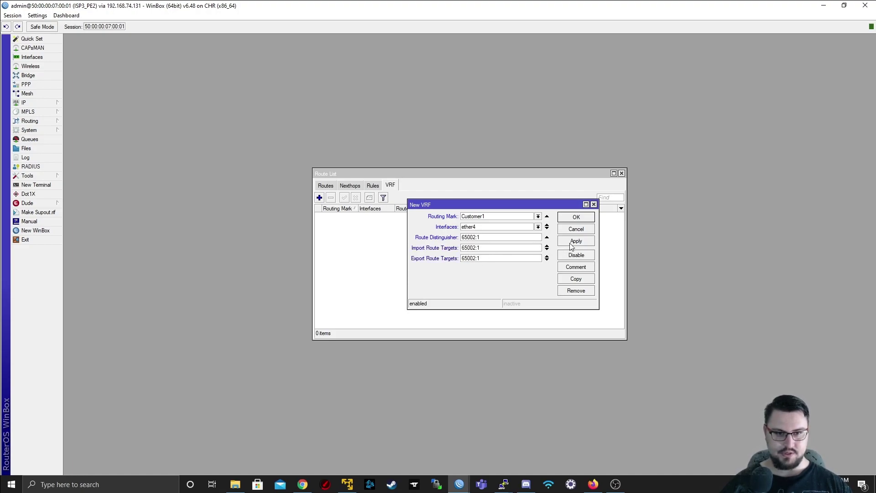
left_click(573, 242)
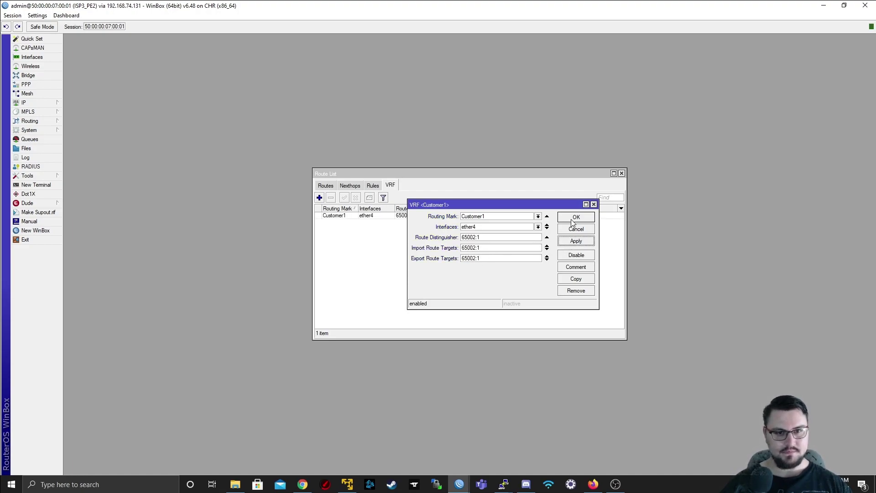
left_click(574, 219)
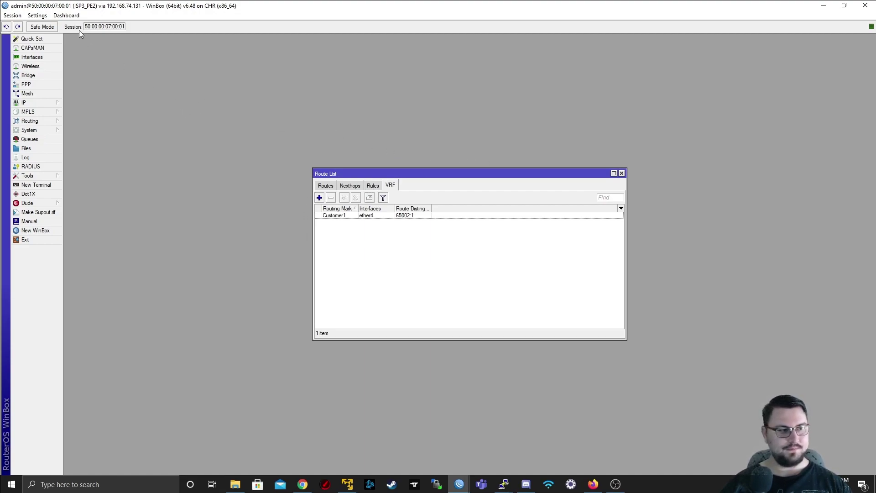
Step: Turn on LDP in MPLS settings, with LSR ID and transport address both 3.1.1.4
left_click(43, 105)
mouse_move(45, 112)
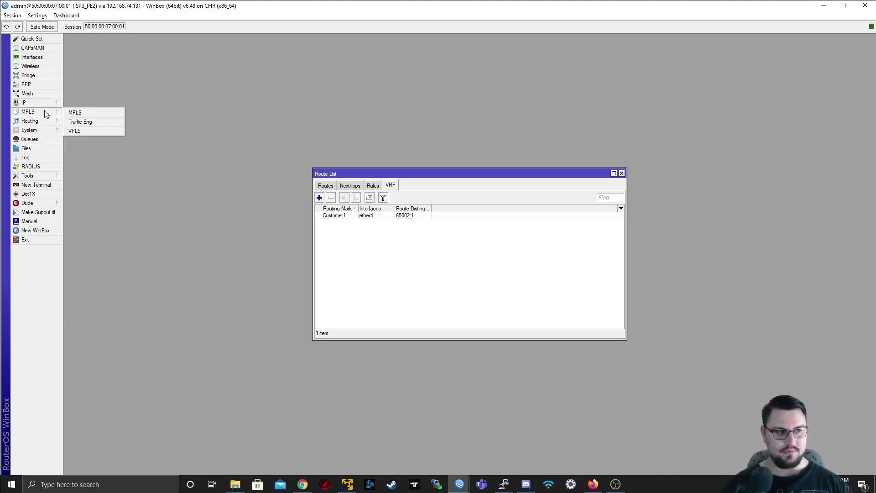
left_click(92, 113)
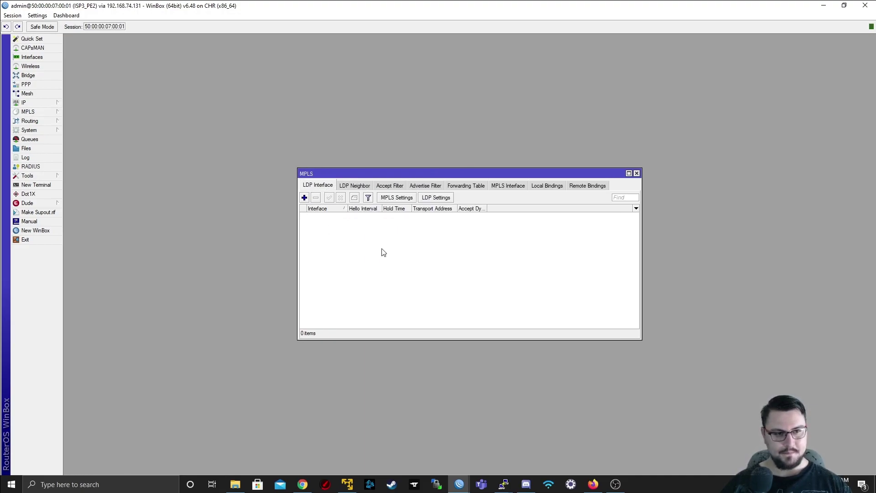
left_click(424, 197)
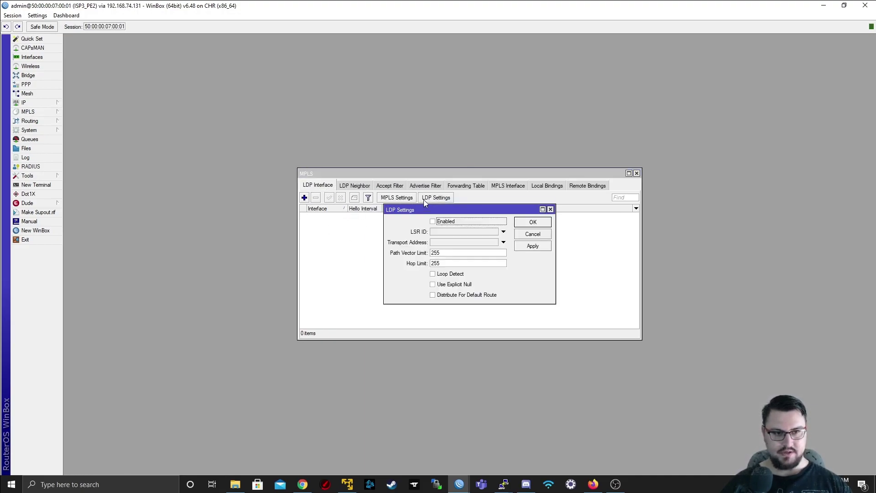
left_click(433, 222)
left_click(436, 231)
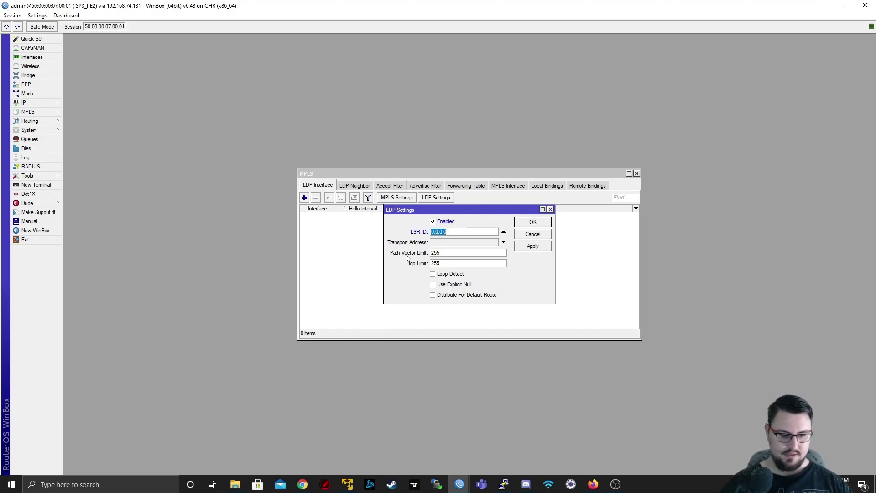
type("3.1.1.")
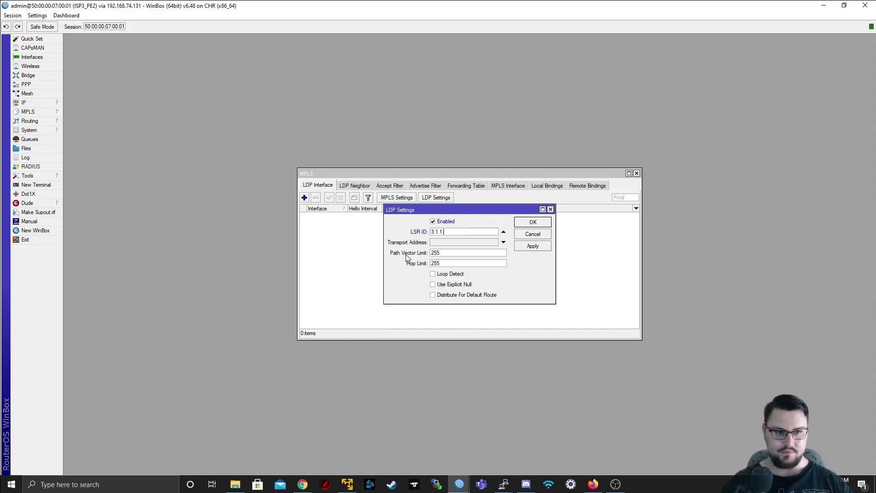
type("4")
left_click_drag(453, 232, 401, 234)
key("ctrl+c")
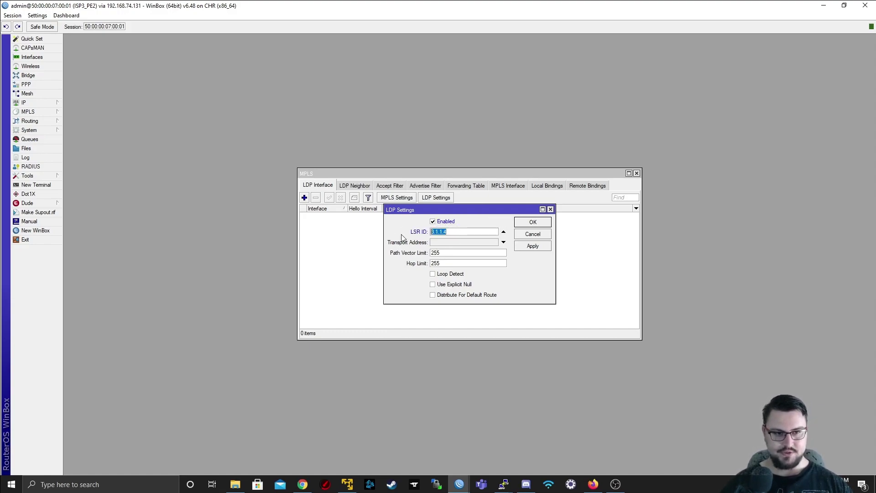
left_click(461, 242)
key("ctrl+v")
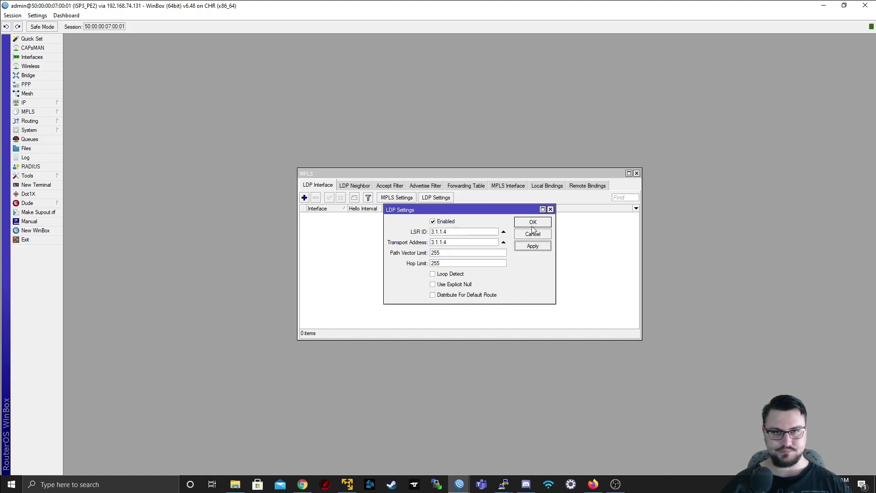
left_click(532, 223)
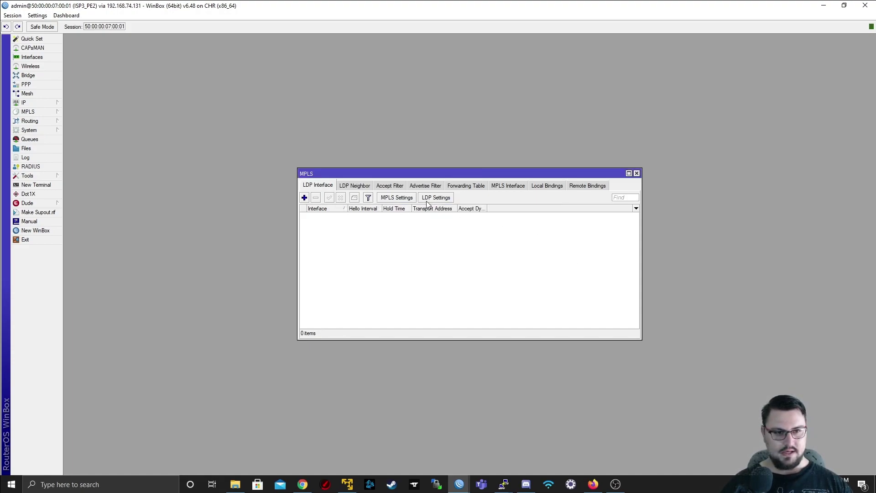
Step: Add ether1, ether2 and ether3 as LDP interfaces
left_click(304, 198)
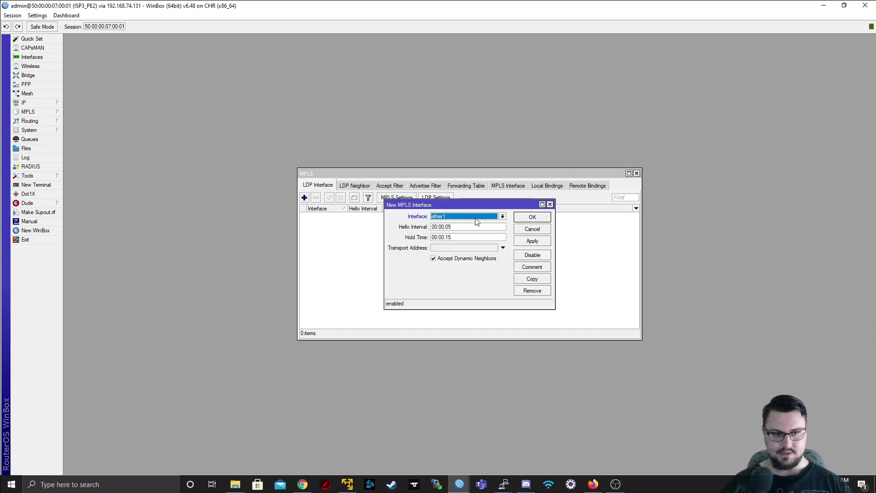
left_click(519, 238)
left_click(525, 219)
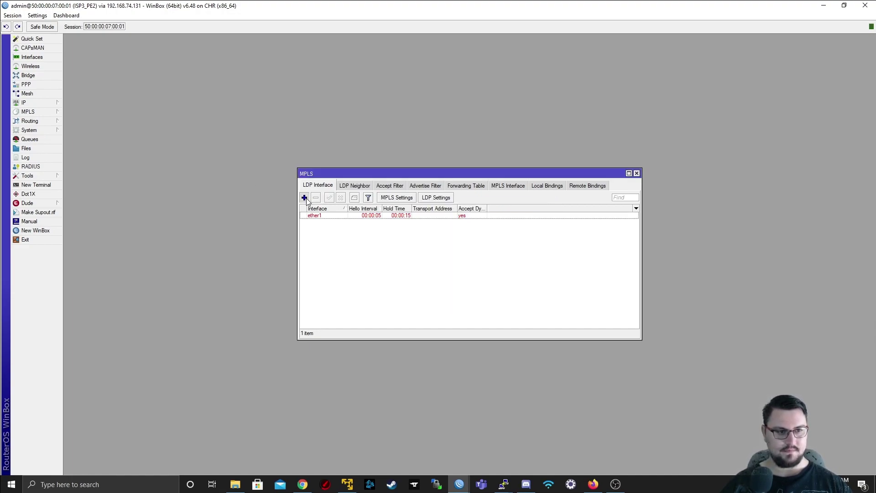
left_click(304, 198)
left_click(444, 217)
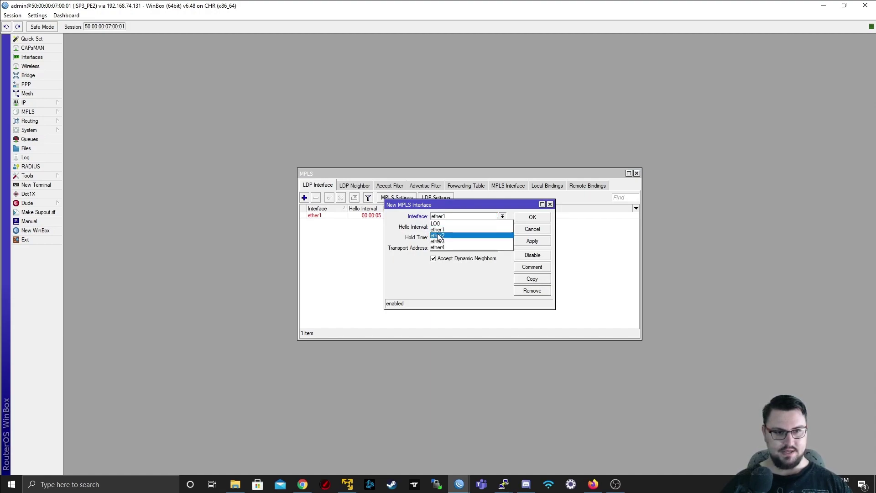
left_click(439, 235)
left_click(517, 240)
left_click(528, 218)
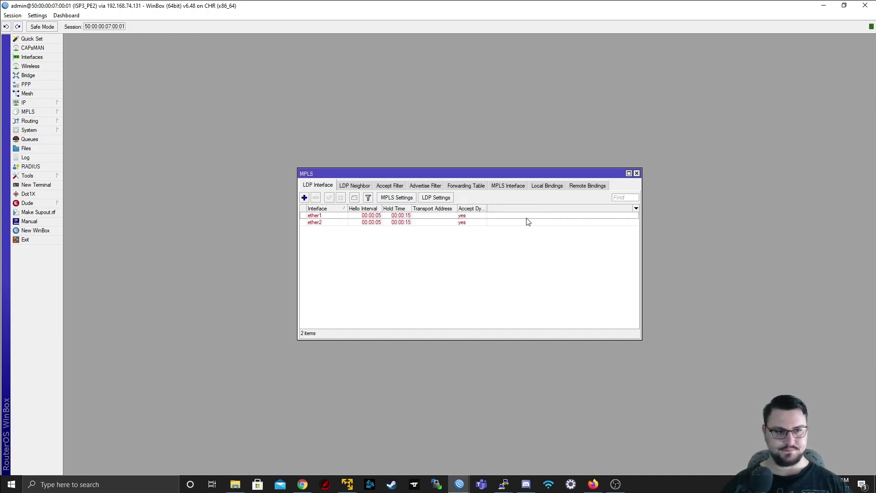
left_click(304, 197)
left_click(502, 217)
left_click(449, 238)
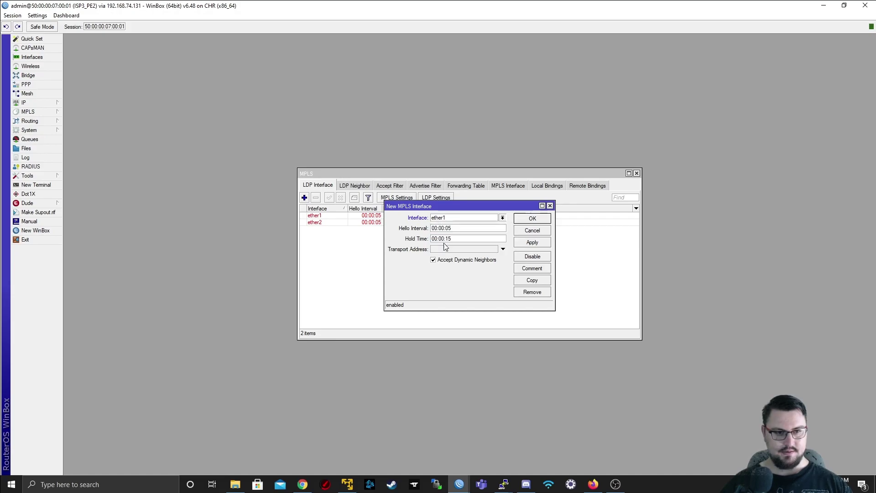
left_click(531, 246)
left_click(532, 218)
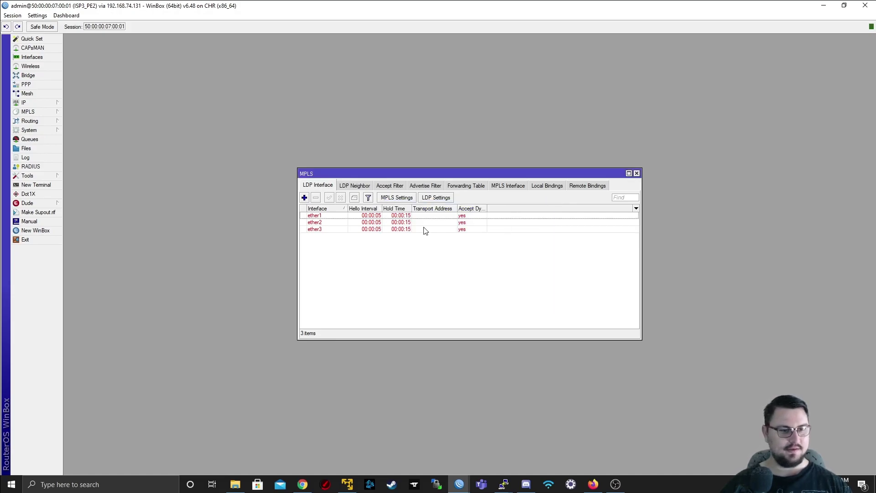
Step: Review the LDP local and remote label bindings, then return to the LDP interfaces list
left_click(548, 184)
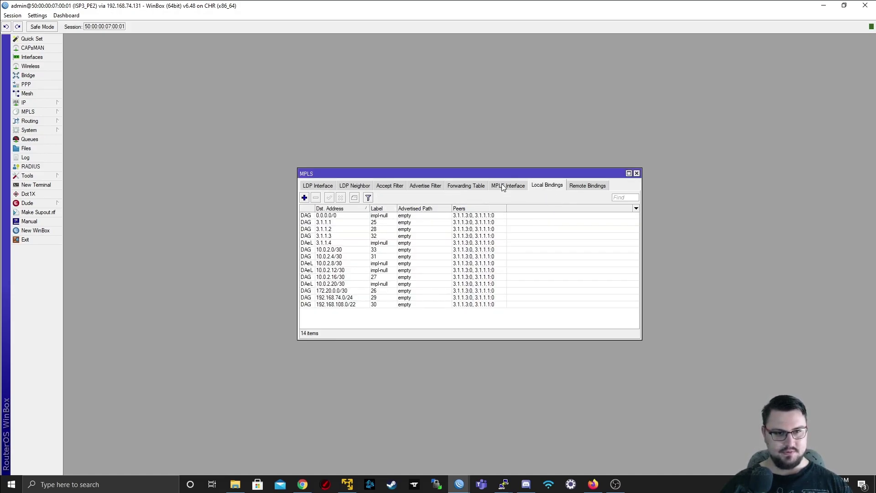
left_click(502, 183)
left_click(553, 187)
left_click(587, 185)
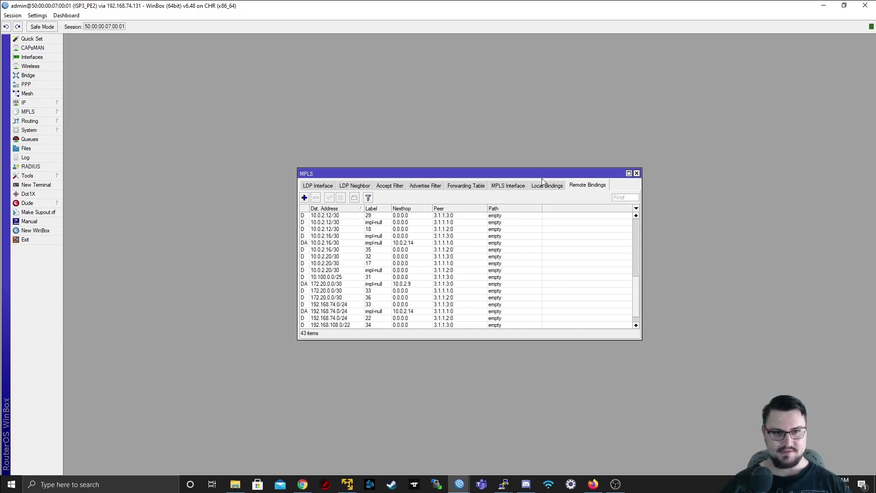
left_click(547, 184)
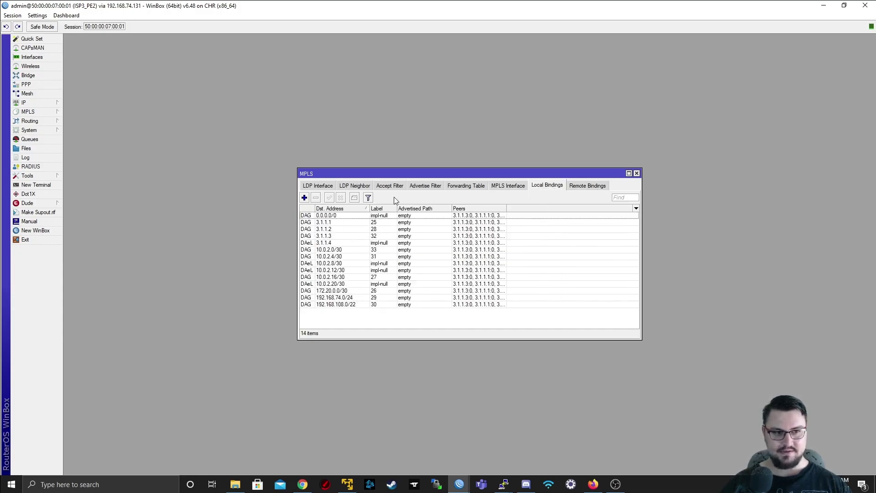
left_click(329, 185)
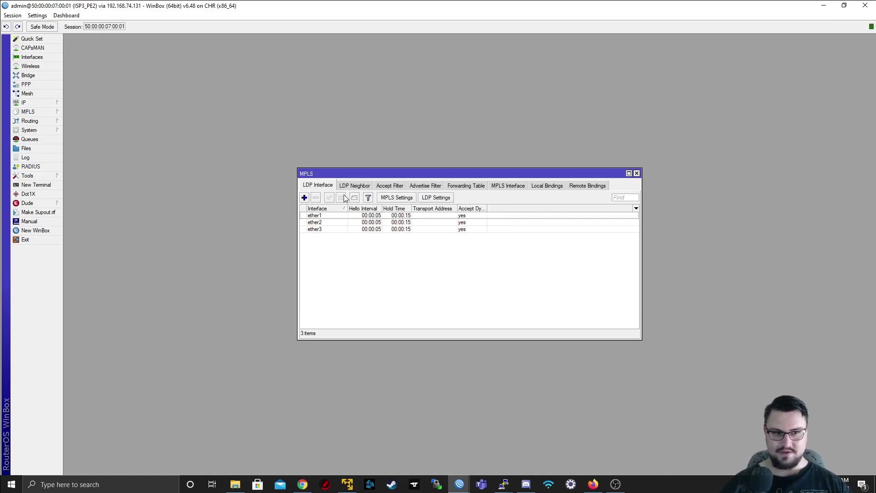
Step: Create a new BGP instance named AS65002 with AS number 65002
left_click(39, 120)
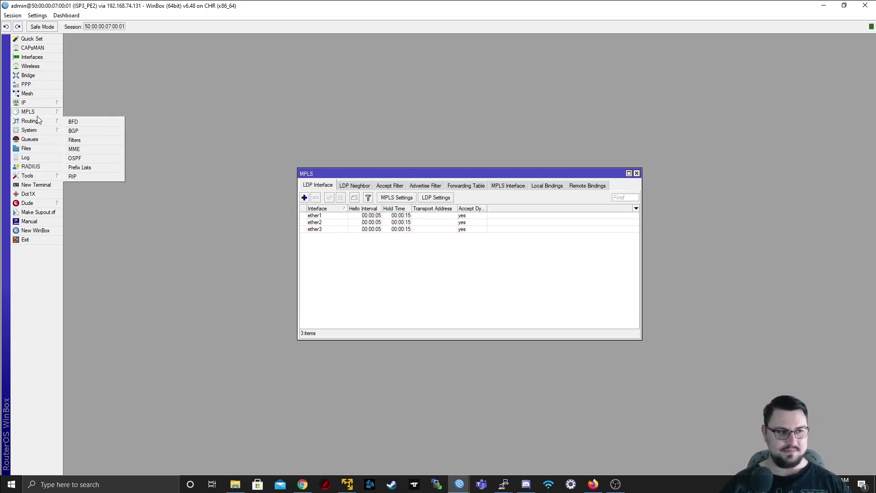
left_click(95, 132)
left_click(335, 187)
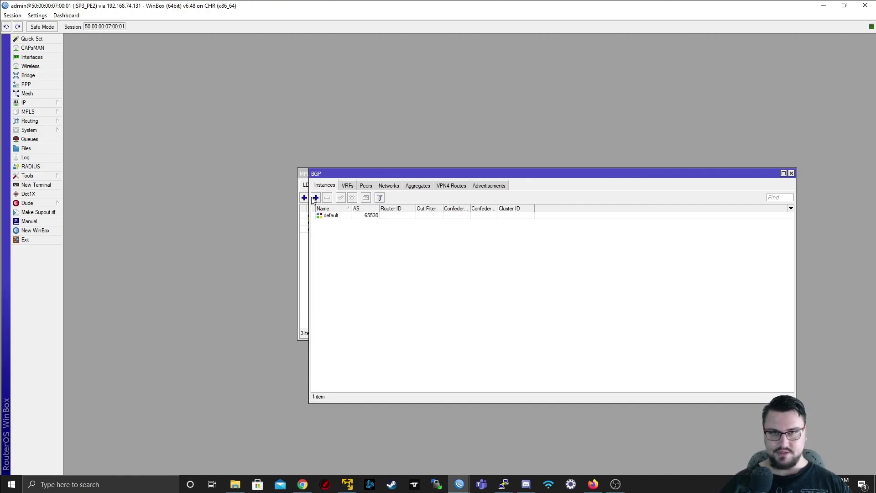
left_click(316, 198)
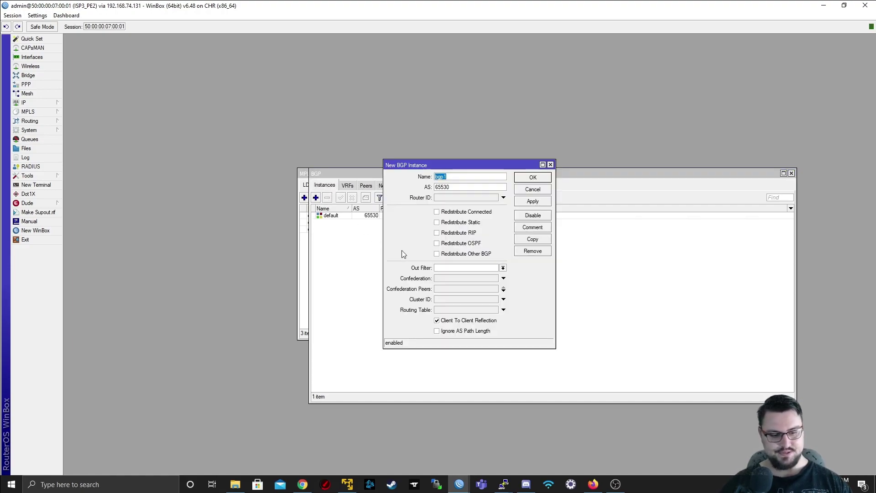
type("65002")
key("Tab")
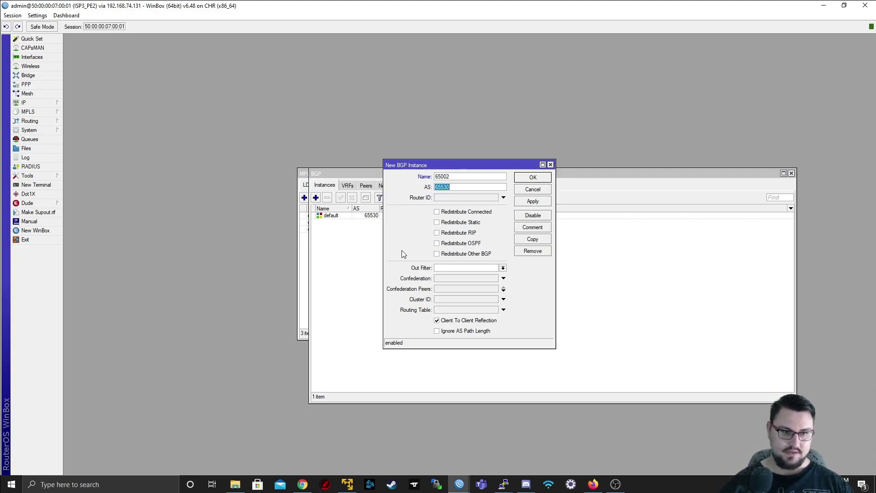
key("shift+Tab")
key("Home")
type("AS")
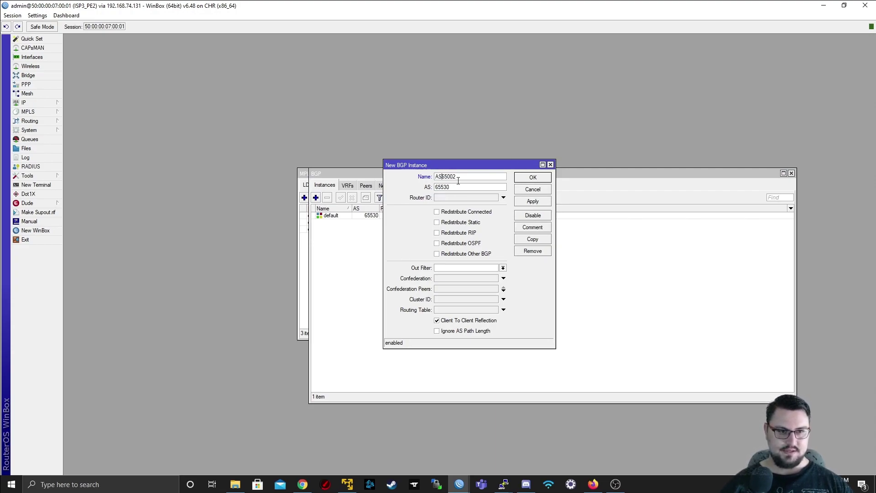
key("Tab")
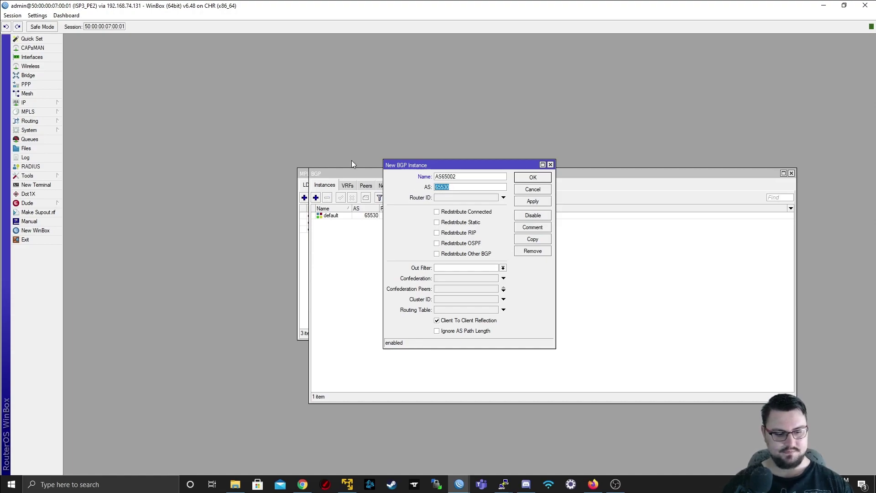
type("65002")
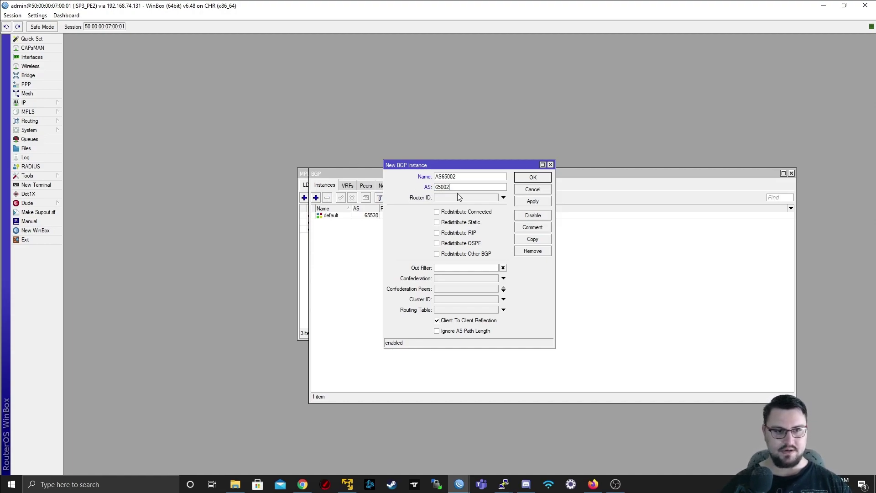
Step: Give the AS65002 instance router ID 3.1.1.4 and save it
key("Tab")
type("3")
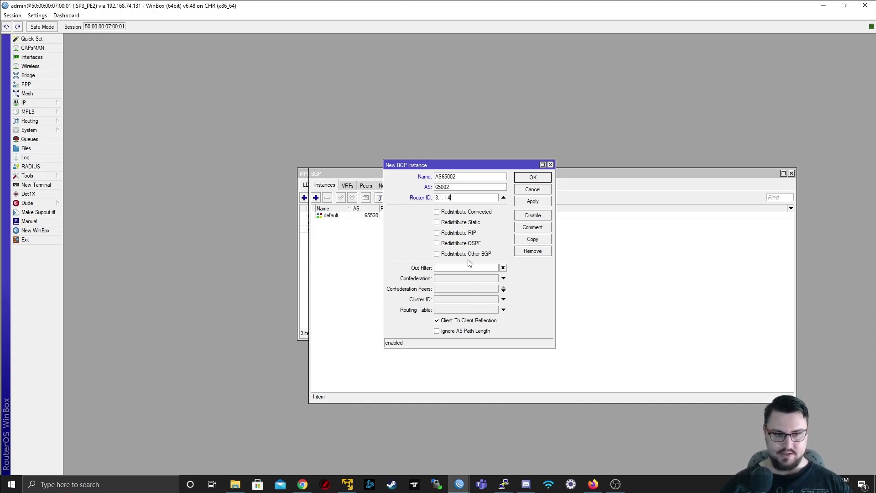
left_click(523, 202)
left_click(528, 177)
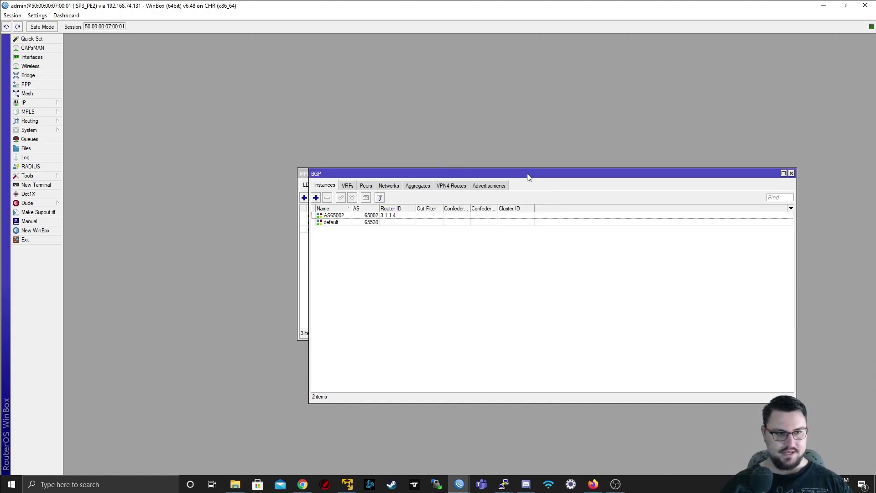
Step: Add peer VRF_CUST1_PE1 on instance AS65002, remote address 3.1.1.3, remote AS 65002
left_click(364, 187)
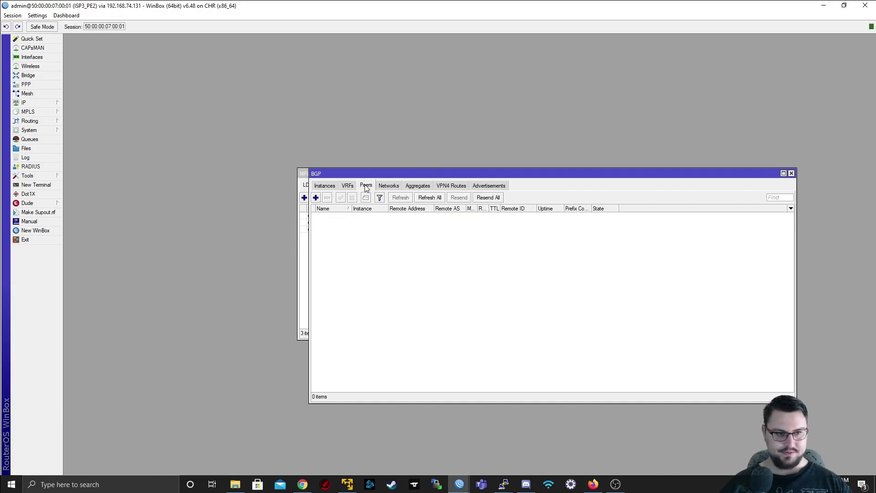
left_click(315, 197)
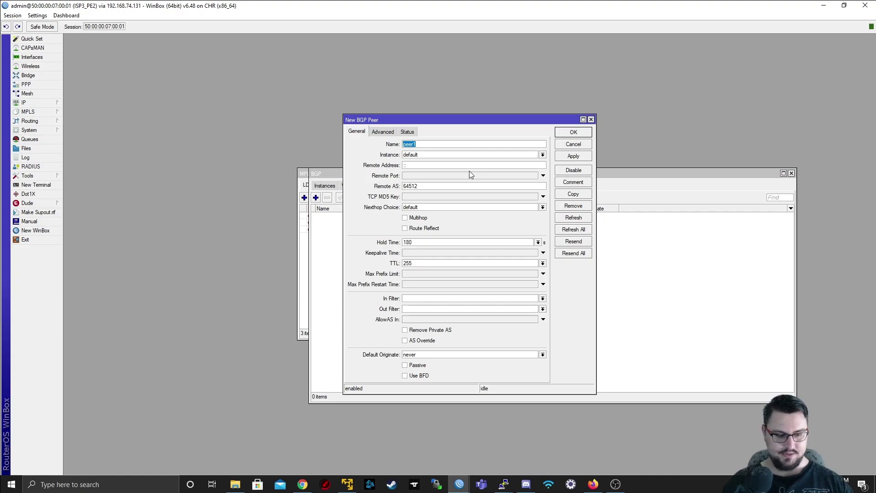
type("VRF_CUST1")
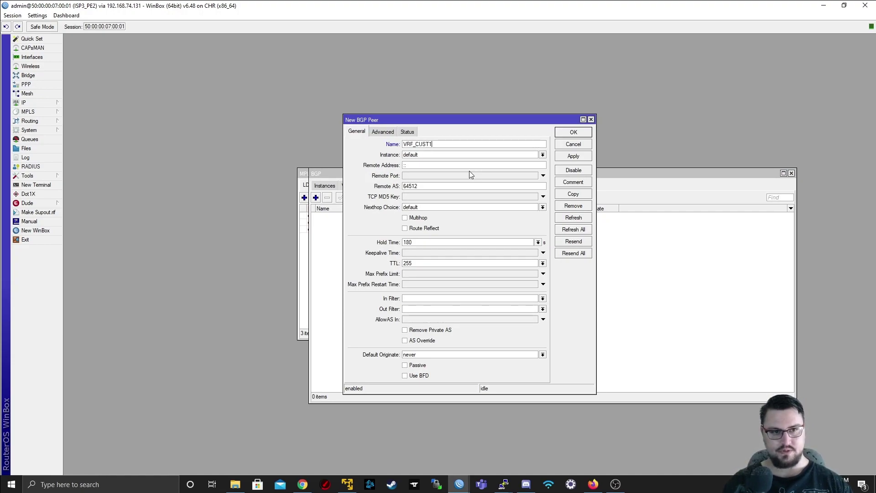
type("_PE1")
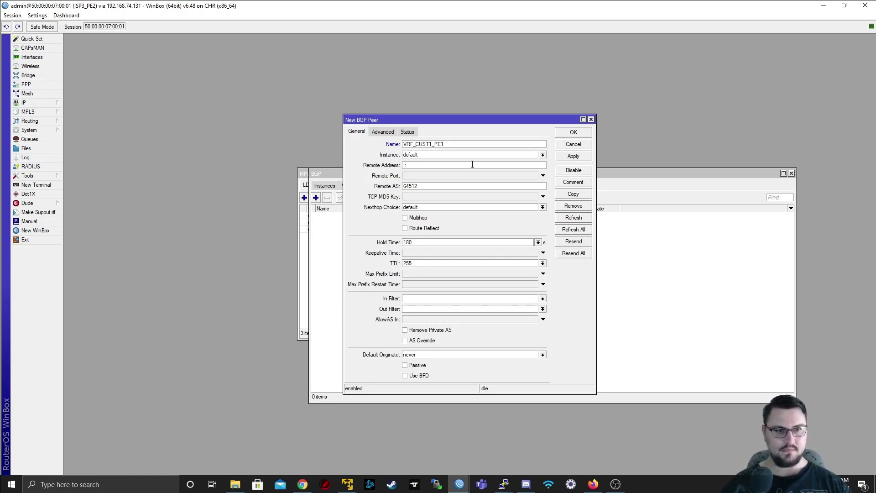
left_click(441, 155)
left_click(440, 164)
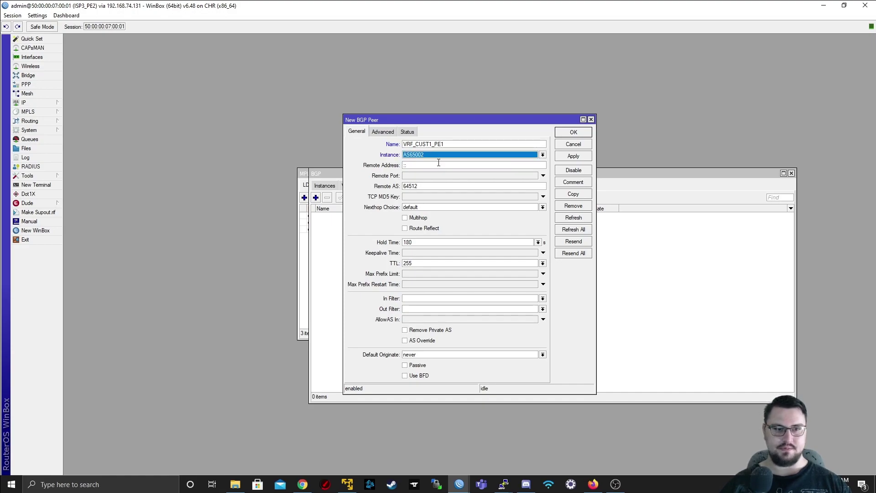
key("Tab")
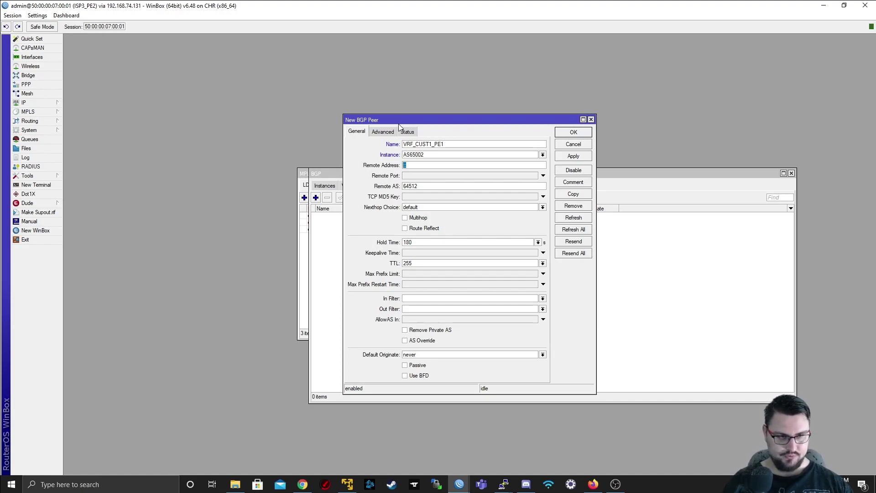
type("3.1.1.3")
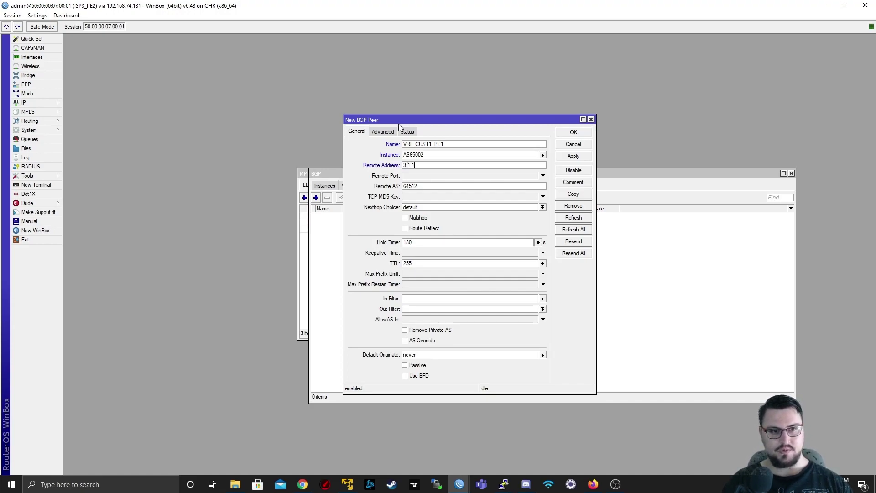
key("Tab")
key("Tab")
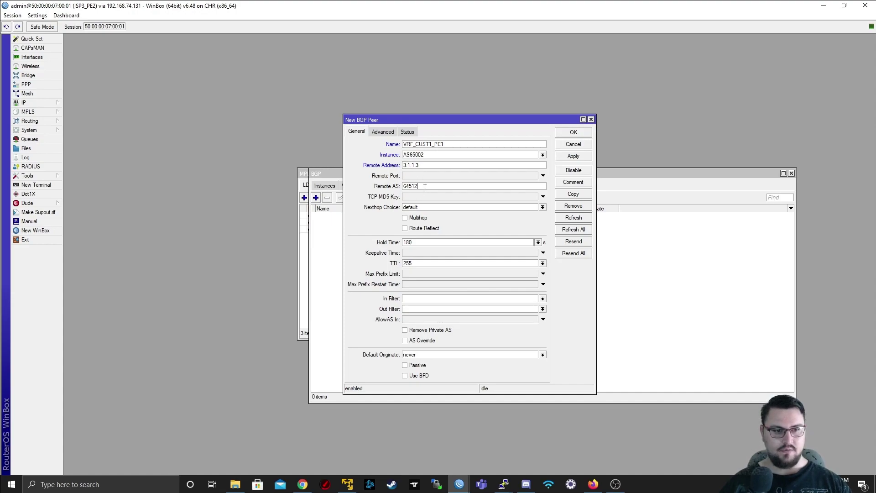
type("65002")
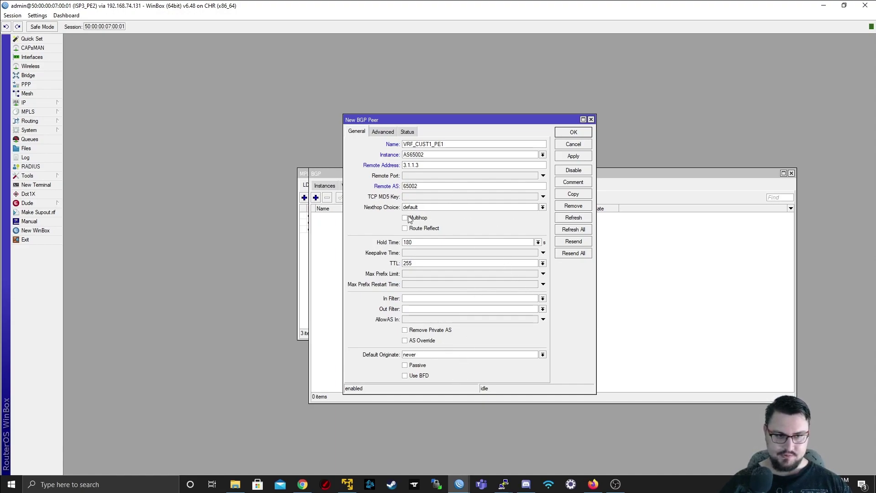
left_click(562, 156)
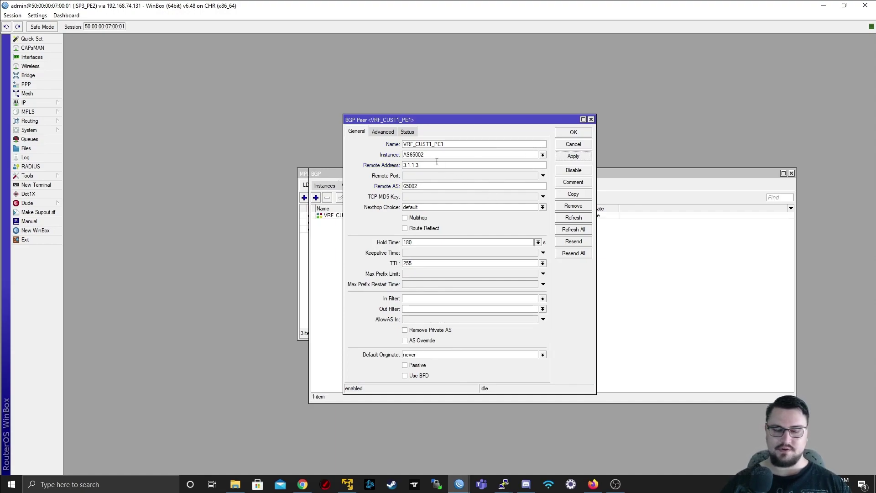
Step: Enable the vpn4 address family on VRF_CUST1_PE1 with update source LO0, and apply
left_click(390, 132)
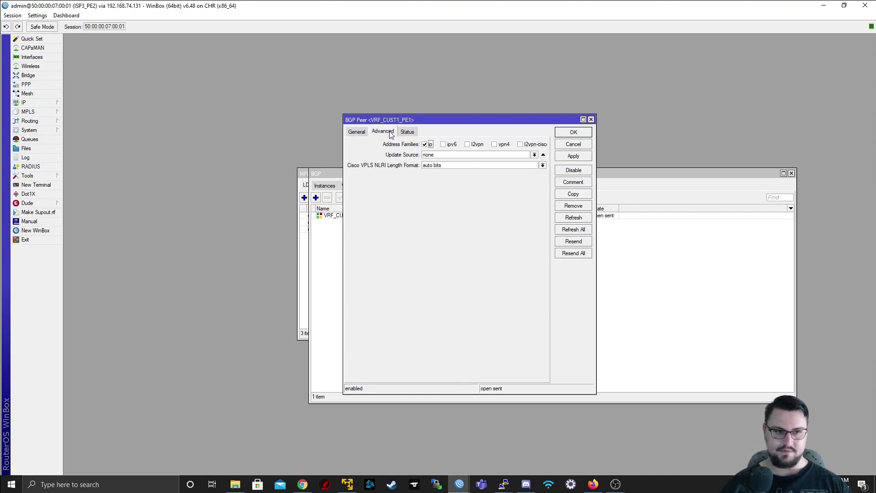
left_click(493, 144)
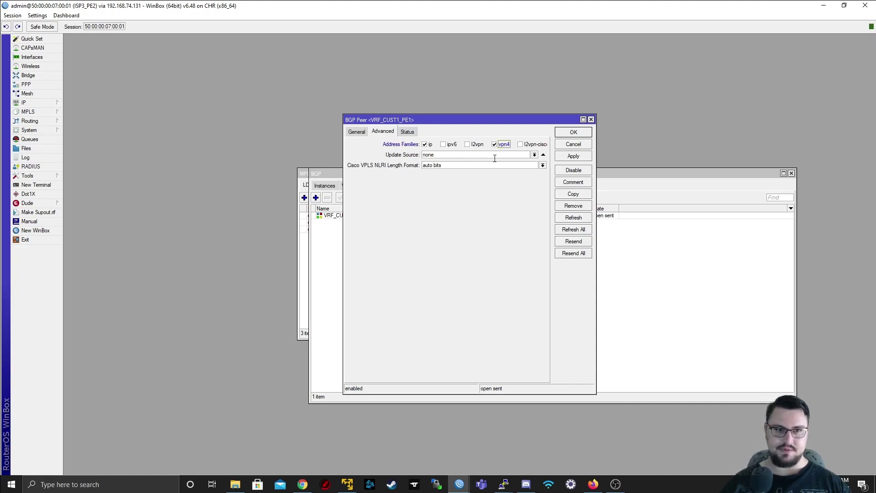
left_click(533, 154)
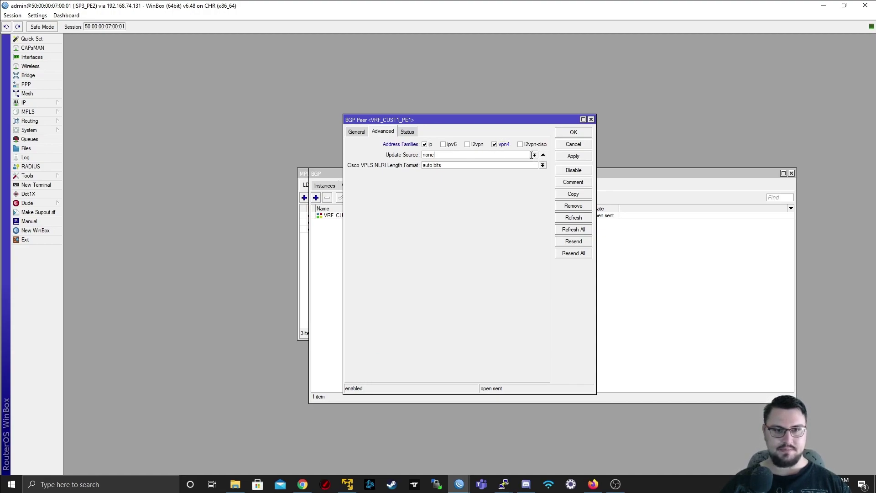
left_click(513, 162)
left_click(573, 156)
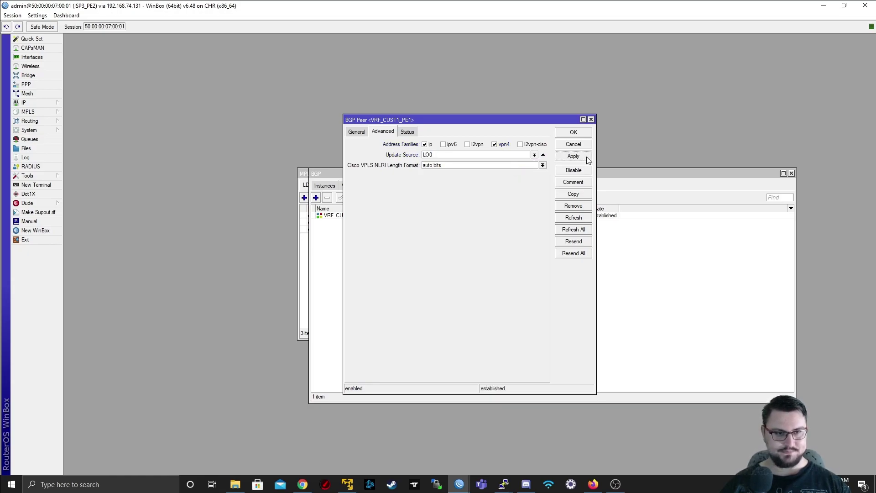
left_click(356, 133)
left_click(576, 134)
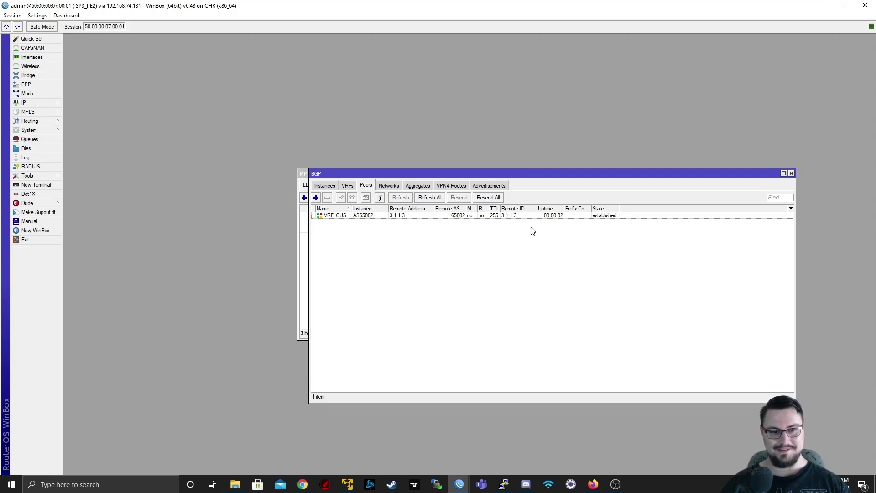
left_click(618, 217)
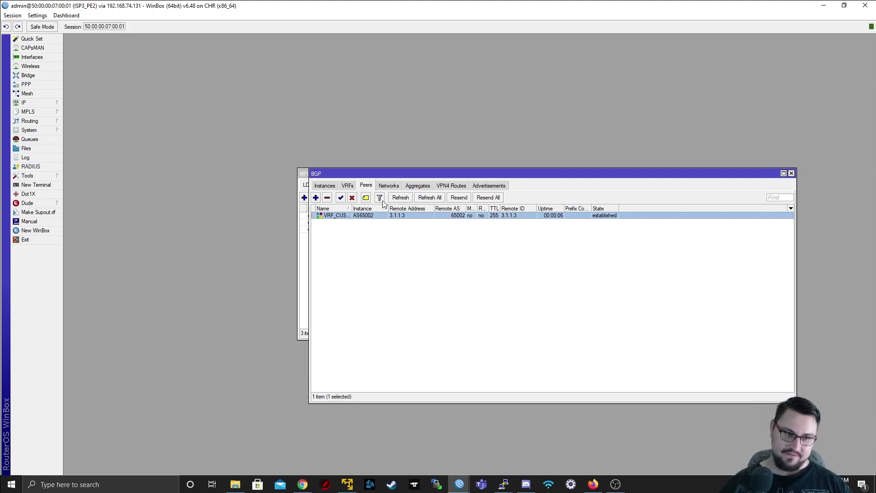
Step: Add a BGP VRF for AS65002, routing mark Customer1, redistributing connected and other BGP routes
left_click(349, 189)
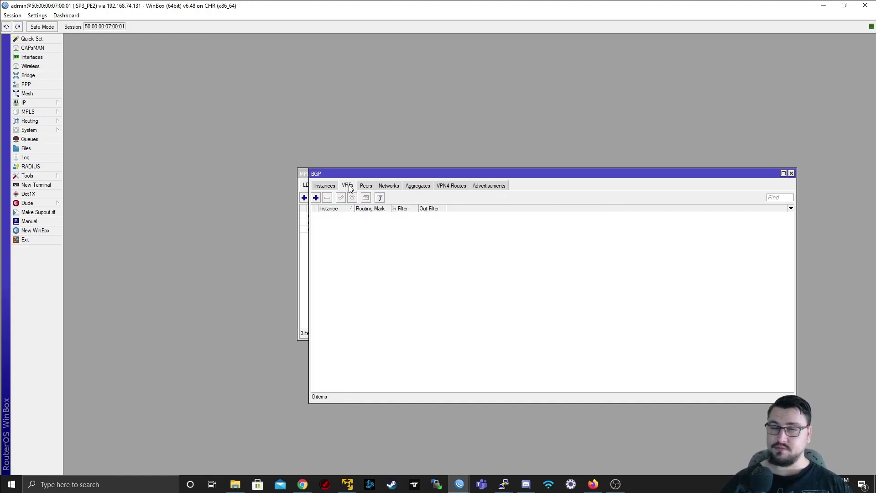
left_click(315, 198)
left_click(468, 208)
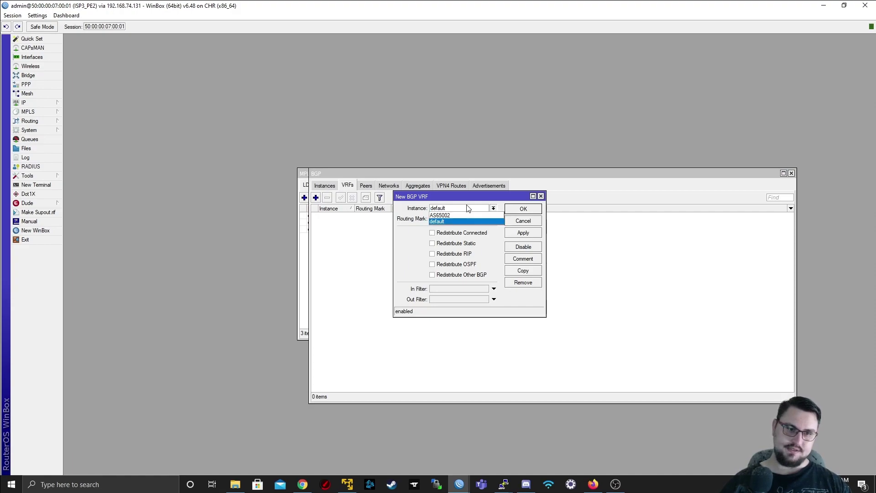
left_click(480, 215)
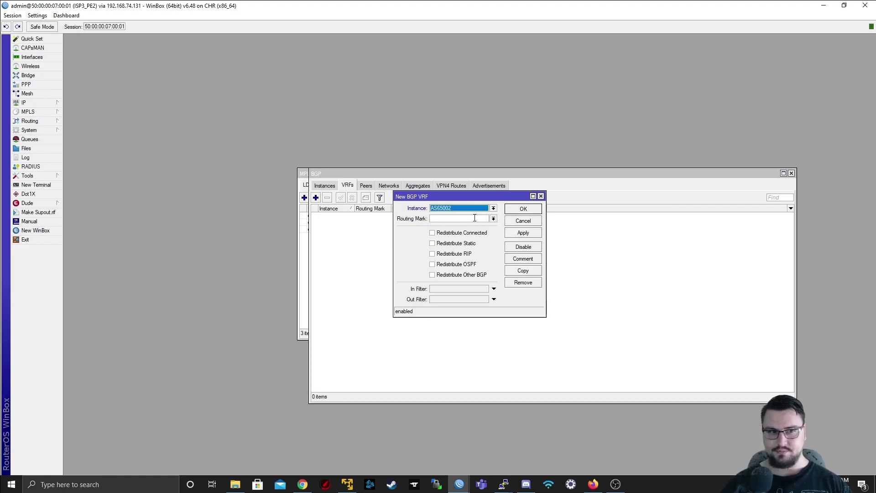
left_click(473, 218)
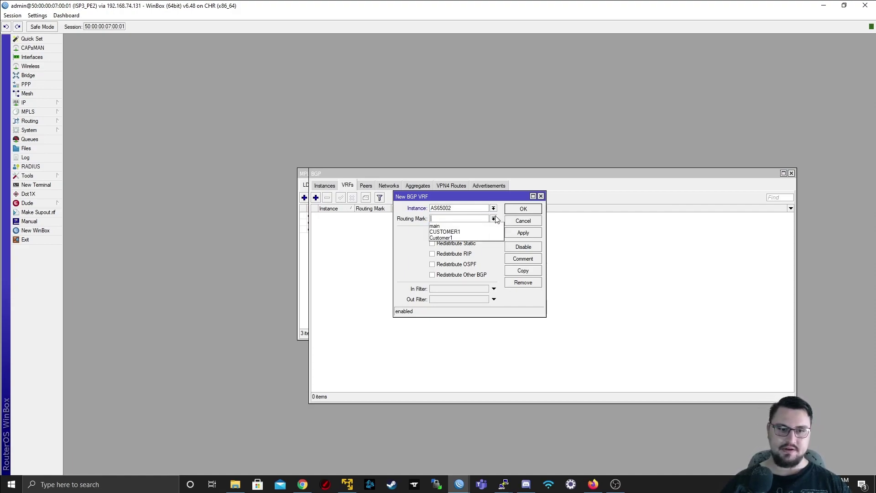
left_click(473, 237)
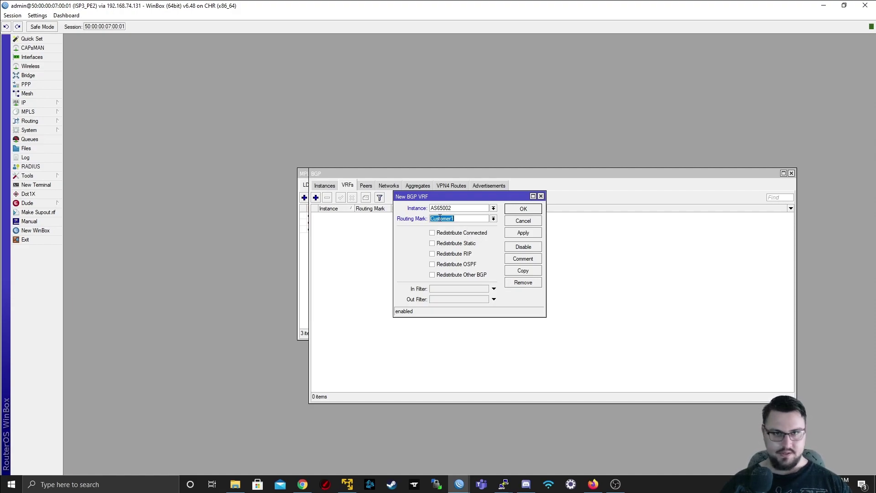
left_click(436, 233)
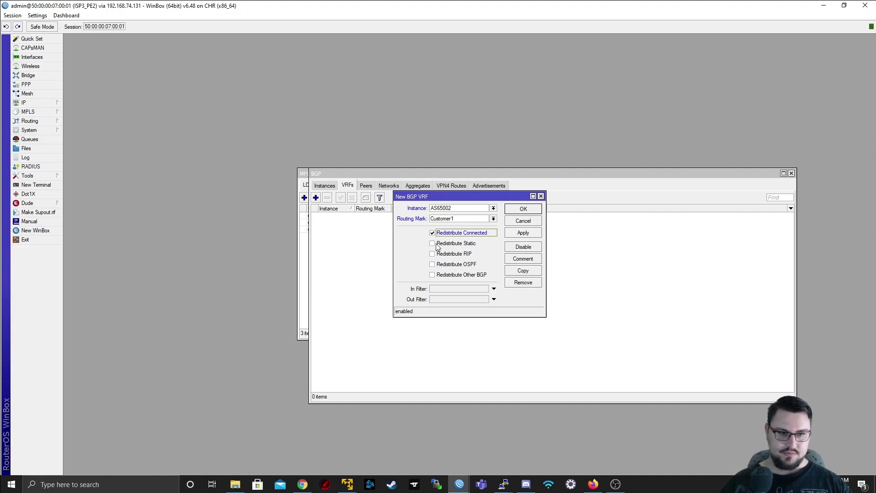
left_click(437, 276)
left_click(530, 234)
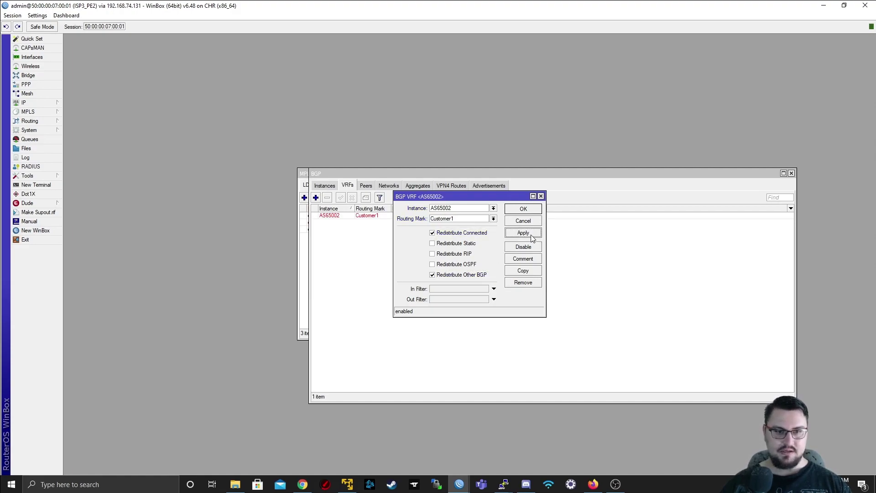
left_click(523, 211)
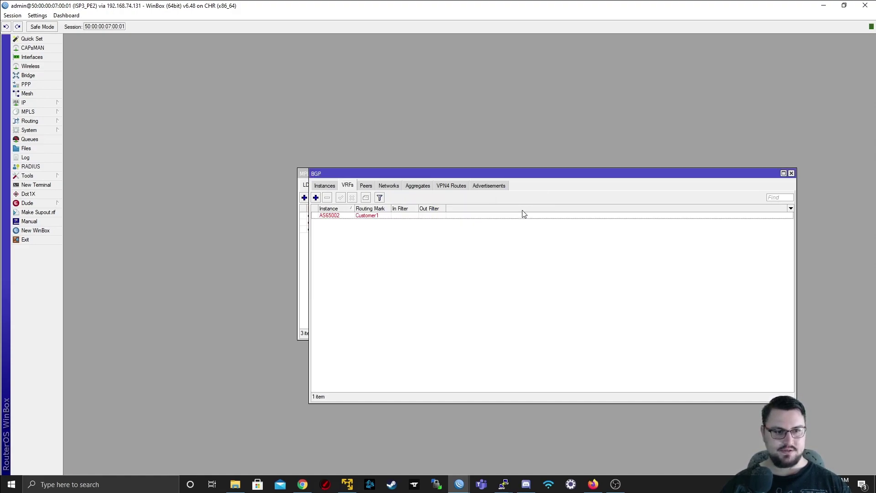
Step: Inspect the VPNv4 routes 172.18.0.0/30 and 172.18.0.4/30, then restore WinBox to a smaller window
left_click(371, 186)
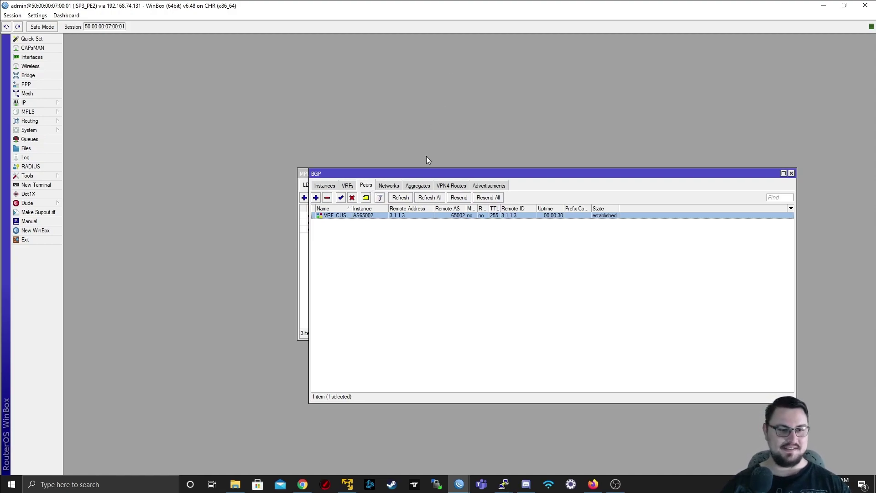
left_click(386, 186)
left_click(367, 185)
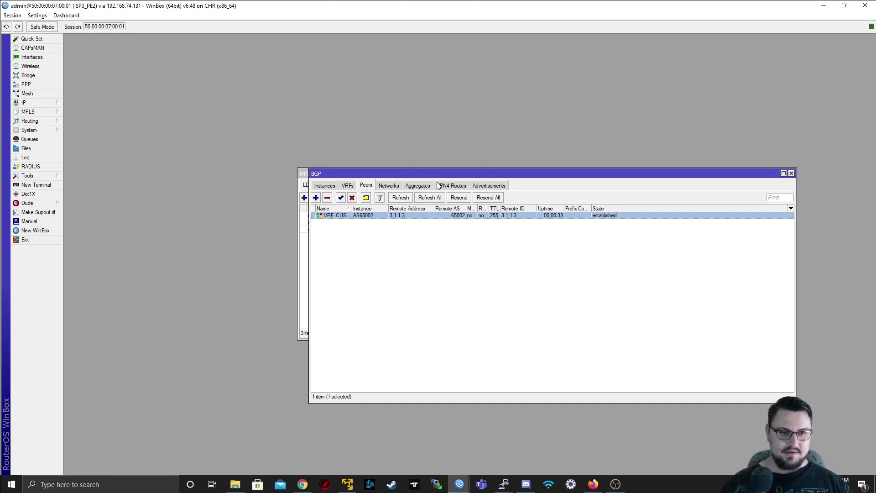
left_click(456, 185)
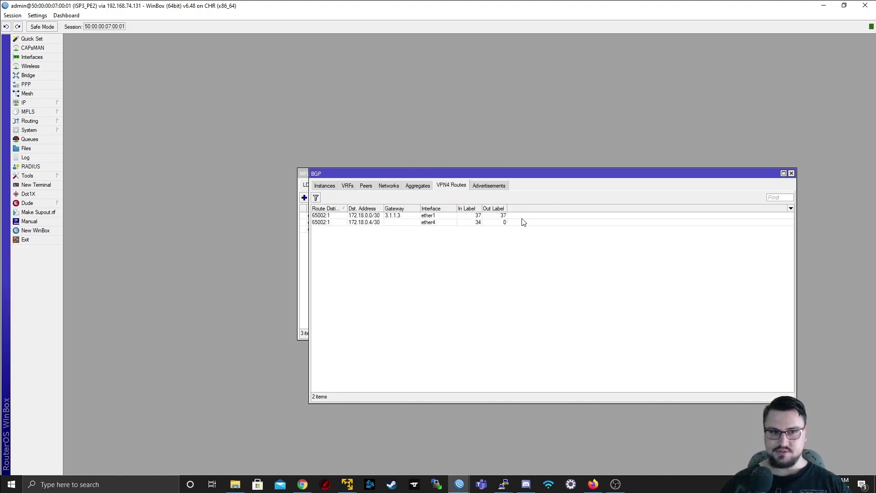
left_click(476, 217)
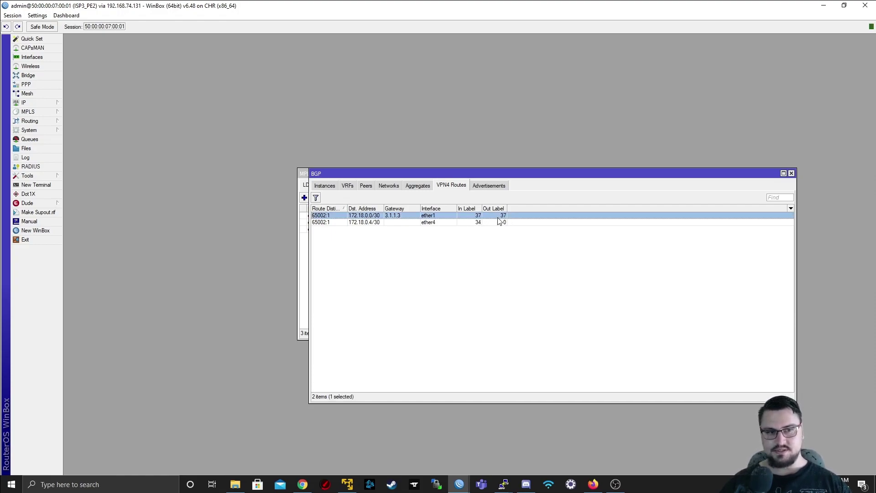
left_click(491, 224)
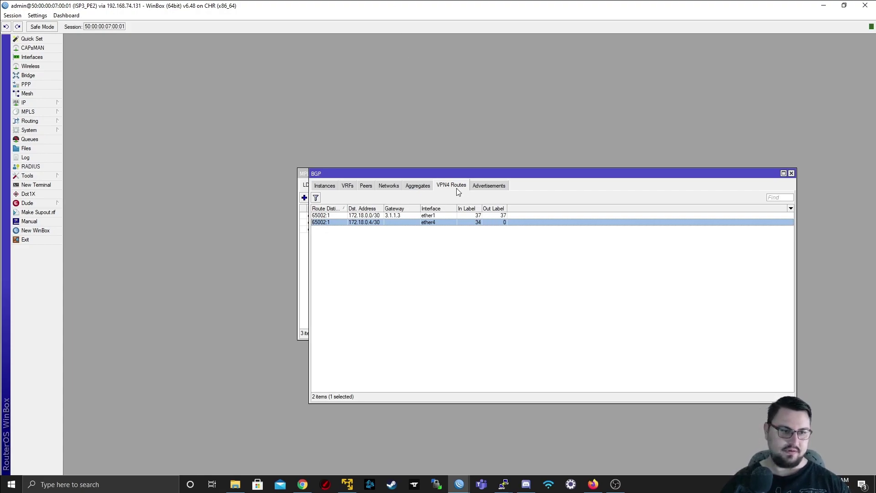
left_click(372, 215)
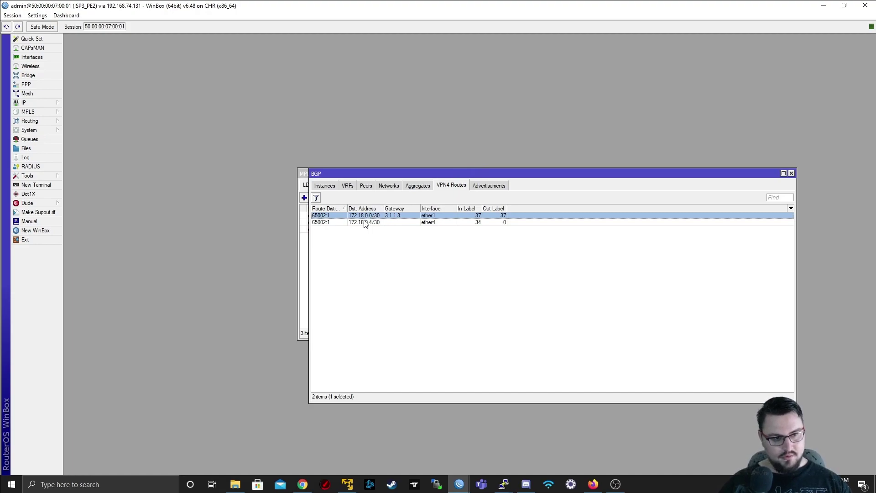
left_click(365, 222)
left_click(362, 215)
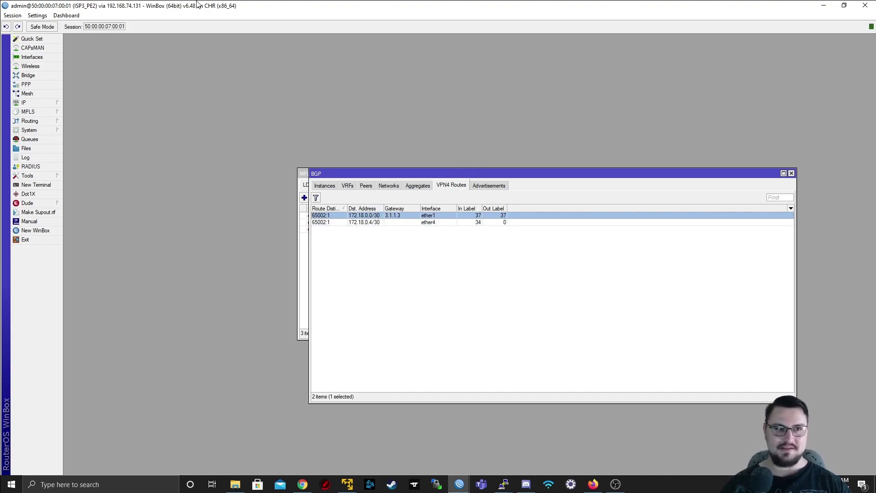
left_click_drag(408, 8, 461, 60)
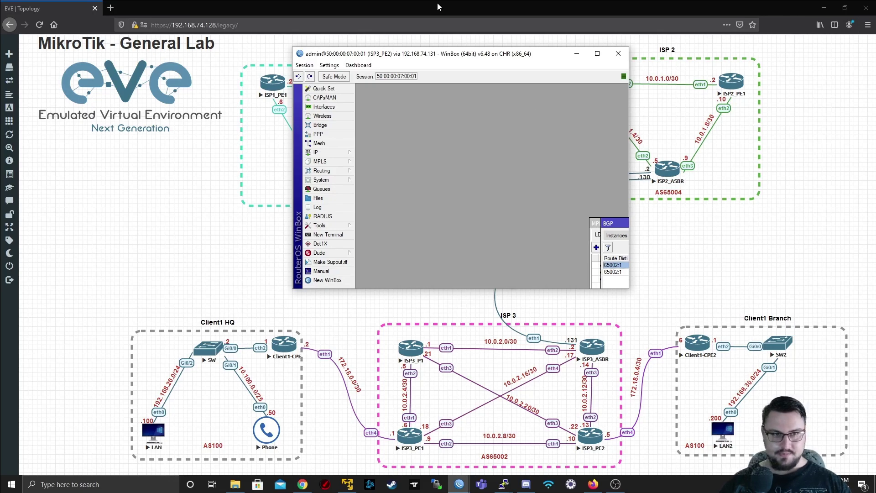
Step: Reposition and widen WinBox over the EVE-NG topology, then maximize it showing the established 3.1.1.3 peer
left_click_drag(431, 54, 385, 44)
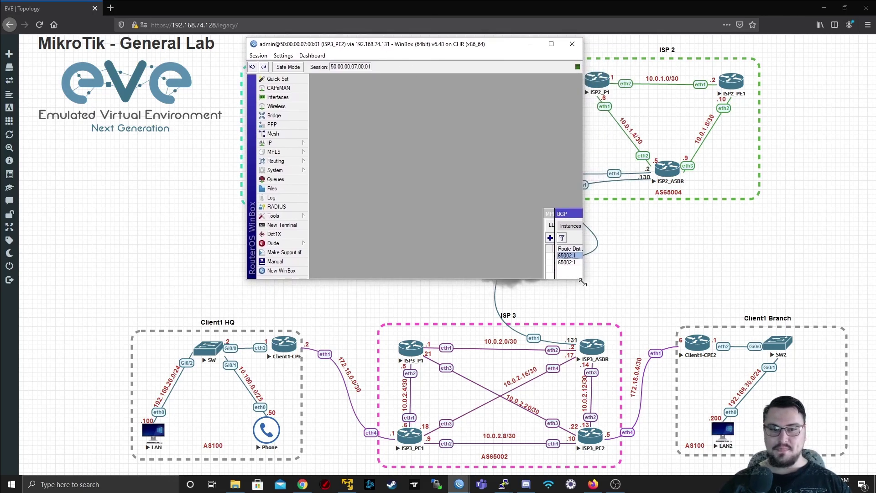
left_click_drag(582, 279, 720, 295)
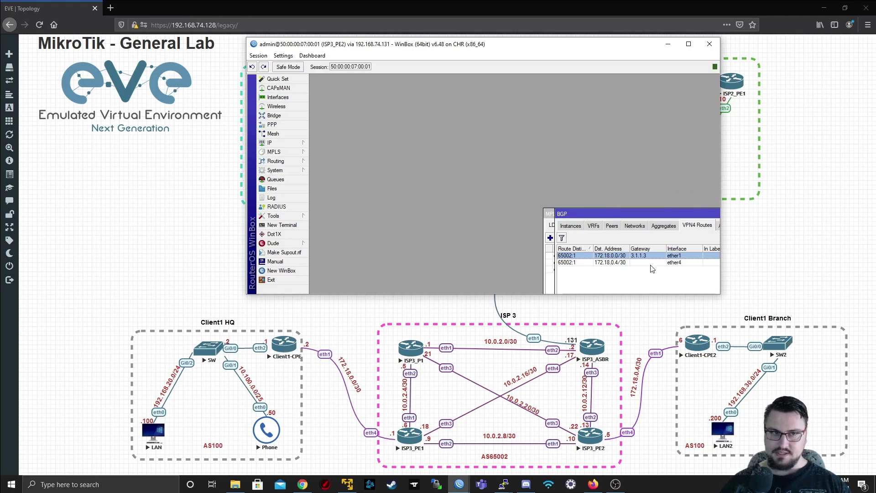
left_click_drag(405, 47, 322, 57)
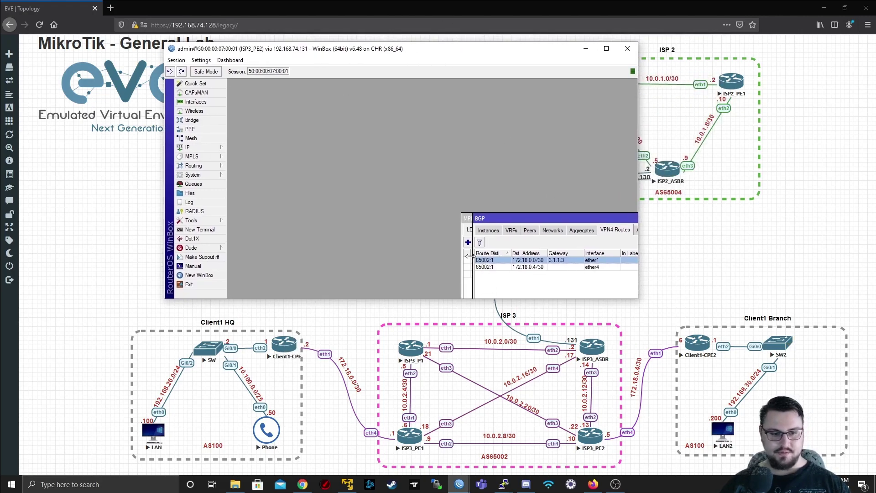
double_click(252, 50)
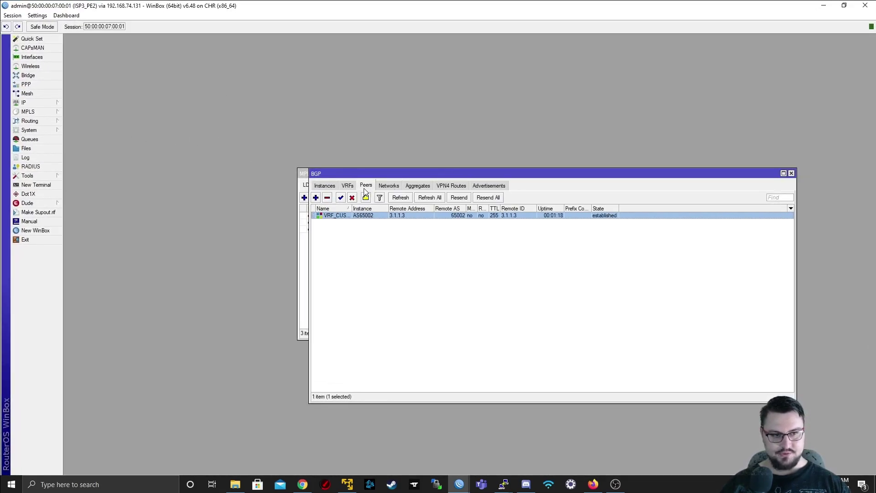
left_click(316, 197)
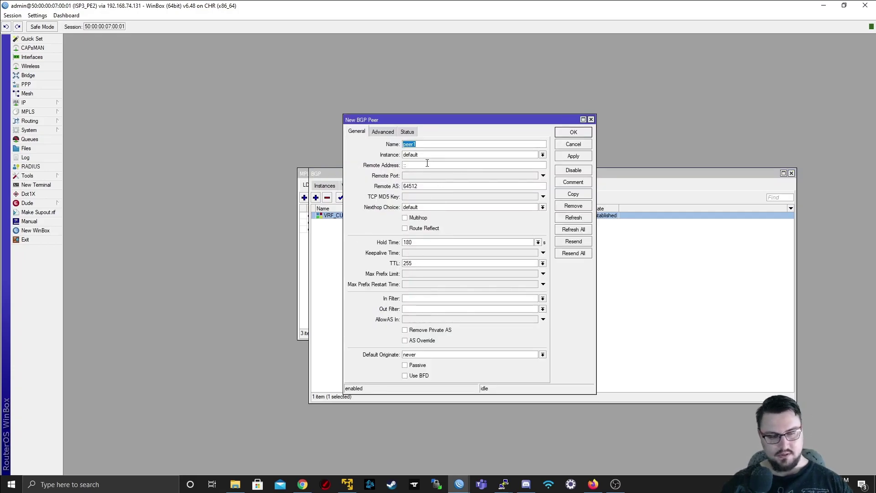
type("PEER_")
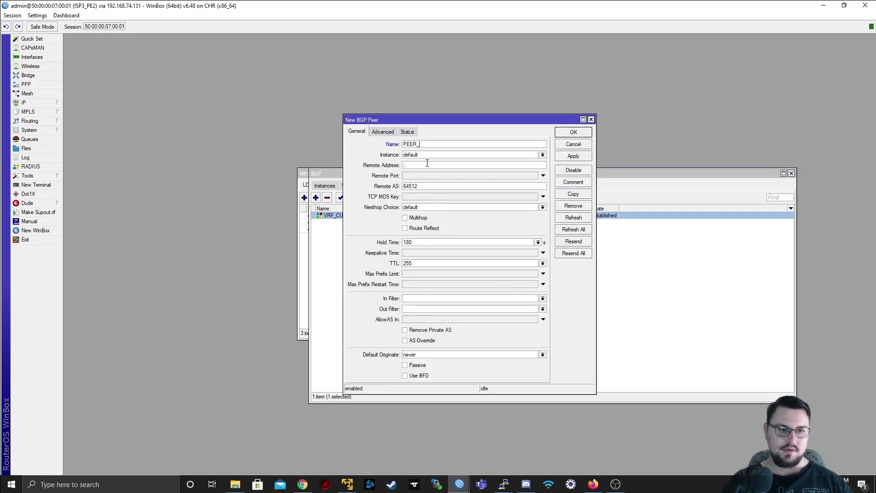
type("TO_CUST1_BRANCH")
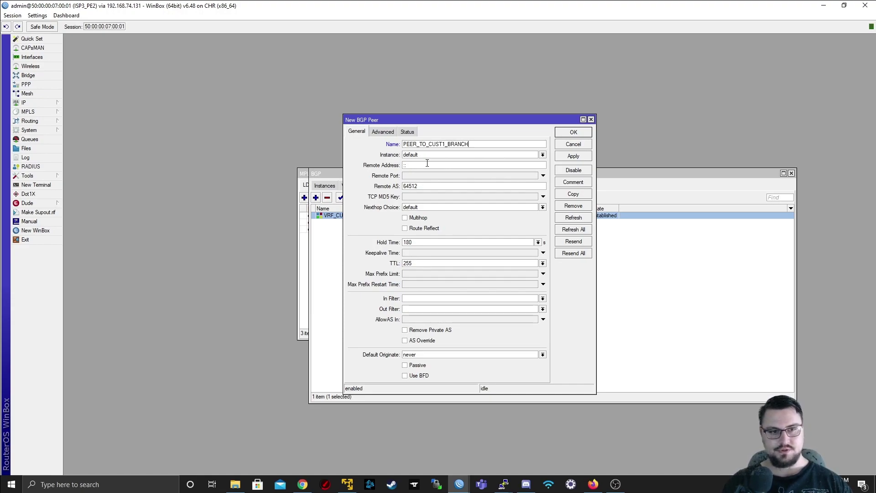
left_click(435, 156)
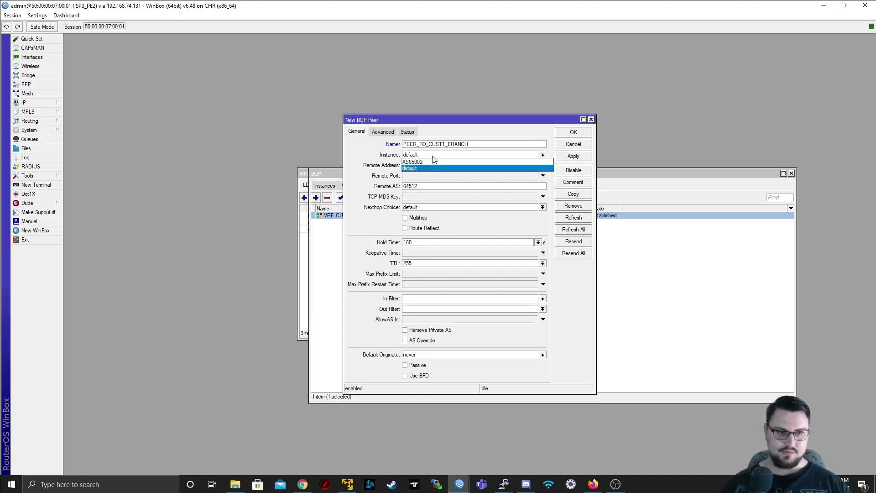
left_click(427, 162)
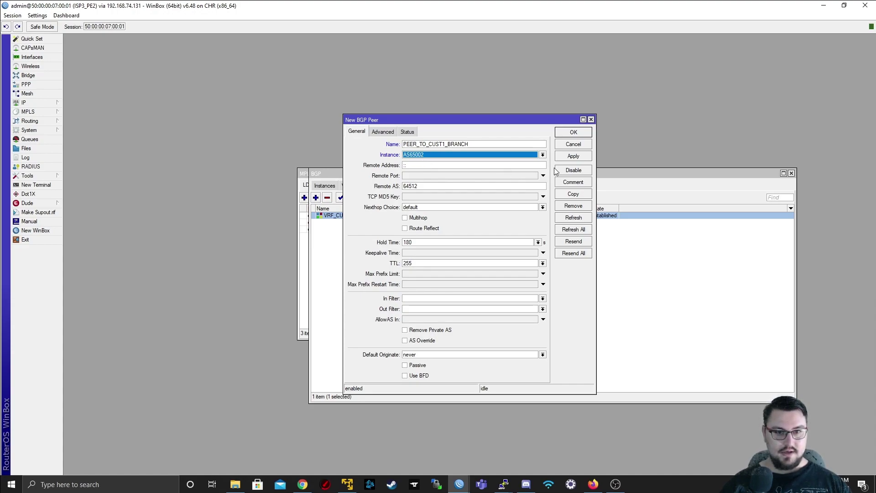
left_click(567, 144)
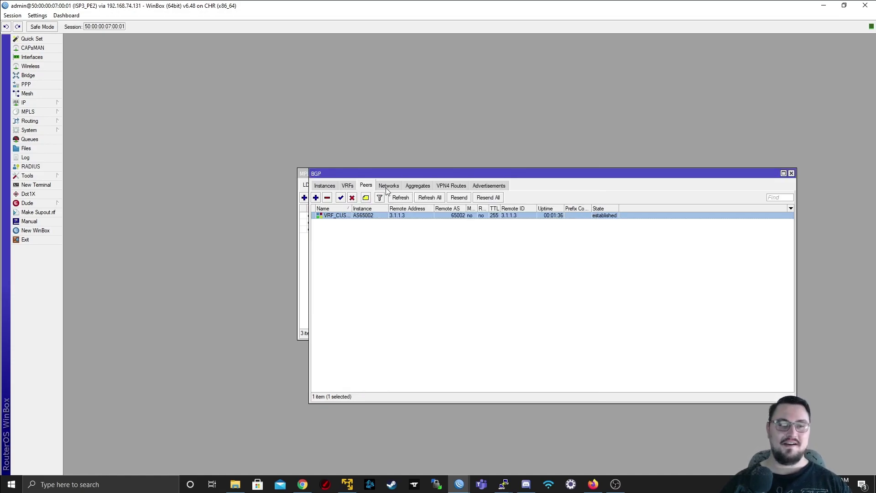
Step: Start a new BGP instance named CUST1 with AS 65002 and router ID 172.18.0.5
left_click(333, 187)
left_click(316, 198)
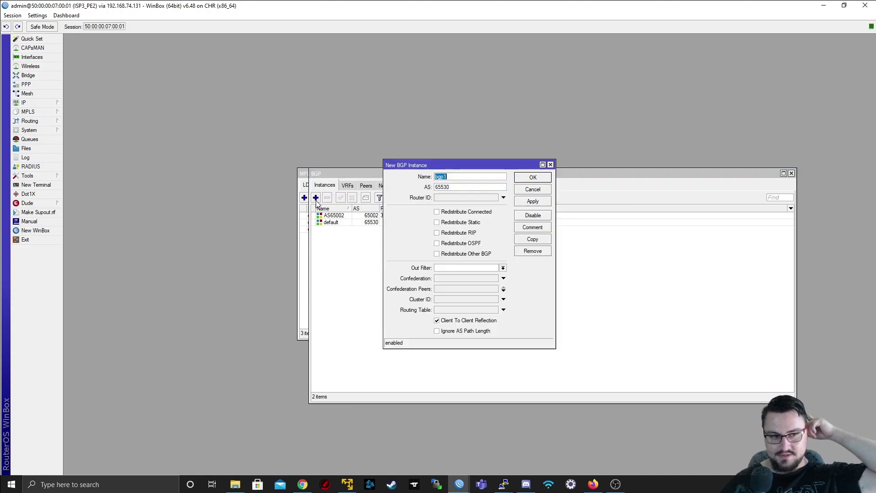
key("Tab")
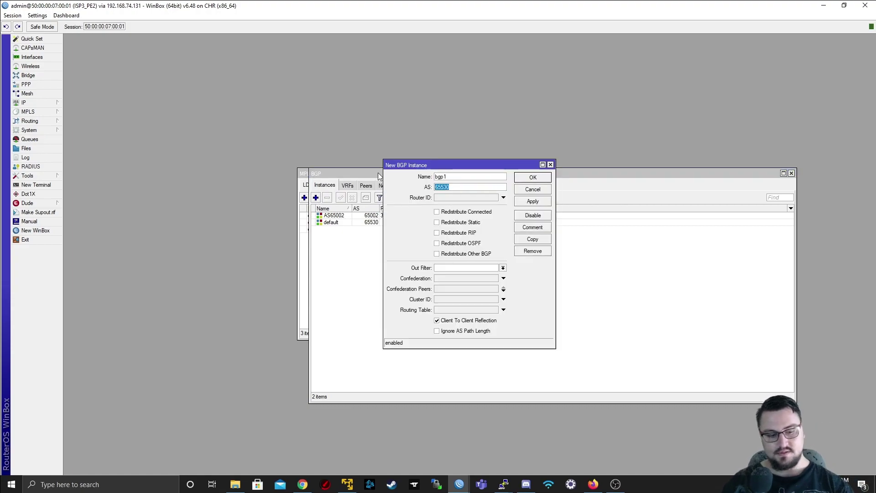
type("65")
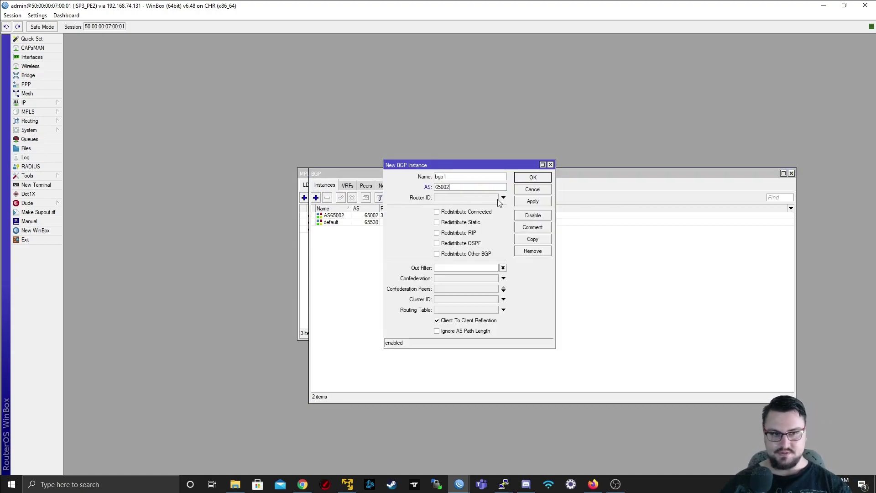
double_click(473, 176)
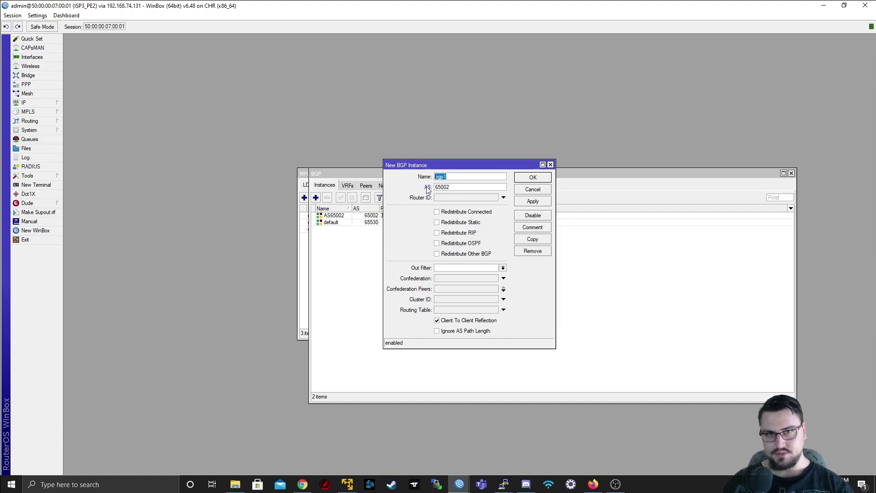
type("CUST1")
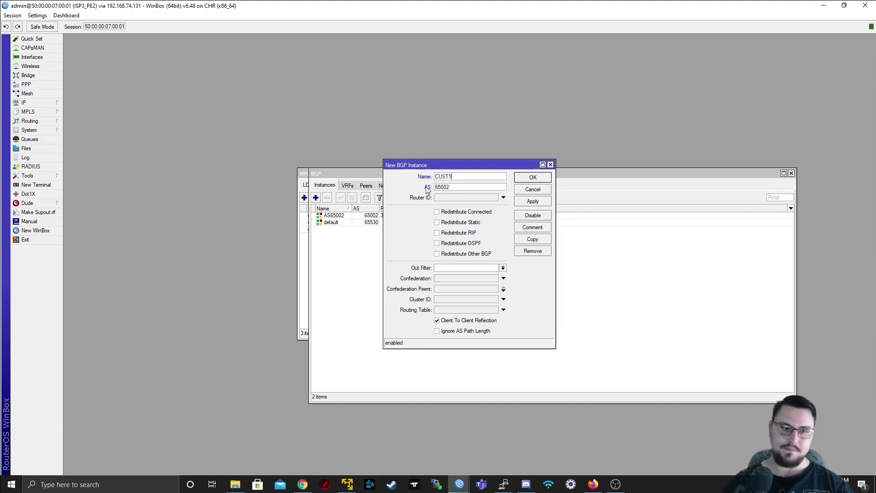
left_click(470, 197)
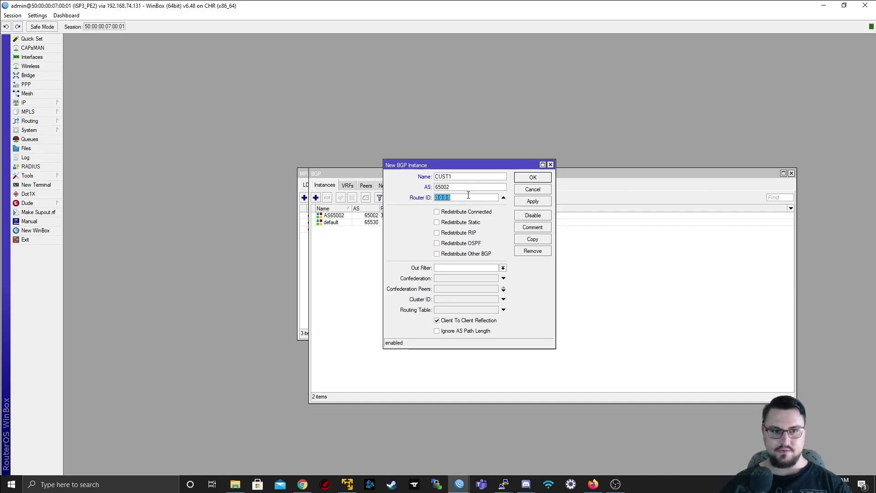
left_click_drag(433, 5, 378, 57)
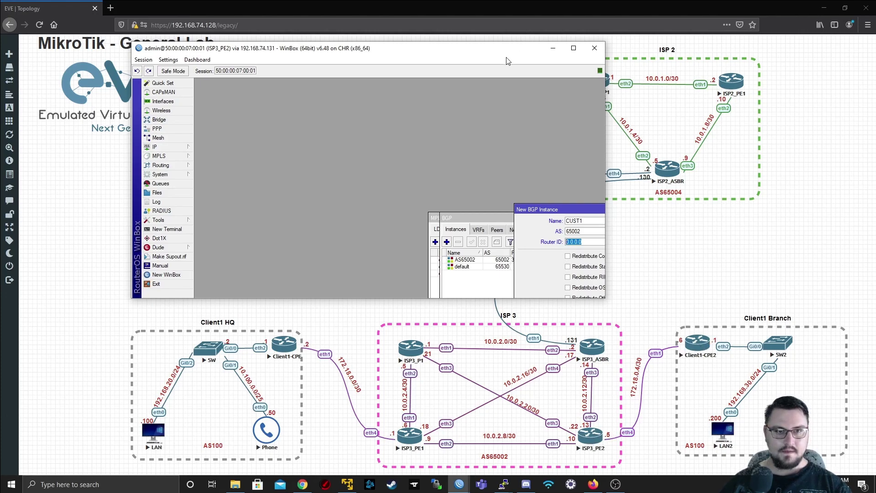
type("172.1")
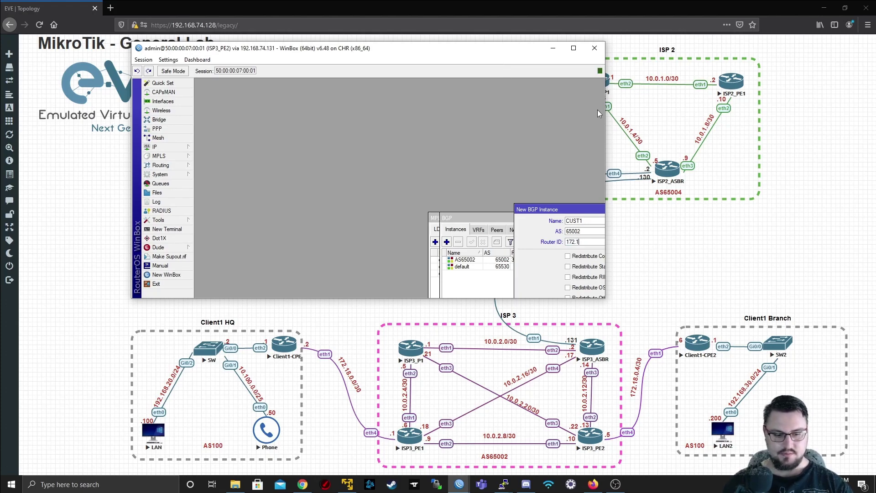
type("8.0.5")
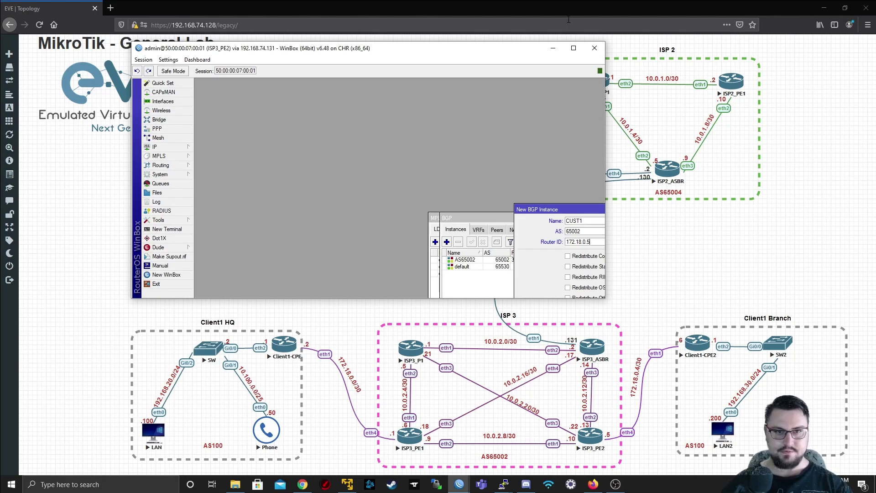
left_click(573, 48)
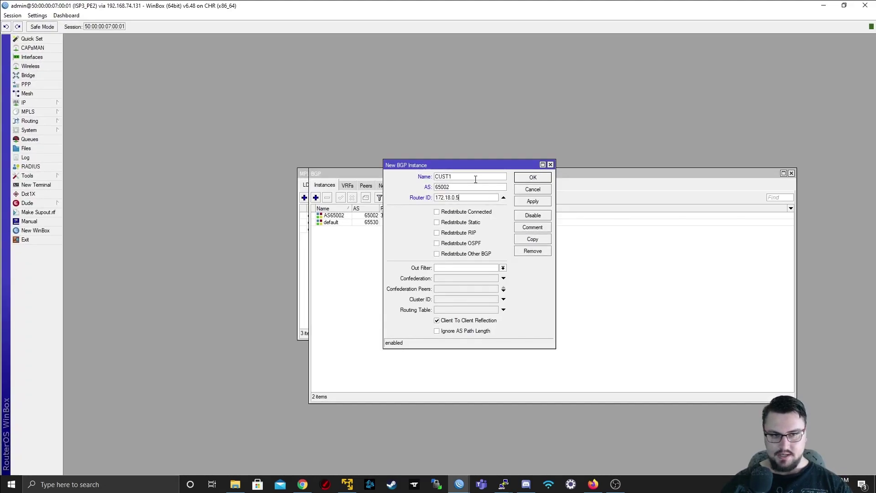
Step: Tie the CUST1 instance to the Customer1 routing table and save it
left_click(491, 309)
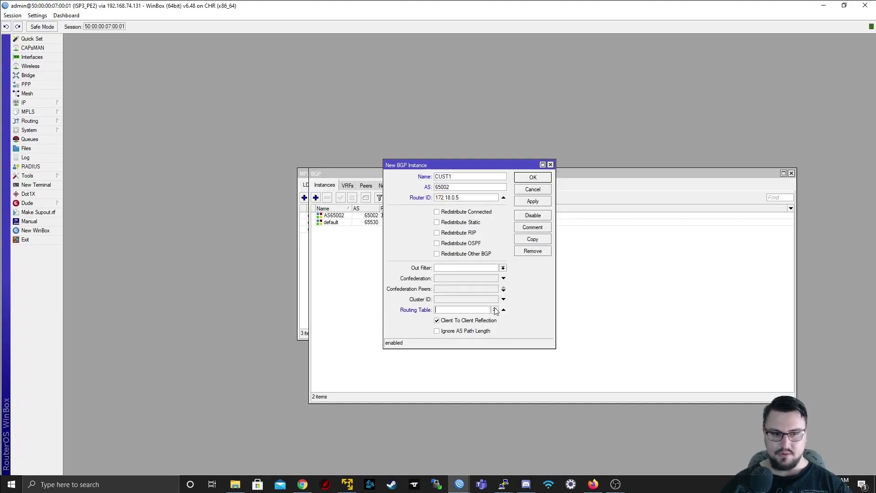
left_click(496, 311)
left_click(475, 328)
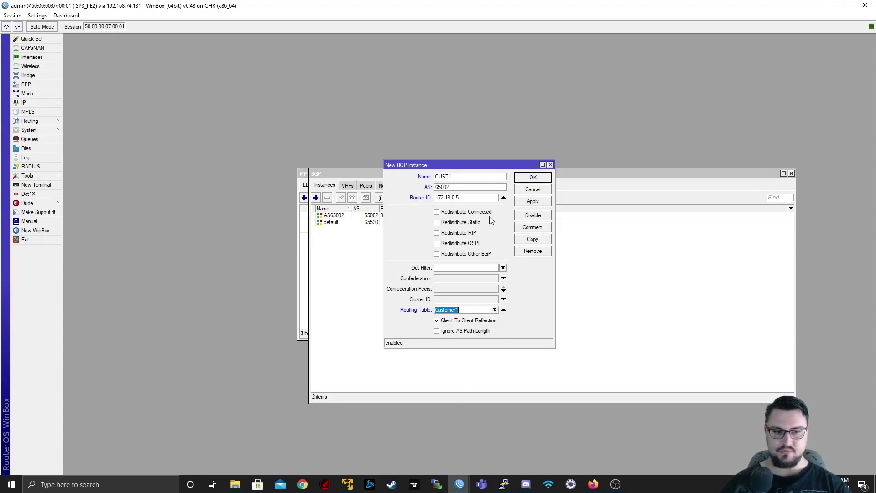
left_click(524, 203)
left_click(529, 181)
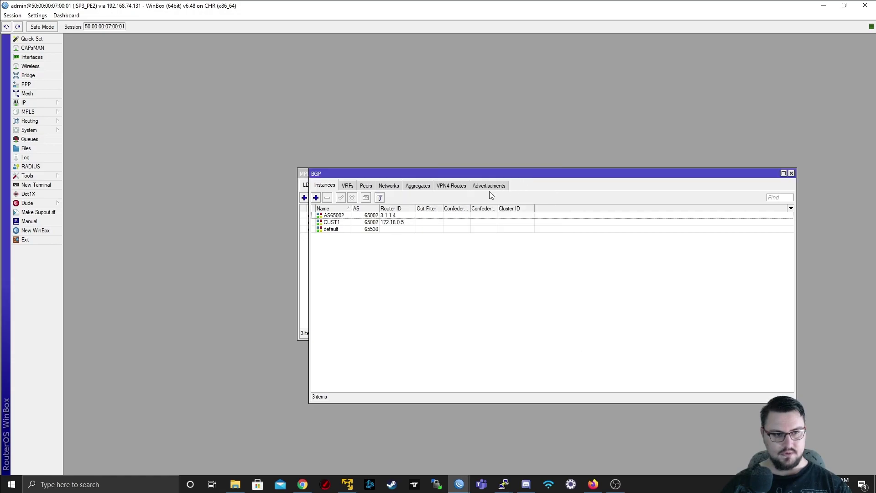
Step: Add a new BGP peer named PEER_TO_CUST1_BRANCH on instance CUST1
left_click(370, 189)
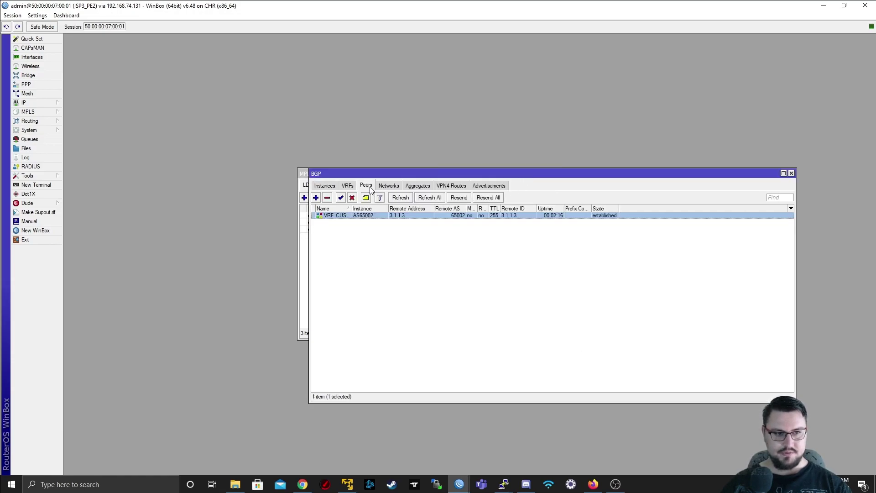
left_click(315, 197)
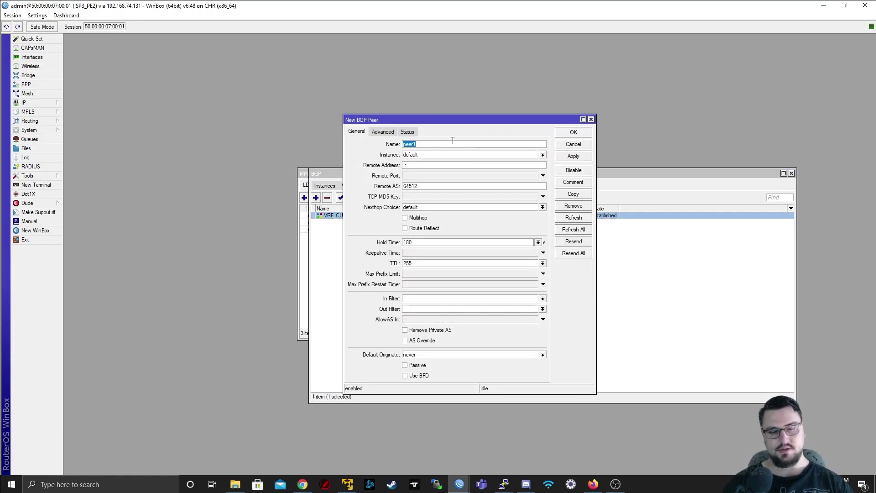
type("PEER_TO_")
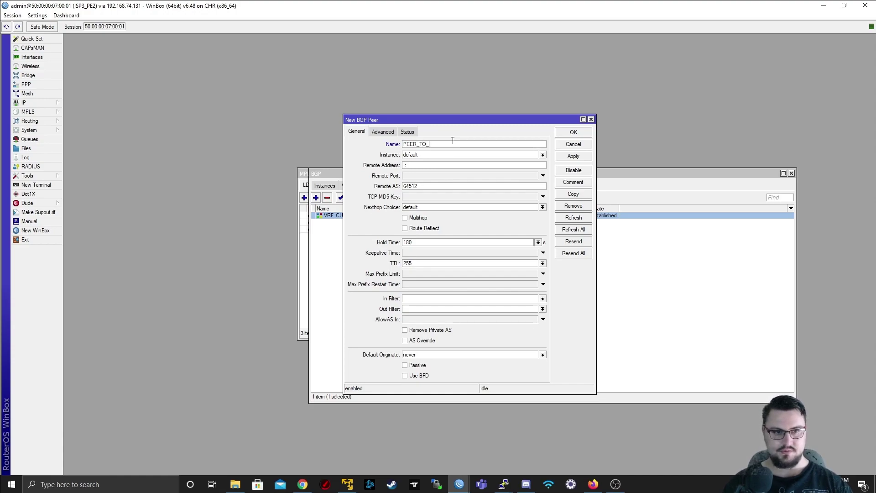
type("CUST1_BRANCH")
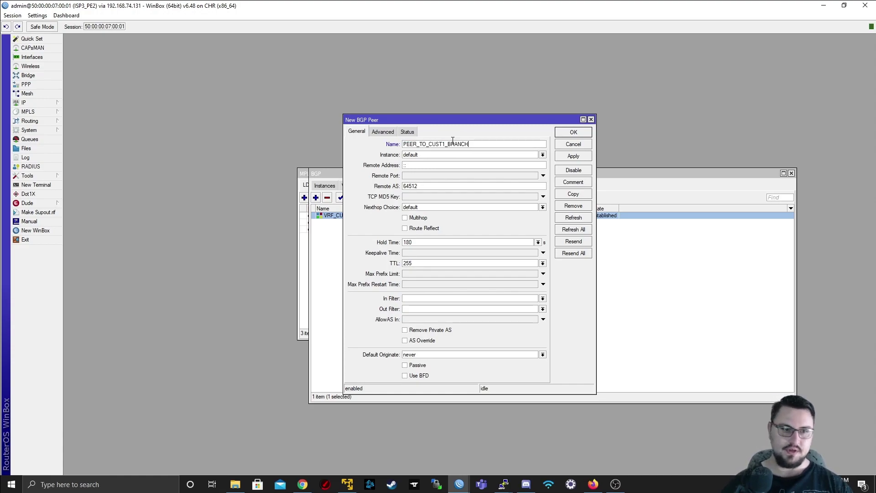
left_click(448, 154)
left_click(422, 165)
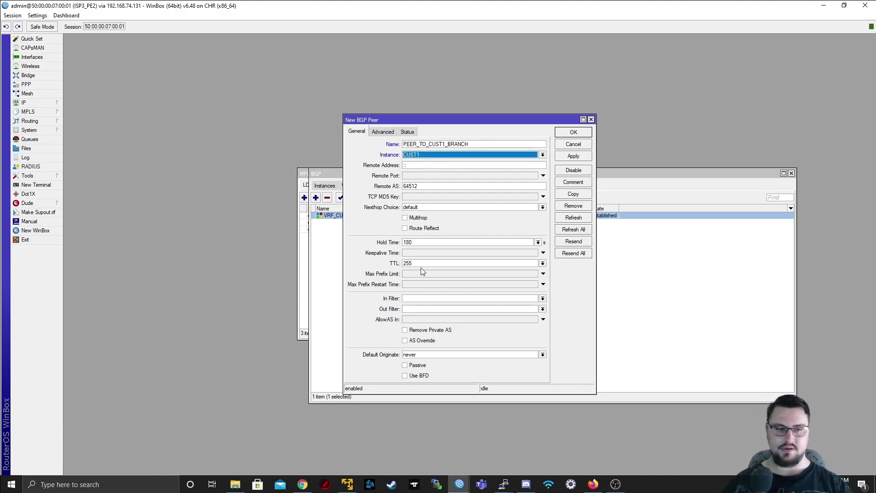
Step: Set the peer's remote address to 172.18.0.6 and remote AS to 100
left_click(403, 164)
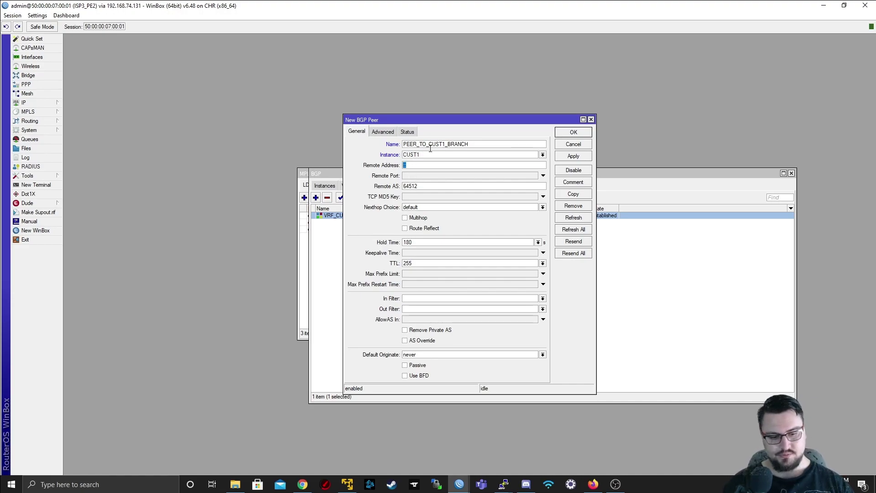
type("172.18")
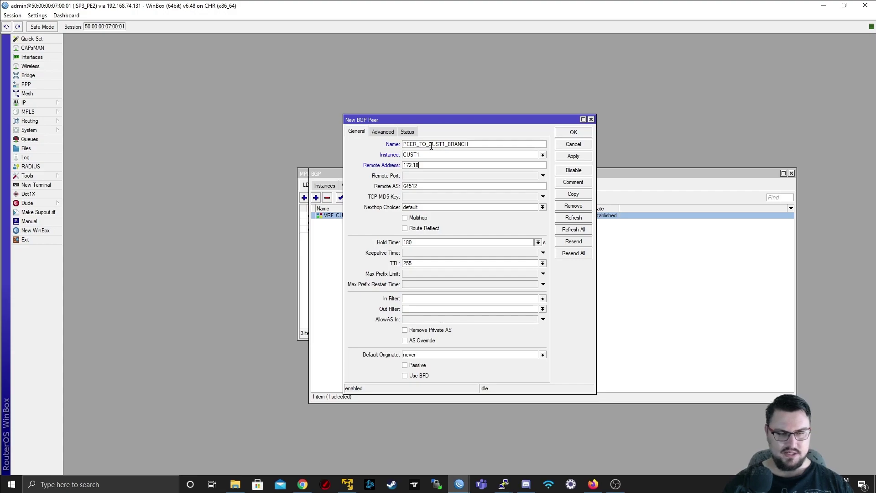
left_click_drag(416, 120, 613, 123)
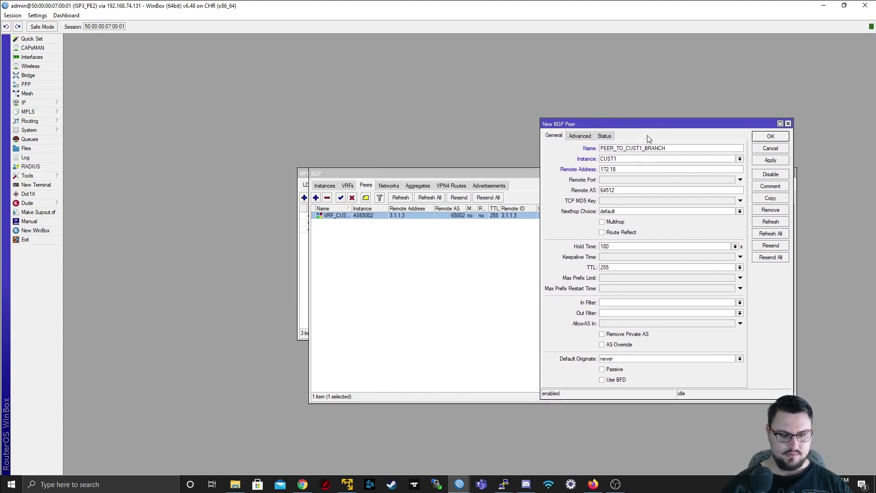
type("0.6")
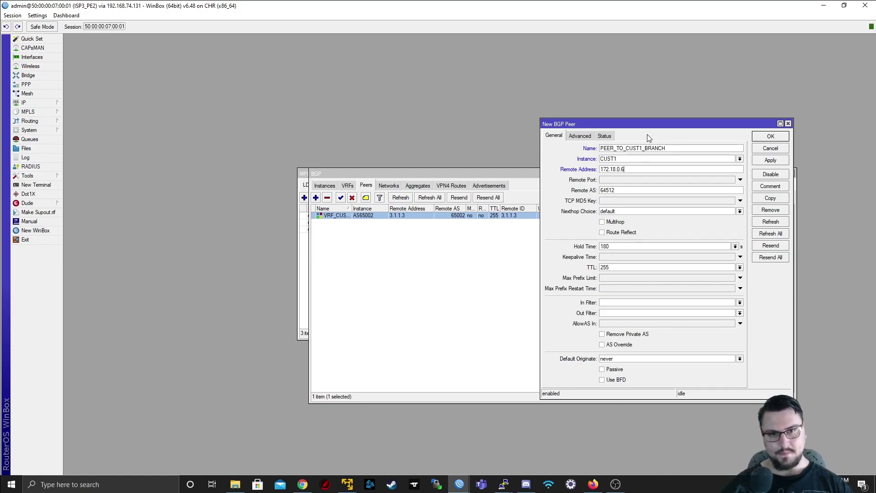
double_click(623, 191)
type("100")
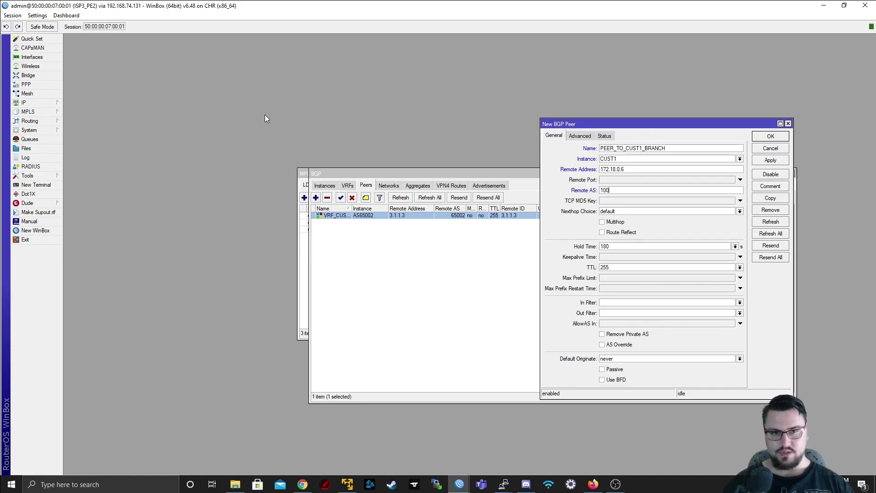
key("super+Down")
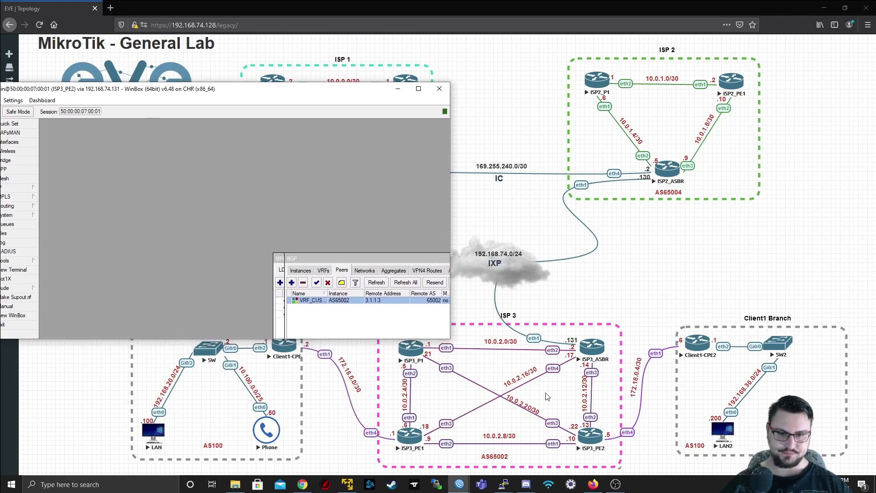
left_click(418, 88)
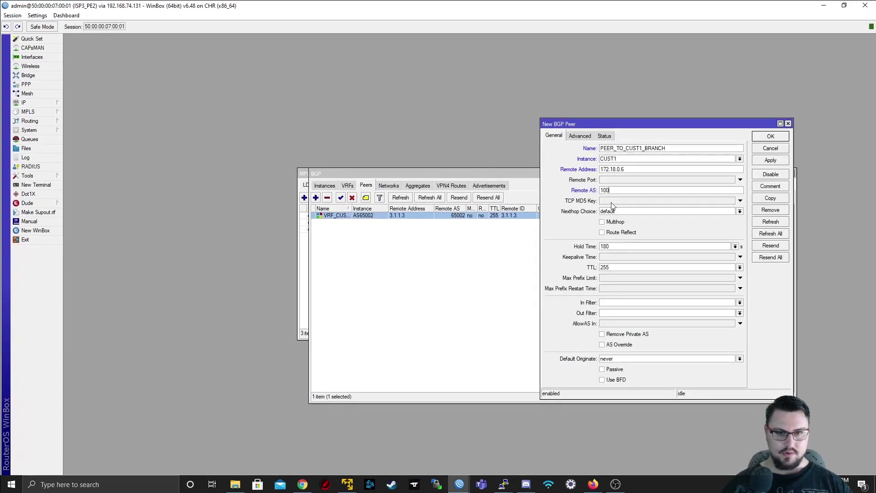
Step: Set Default Originate to always, review the Status and Advanced tabs, and apply the peer
left_click(656, 359)
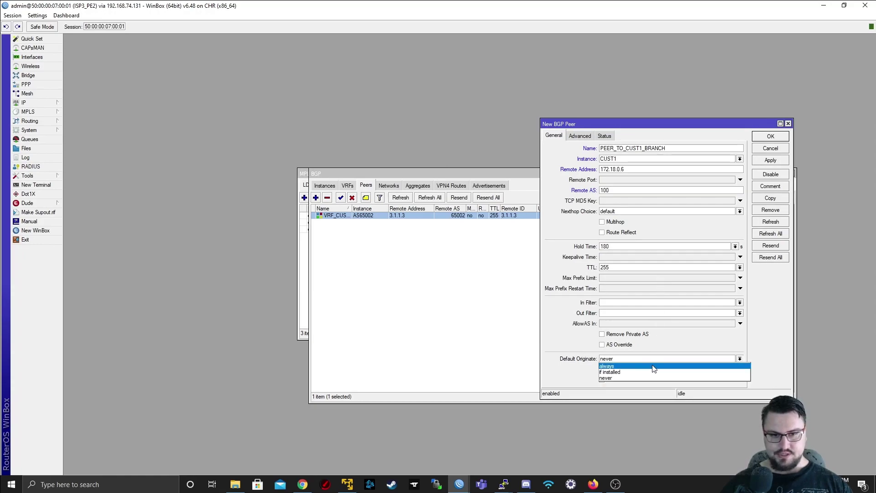
left_click(653, 369)
left_click(634, 359)
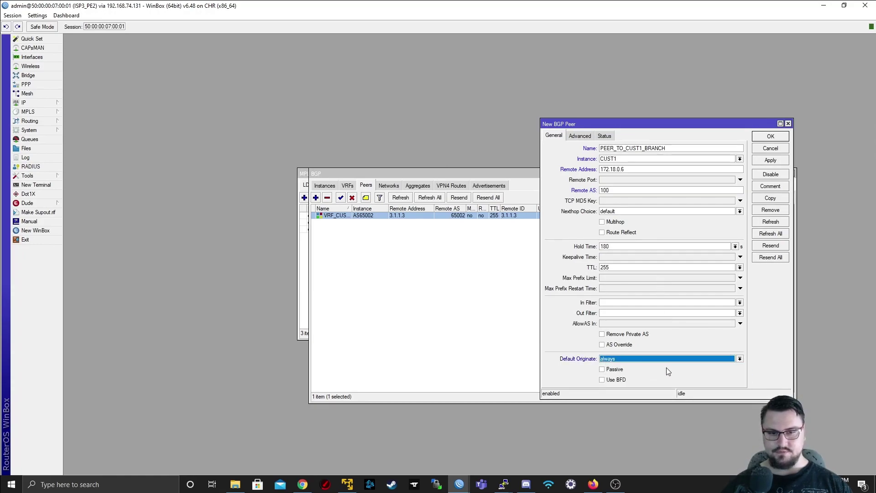
left_click(645, 359)
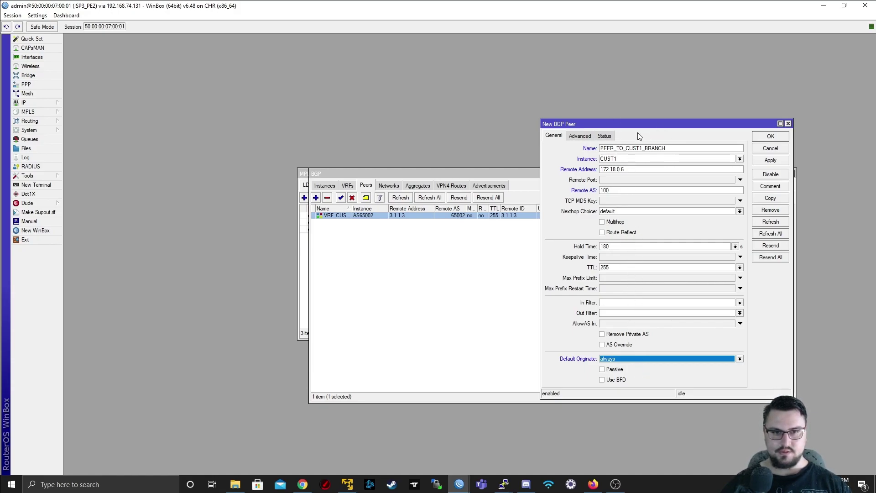
left_click(605, 136)
left_click(579, 134)
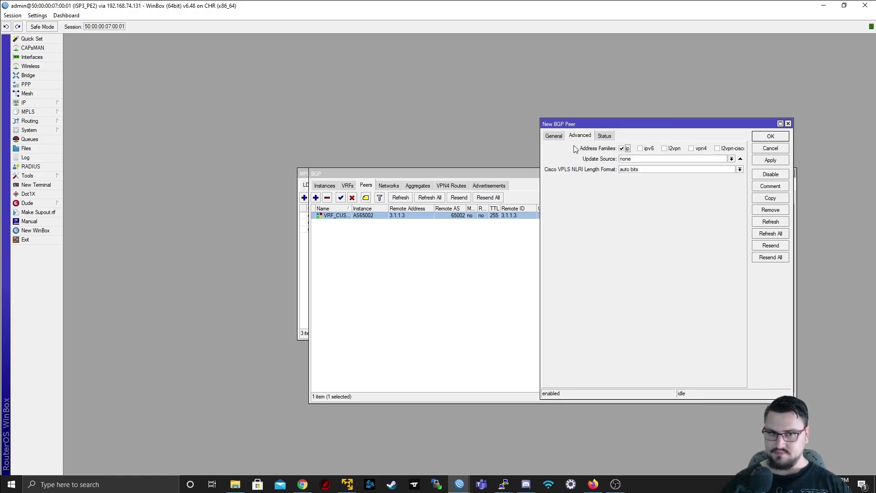
left_click(553, 136)
left_click(758, 160)
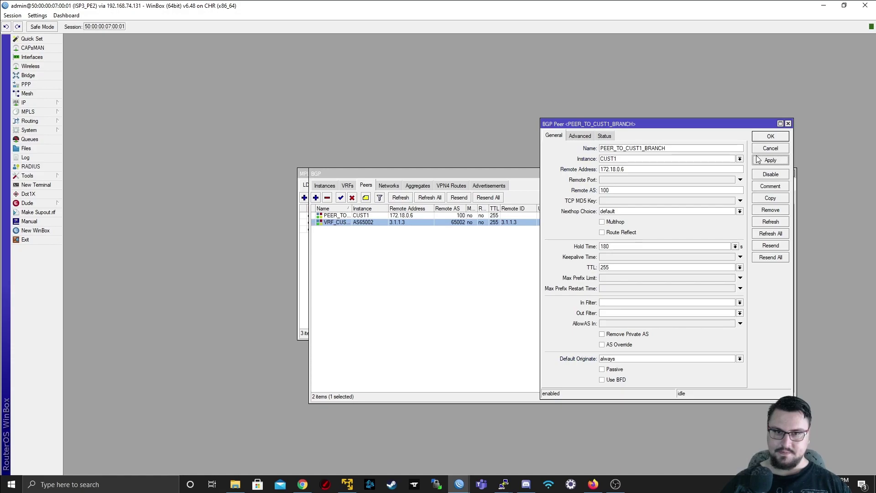
Step: Confirm the branch peer is established and find 192.168.30.0/24 via 172.18.0.6 in VPN4 Routes
left_click(770, 136)
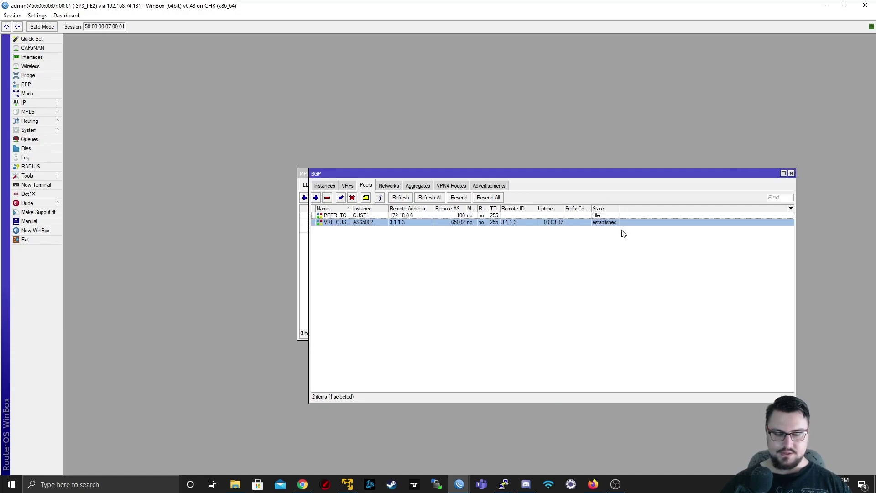
left_click(568, 213)
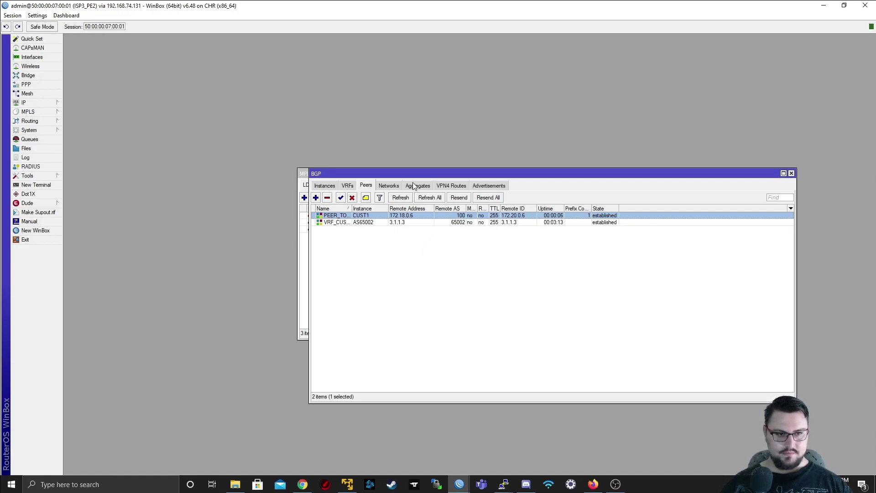
left_click(450, 189)
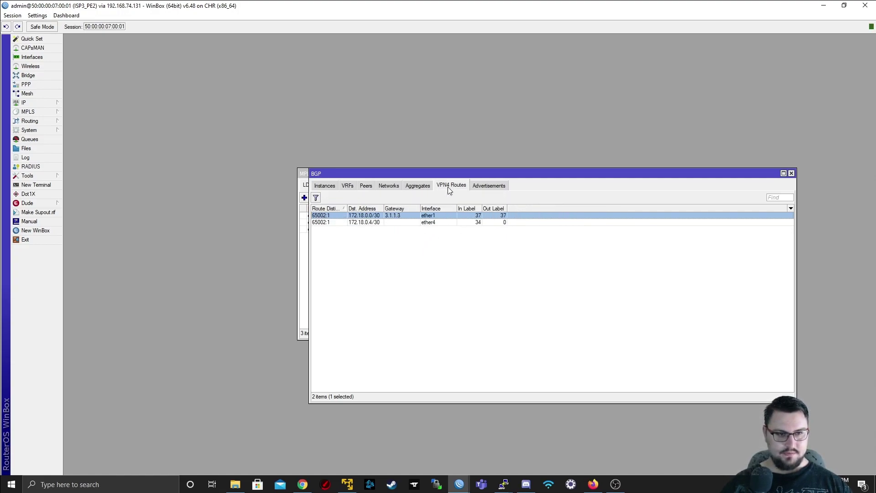
double_click(383, 209)
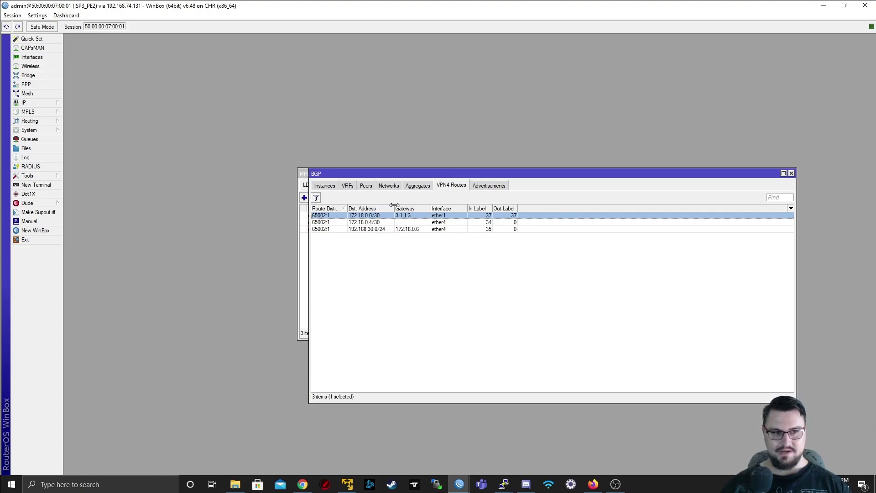
left_click(376, 229)
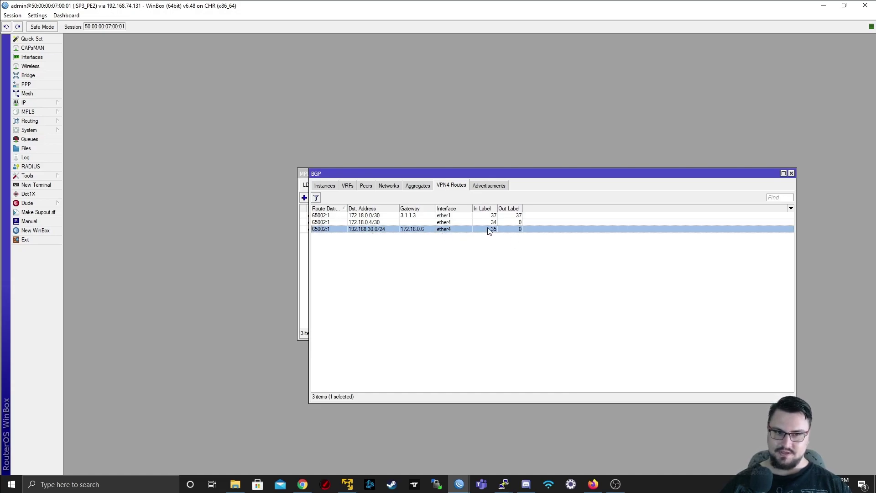
left_click_drag(309, 6, 406, 44)
Step: On ISP3_PE1, run 'routing bgp instance add name=CUST1 as=65002 routing-table=Customer1'
mouse_move(459, 483)
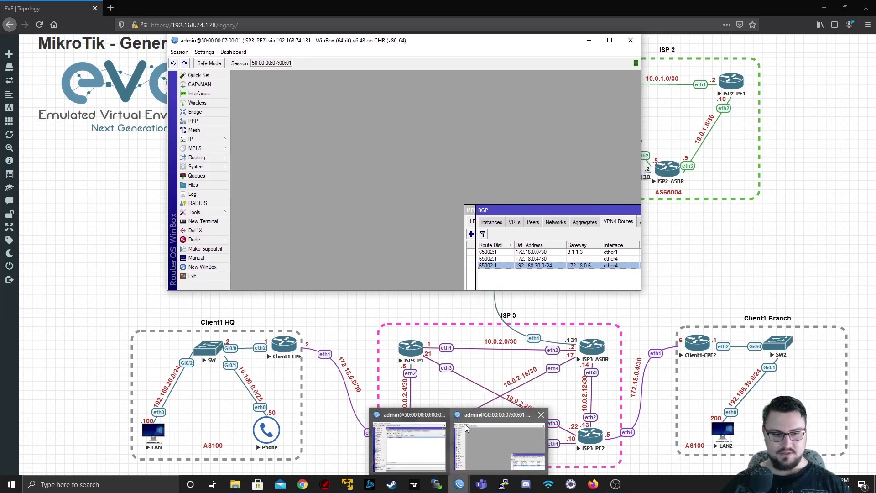
mouse_move(504, 484)
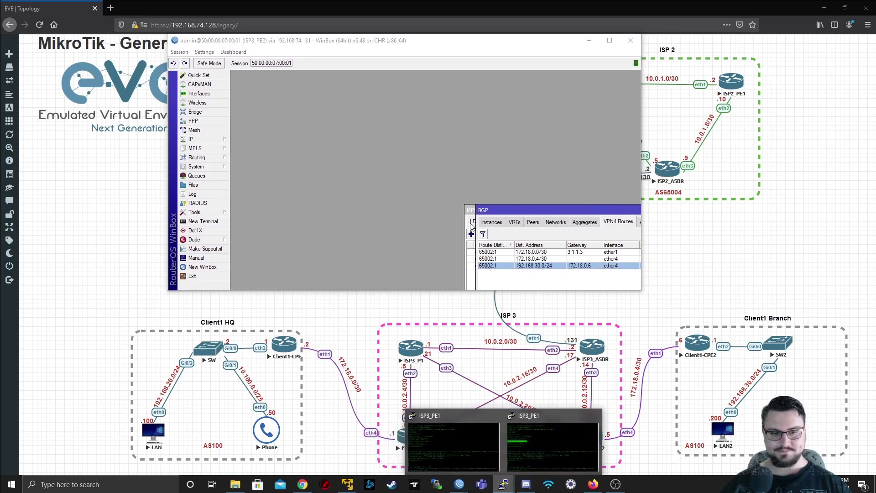
left_click(465, 420)
key("Return")
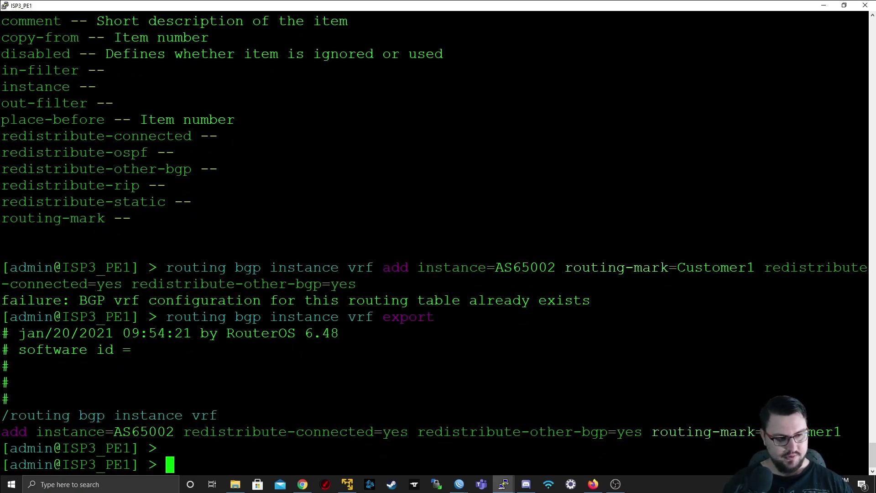
type("routing ")
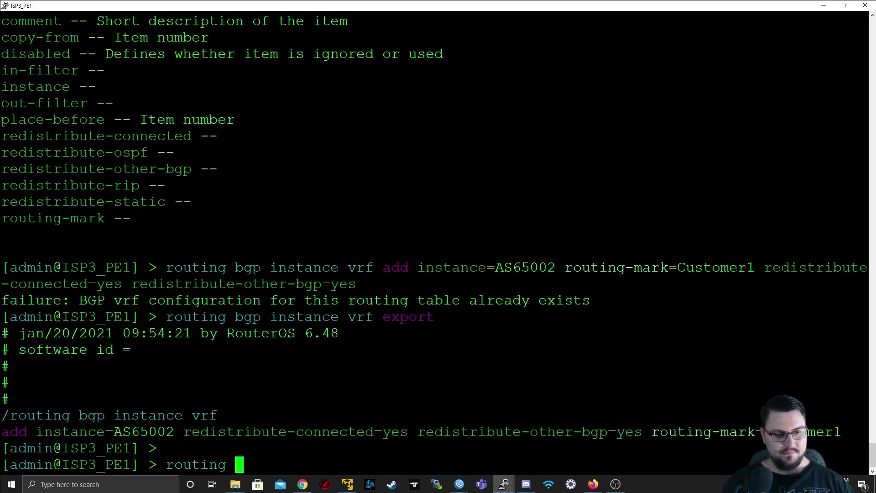
type("bgp instance add")
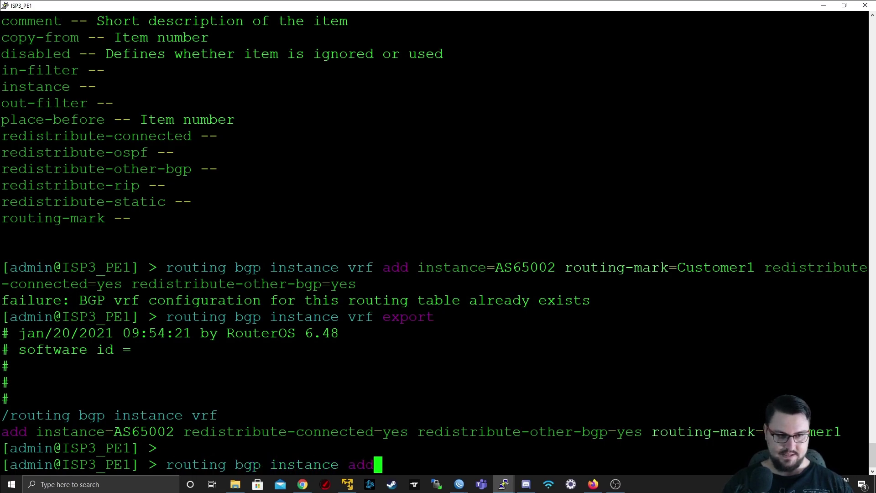
type(" name=CUST1")
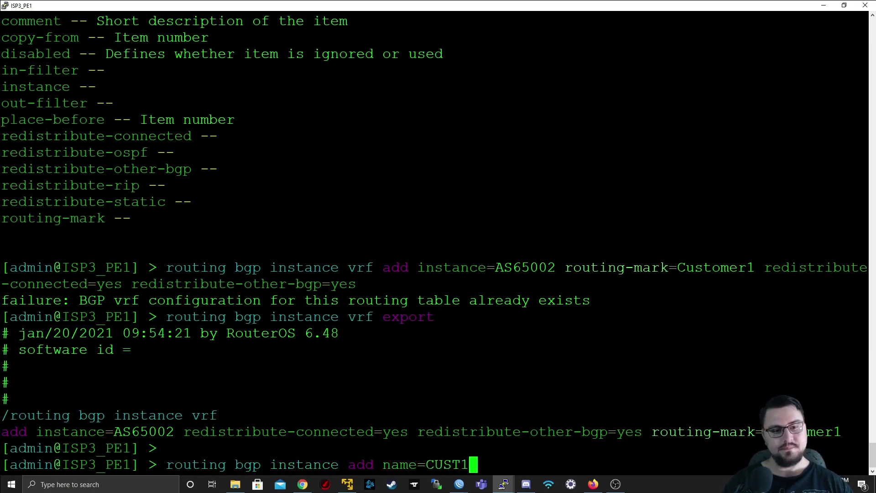
type(" as=65002 ")
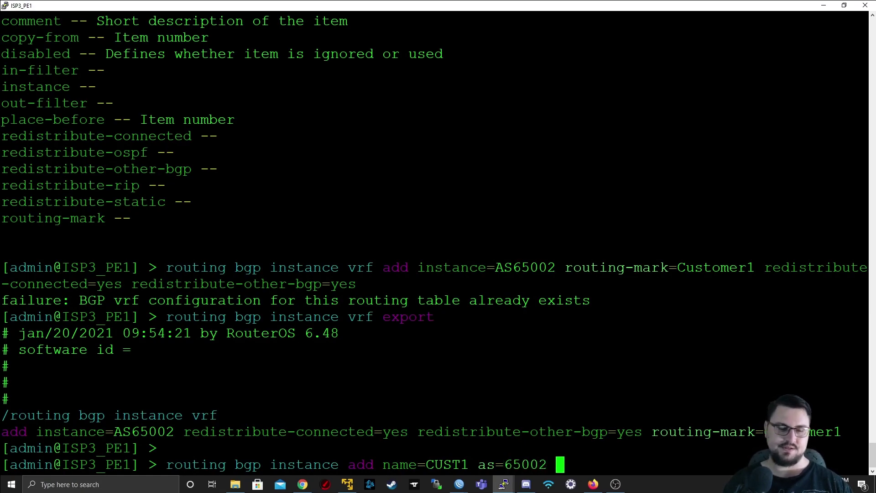
type("rout")
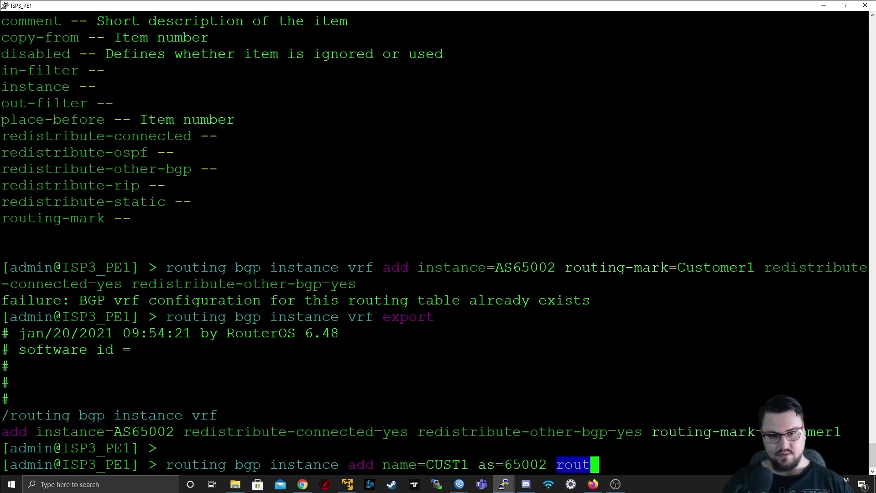
type("i")
key("Tab")
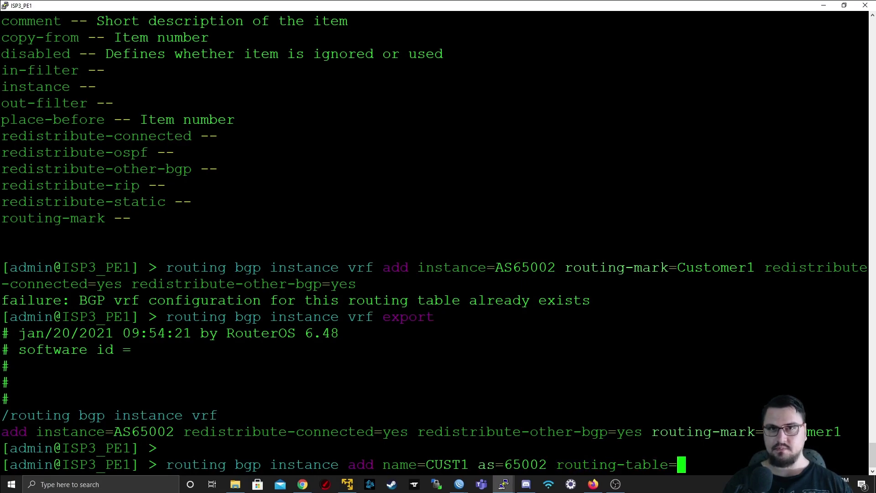
type("CUs")
key("BackSpace")
key("BackSpace")
key("Tab")
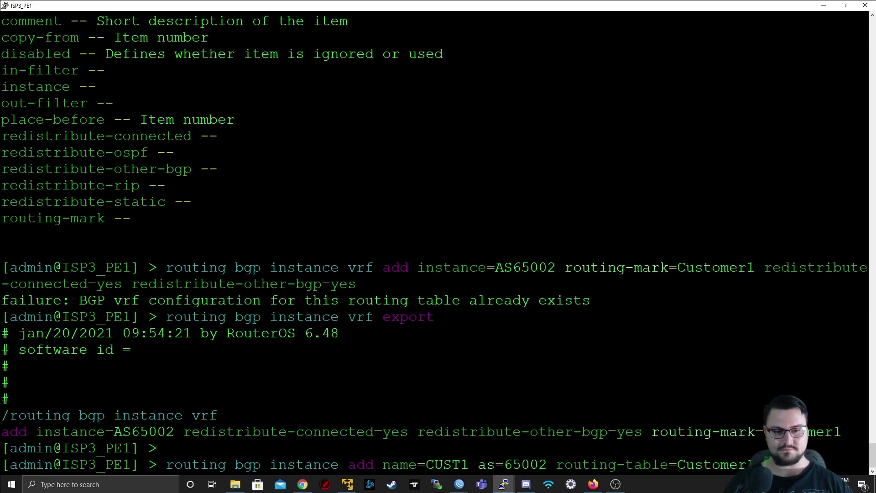
key("Return")
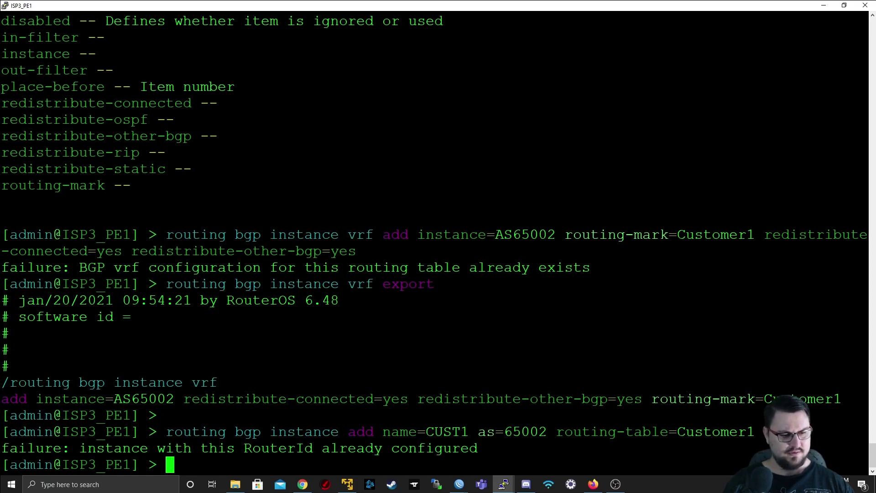
Step: List the BGP instances, then rerun the CUST1 instance add with router-id=172.18.0.1
type("routing bgp instance ")
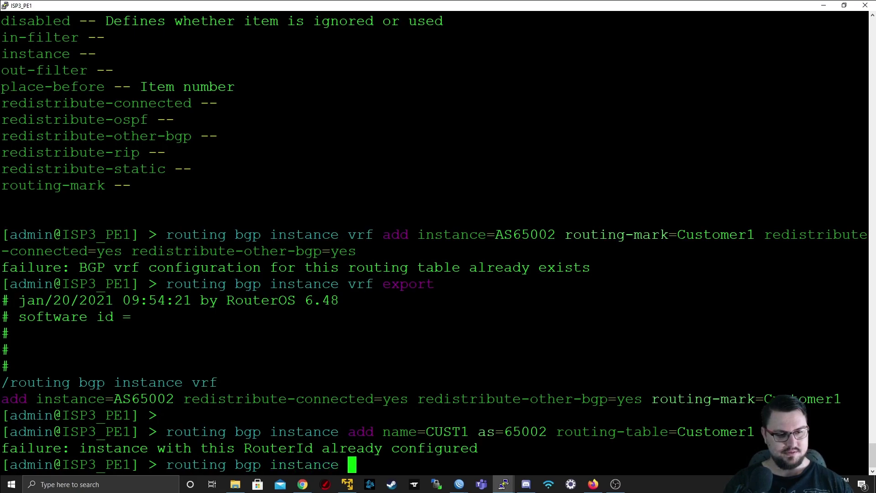
type("print")
key("Return")
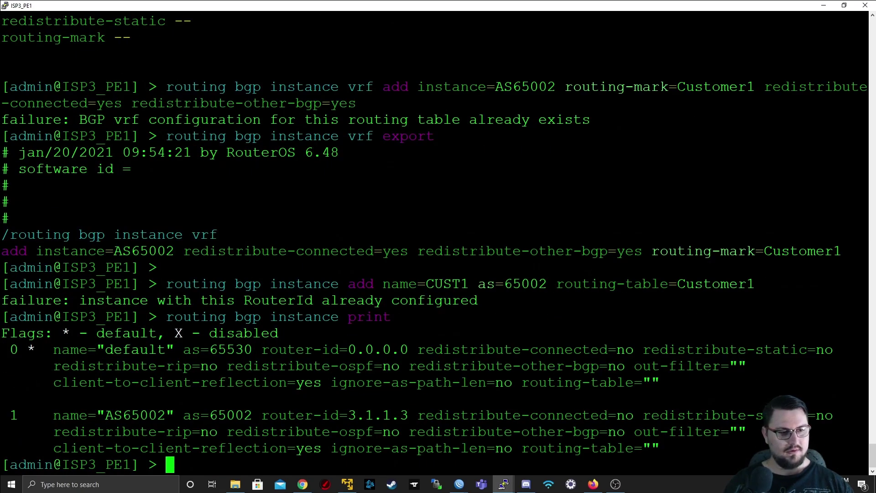
key("Up")
key("Up")
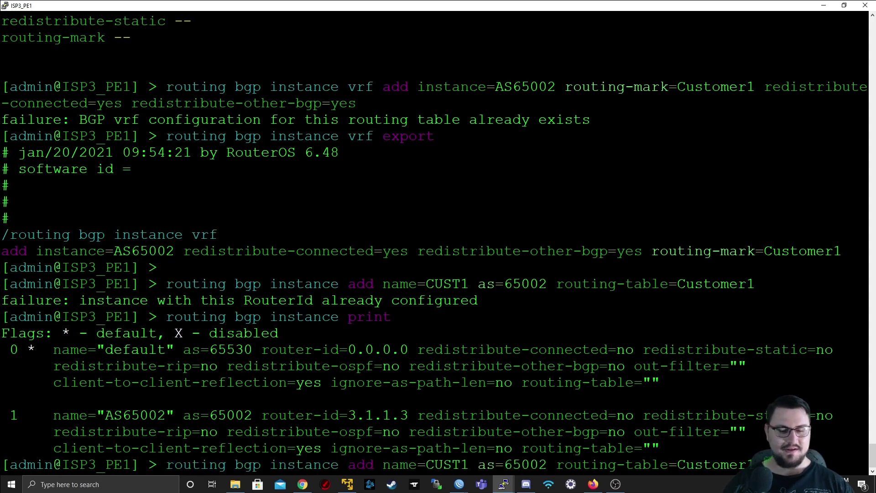
key("Left")
key("Left")
key("Left")
key("Left")
key("Left")
key("Left")
key("Left")
key("Left")
key("Left")
key("Left")
key("Left")
key("Left")
key("Left")
key("Left")
key("Left")
key("Left")
key("Left")
key("Left")
key("Left")
key("Left")
type("roter")
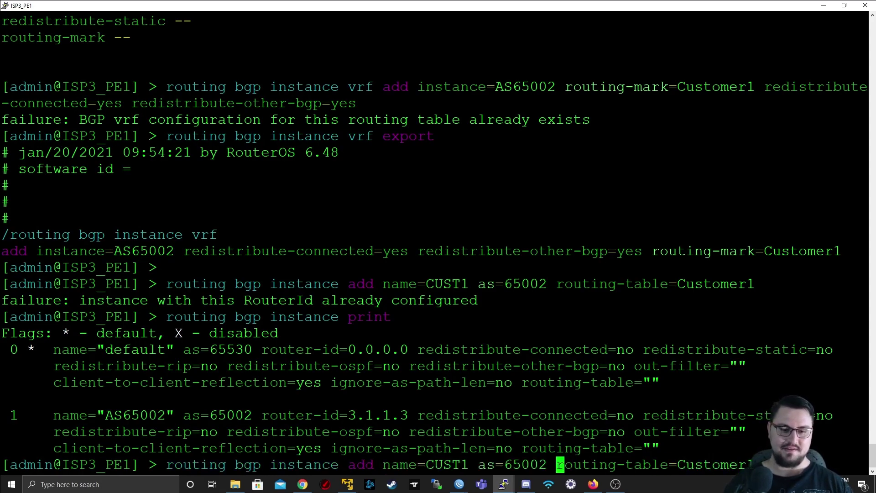
key("BackSpace")
key("BackSpace")
key("BackSpace")
key("BackSpace")
type("outer-id--rout")
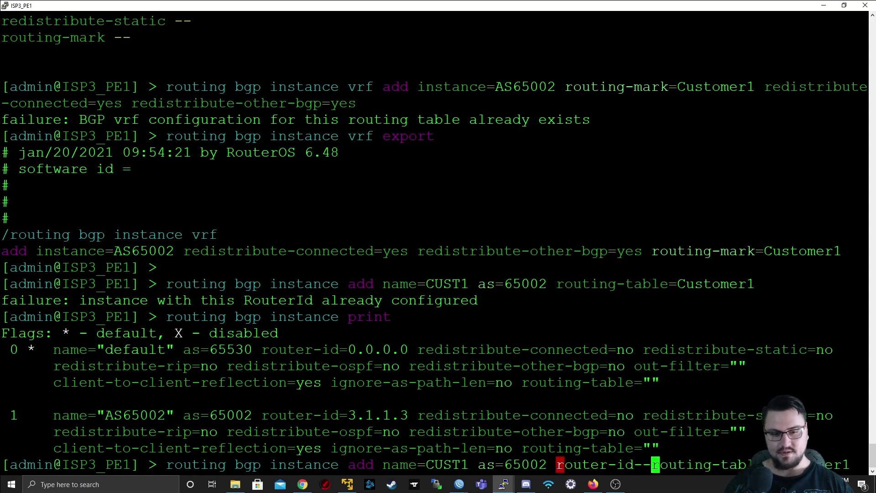
key("BackSpace")
key("Left")
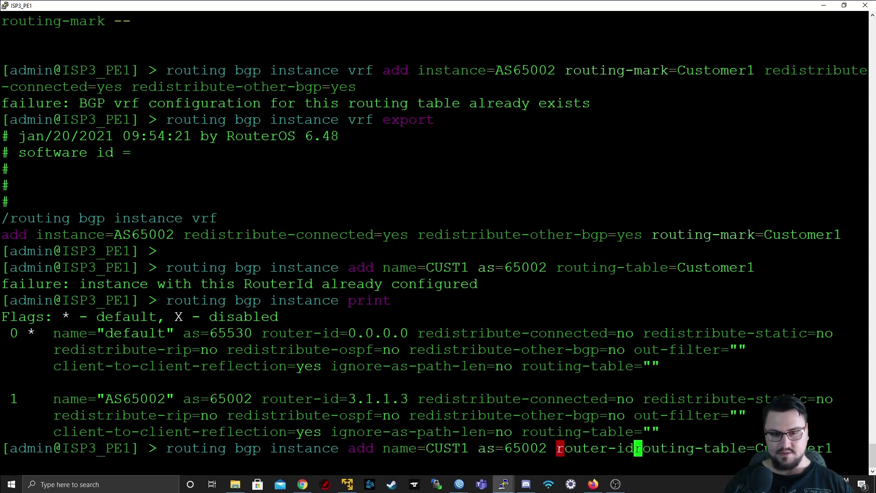
type("=")
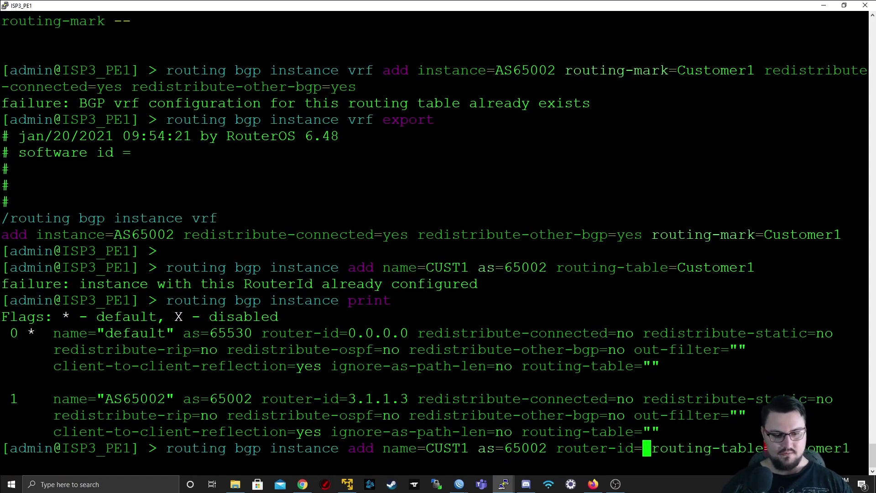
type("172.18.")
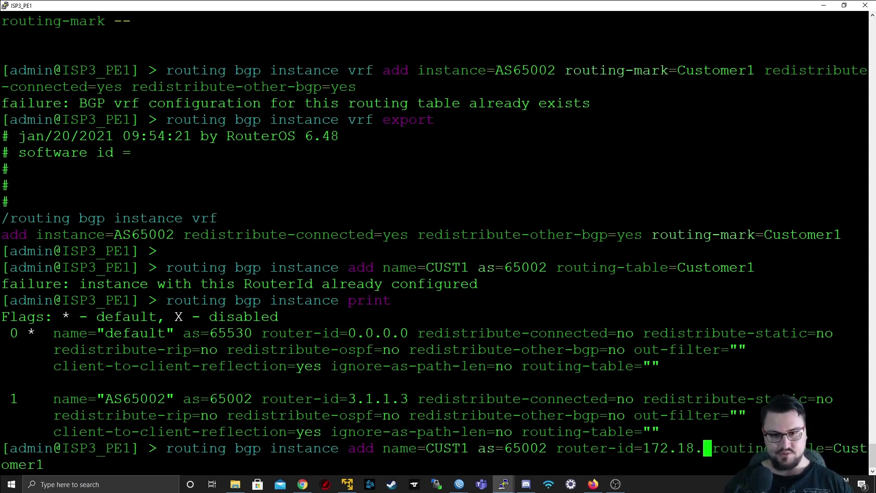
type("0.")
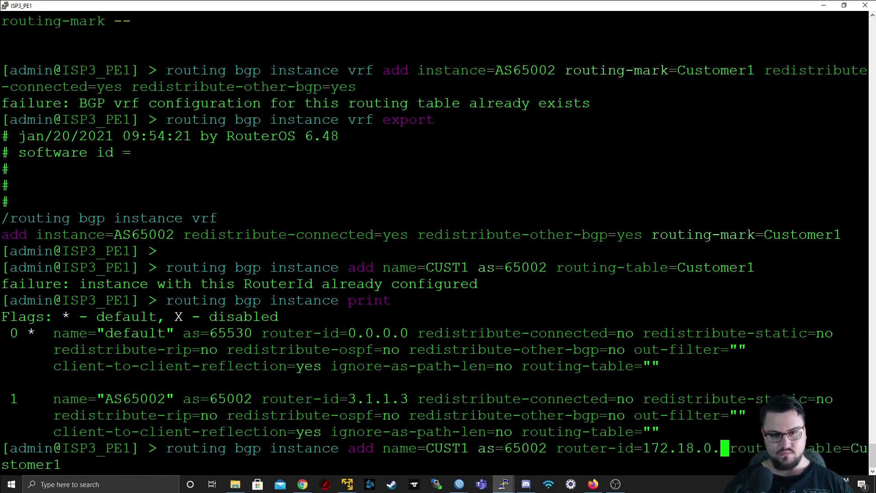
type("1")
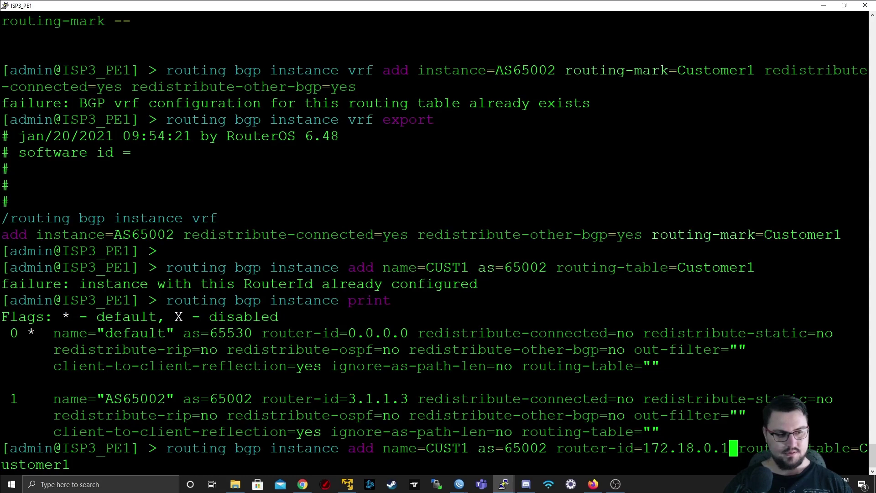
key("Return")
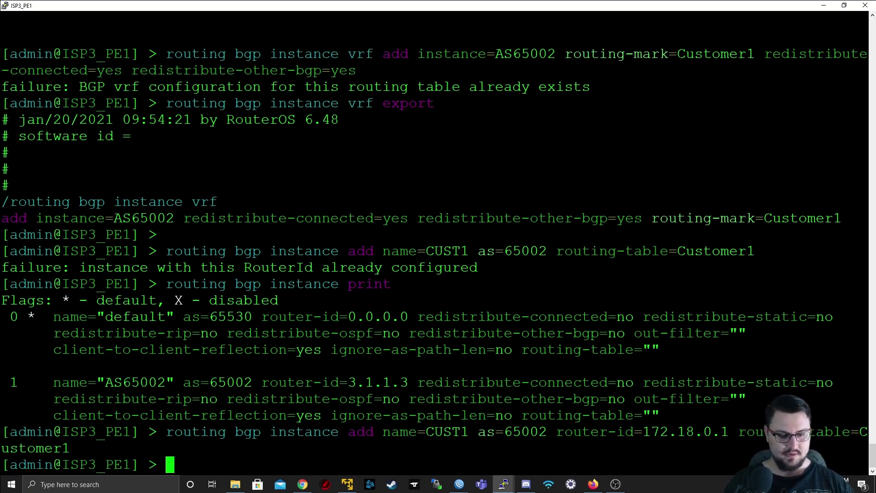
Step: Enter a BGP peer add for PEER_TO_CUST1_HQ with remote-as=100, remote-address=172.18.0.2, instance=CUST1
type("ip route")
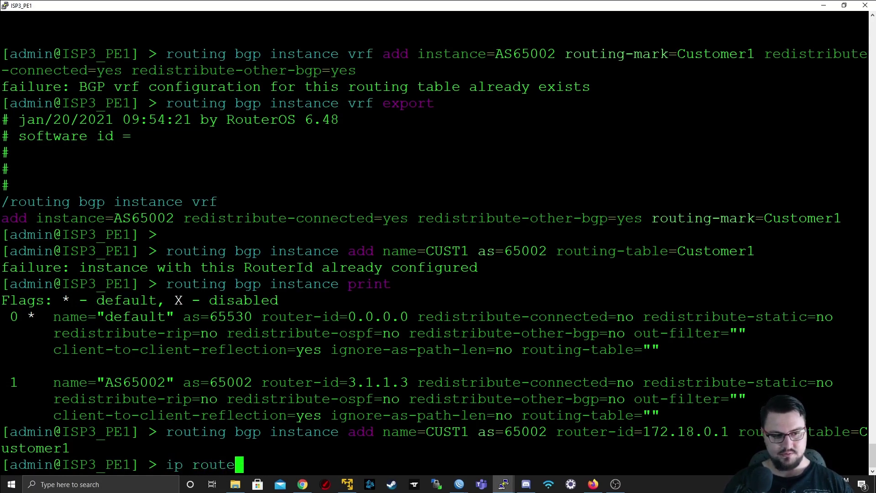
key("BackSpace")
key("BackSpace")
key("BackSpace")
key("BackSpace")
key("BackSpace")
key("BackSpace")
key("BackSpace")
key("BackSpace")
type("routing")
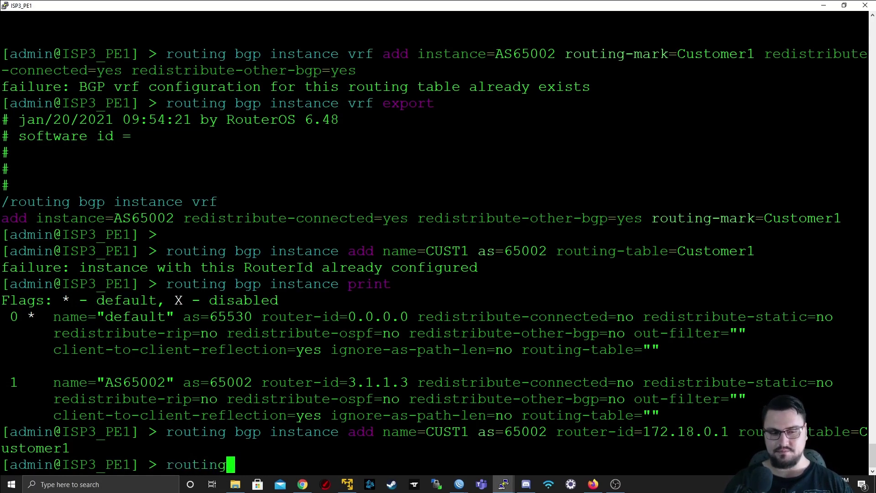
type(" bgp peer add ")
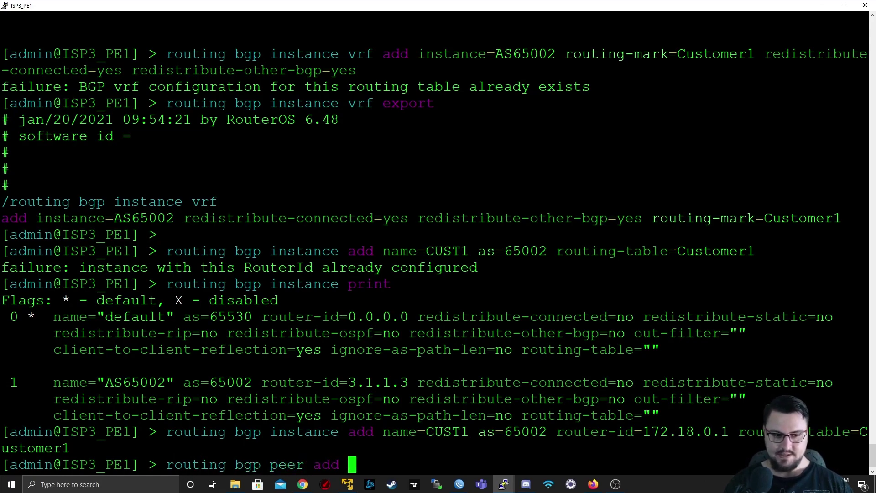
type("name=")
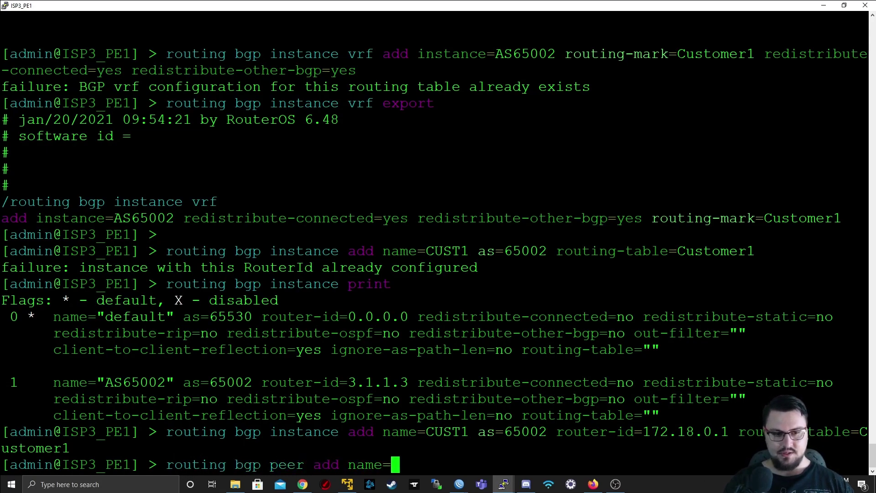
type("PEER_TO_CU")
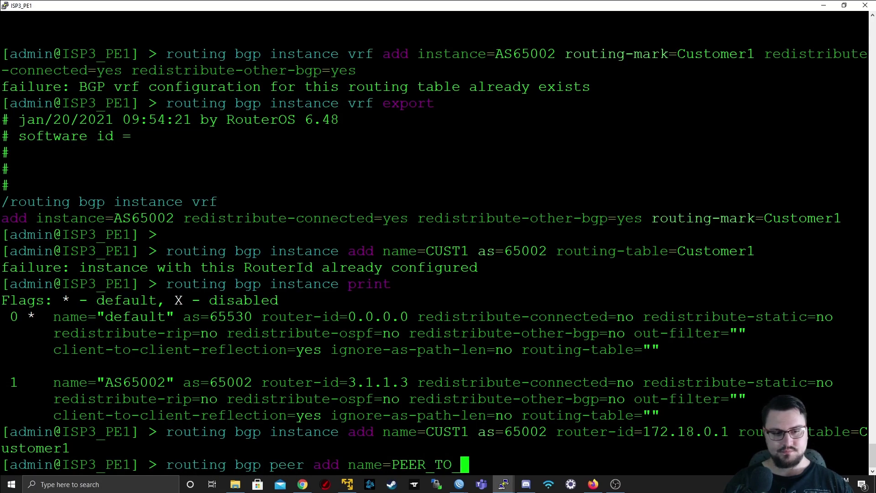
type("_HQ ")
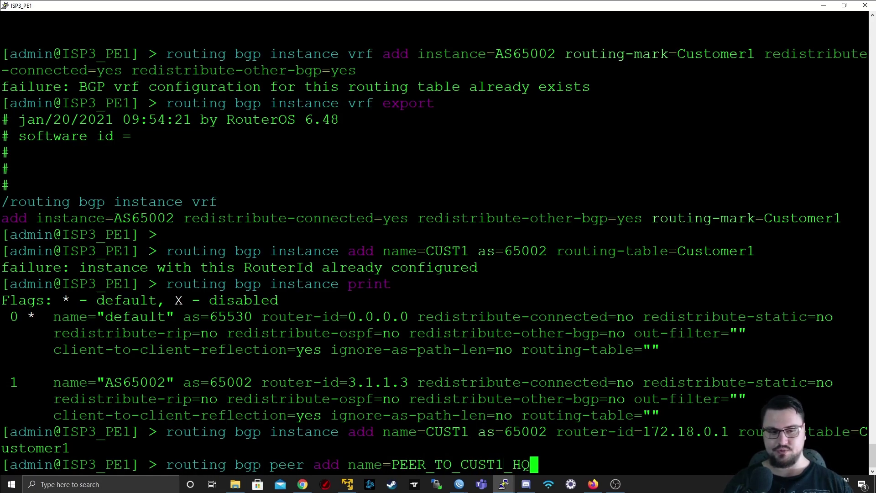
type("as-override=")
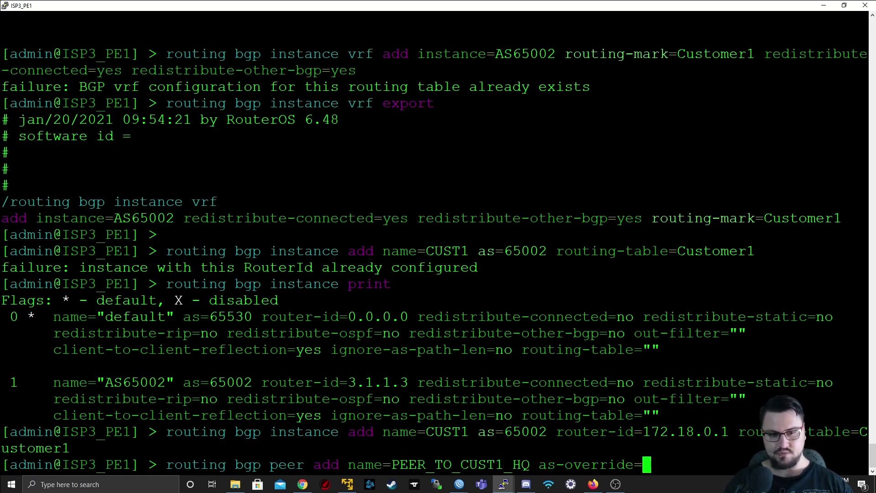
key("BackSpace")
key("BackSpace")
key("BackSpace")
key("BackSpace")
key("BackSpace")
key("BackSpace")
key("BackSpace")
key("BackSpace")
key("BackSpace")
key("BackSpace")
key("BackSpace")
type("remo")
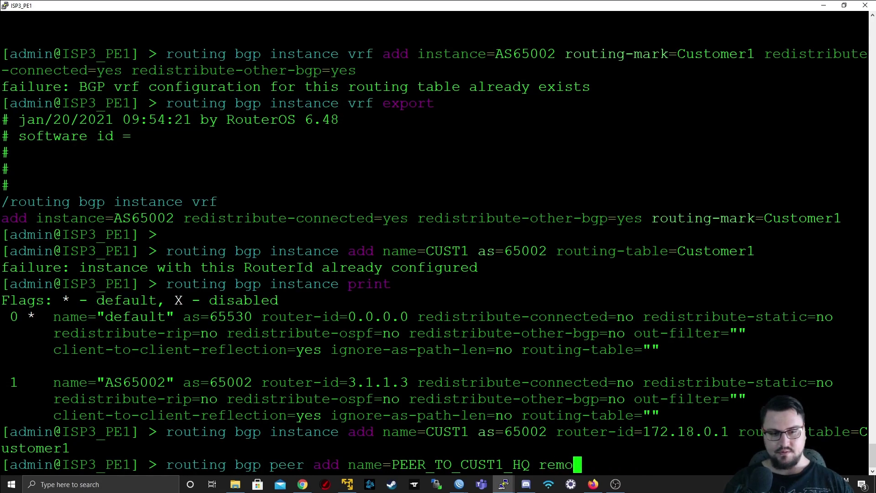
type("te-as=")
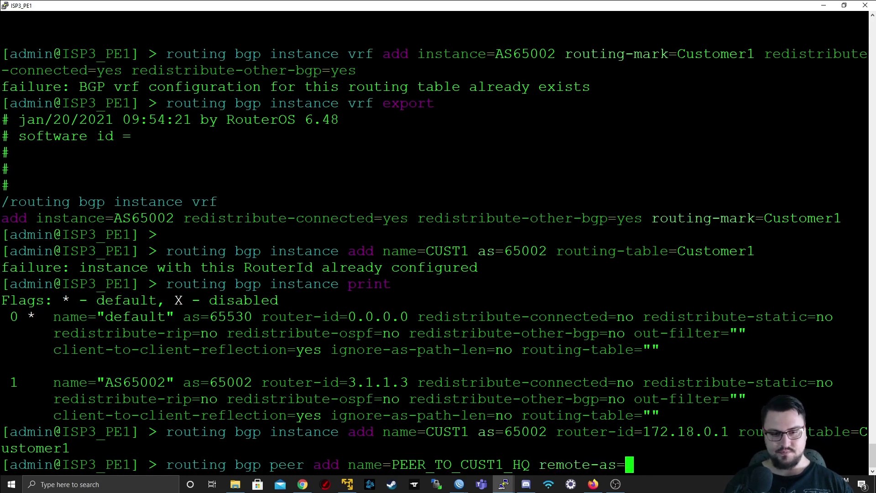
type("100")
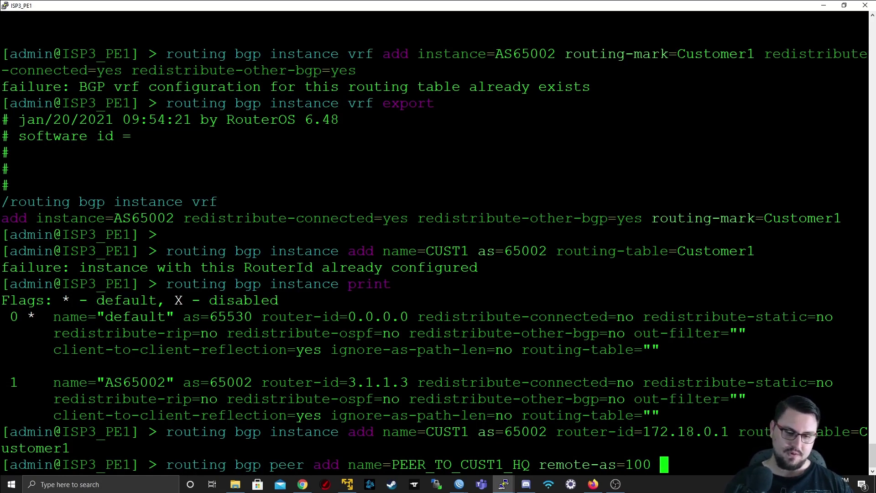
type("remote-addr")
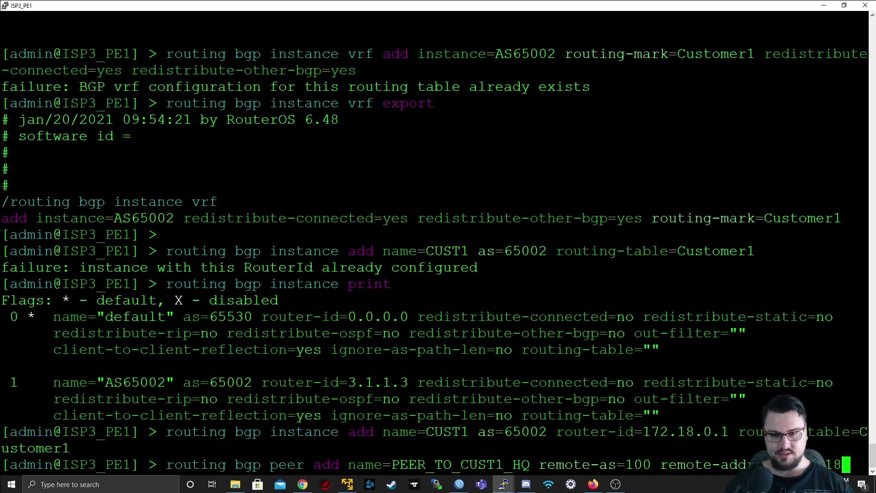
type("ess=172.18.0.2 ")
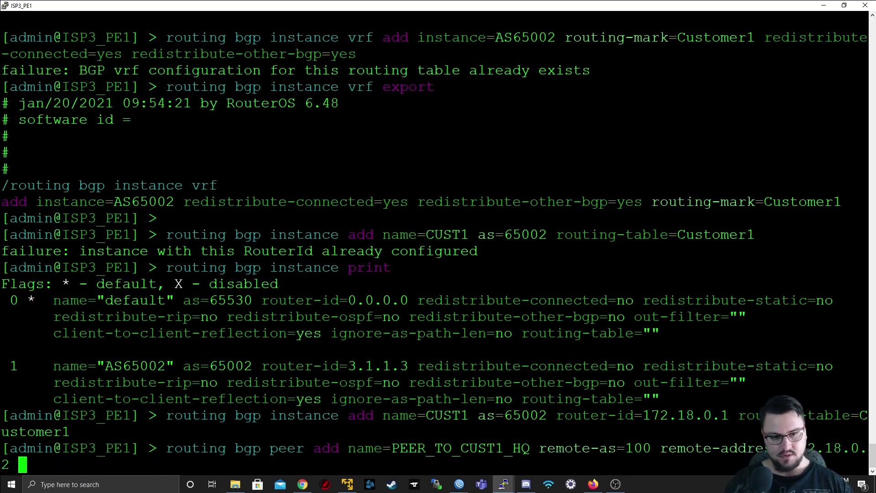
type("instance=")
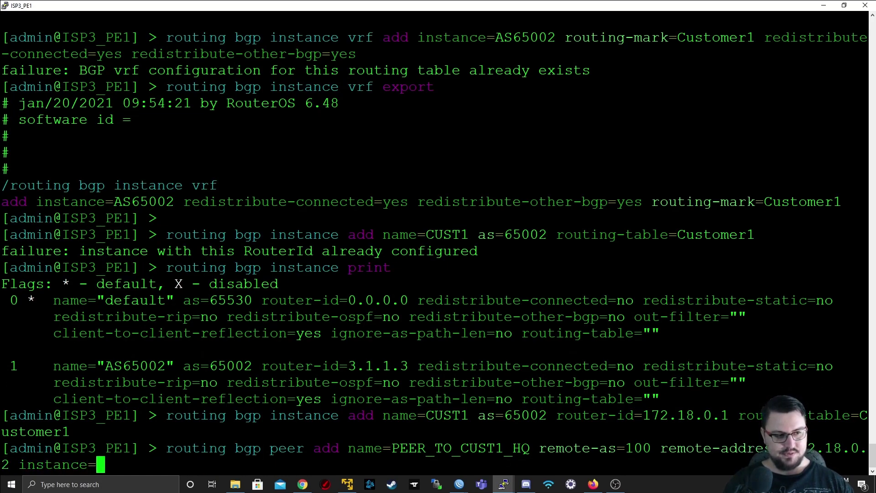
type("Cus")
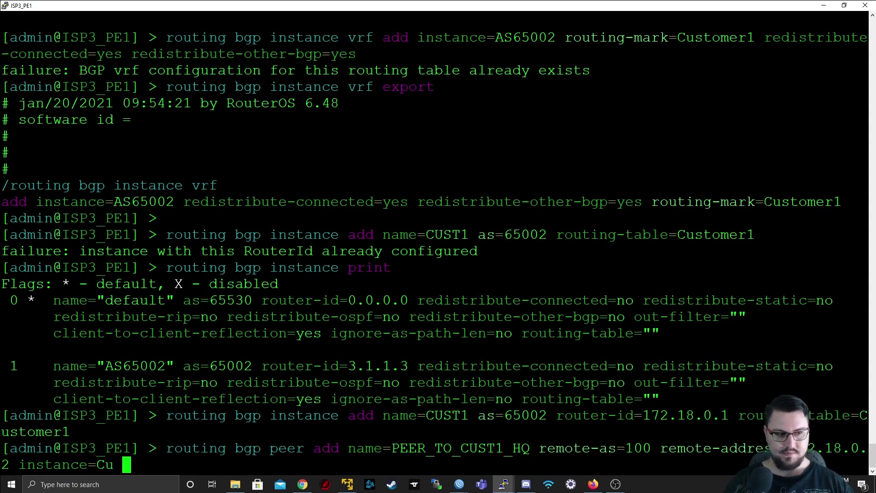
key("BackSpace")
key("BackSpace")
type("UST1")
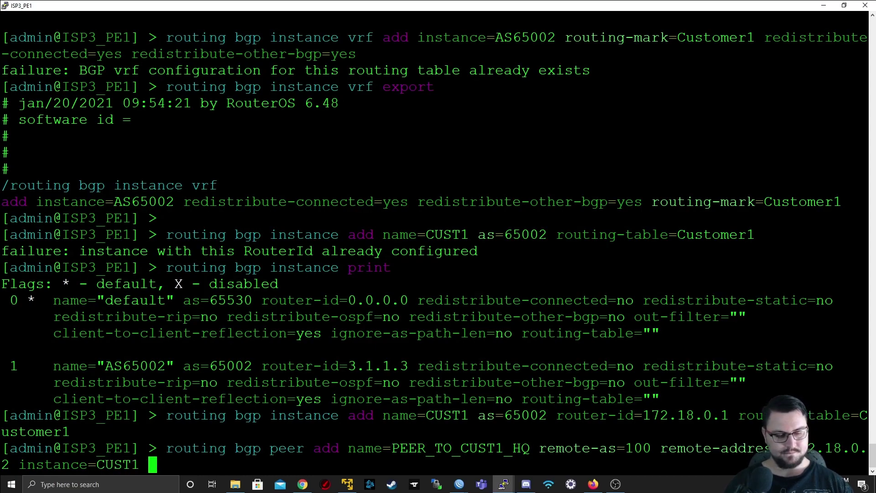
Step: Append default-originate=always to the peer command and run it
key("question")
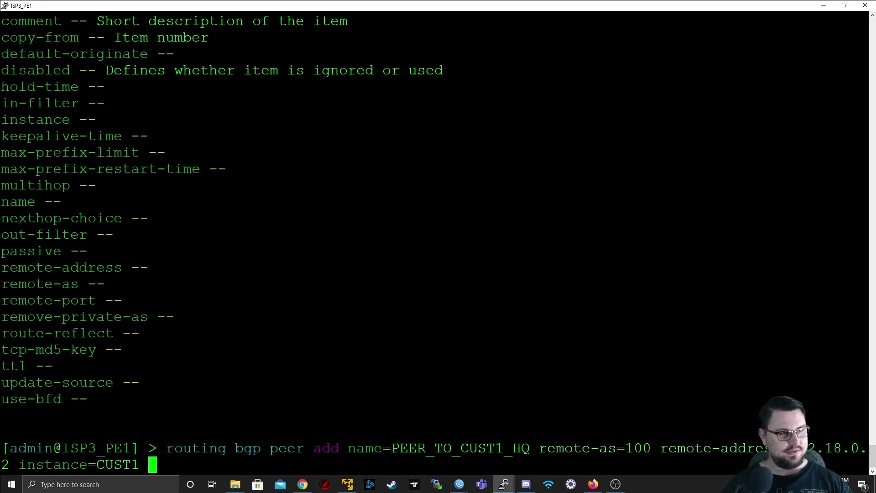
double_click(75, 54)
right_click(75, 53)
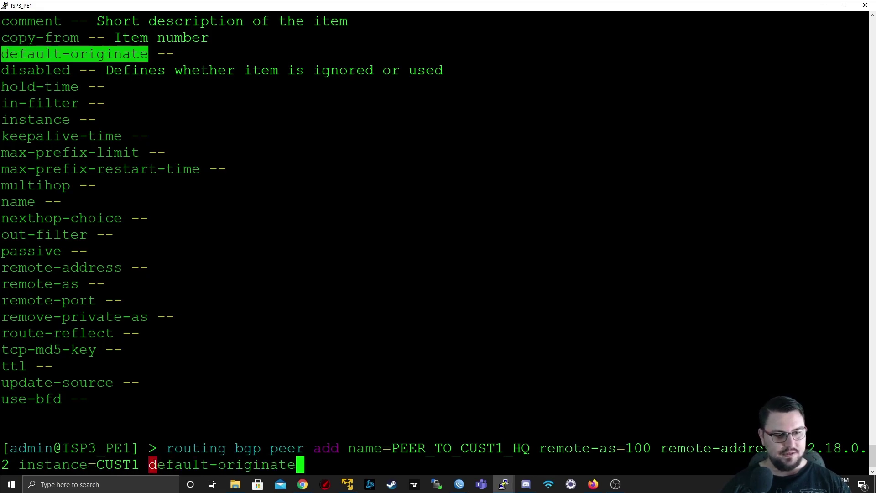
type("=yes")
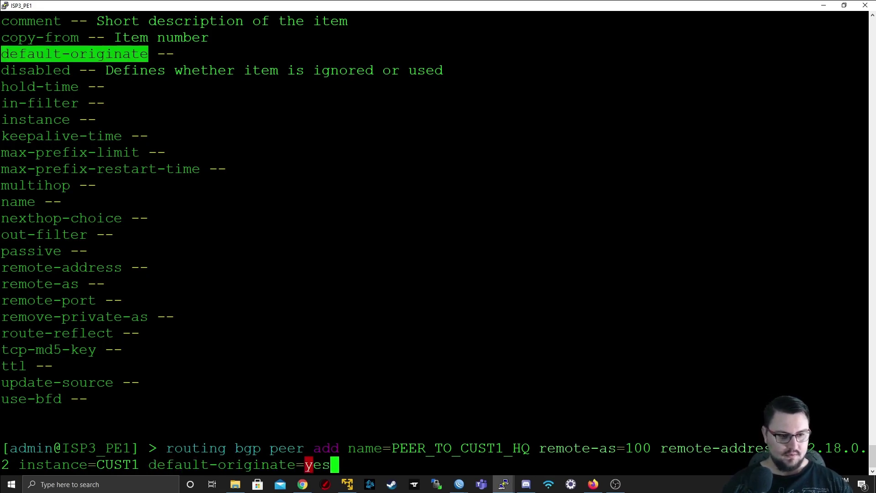
key("BackSpace")
key("BackSpace")
key("BackSpace")
type("al")
key("Tab")
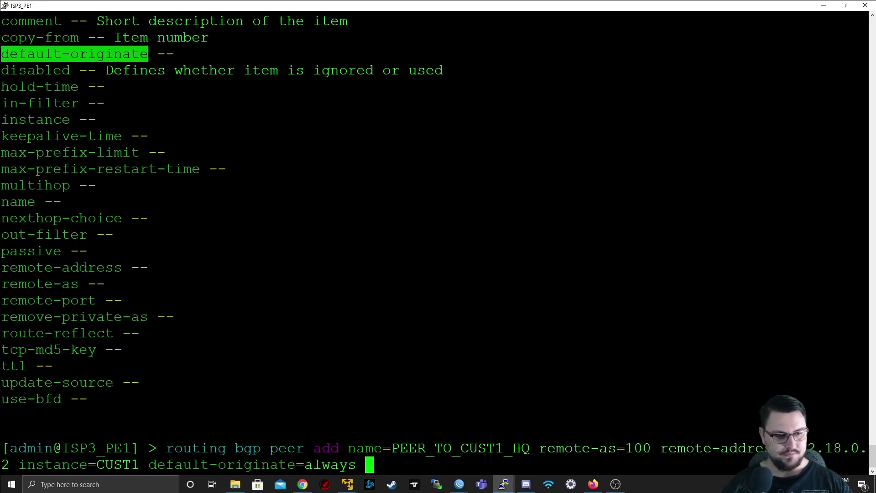
key("Return")
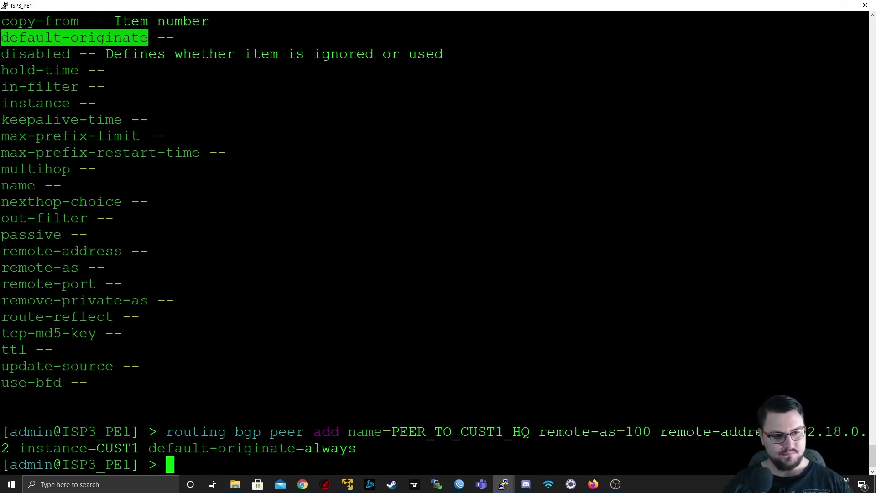
Step: Print the BGP peers to confirm the CUST1 peer is established
type("routing bgp peer ")
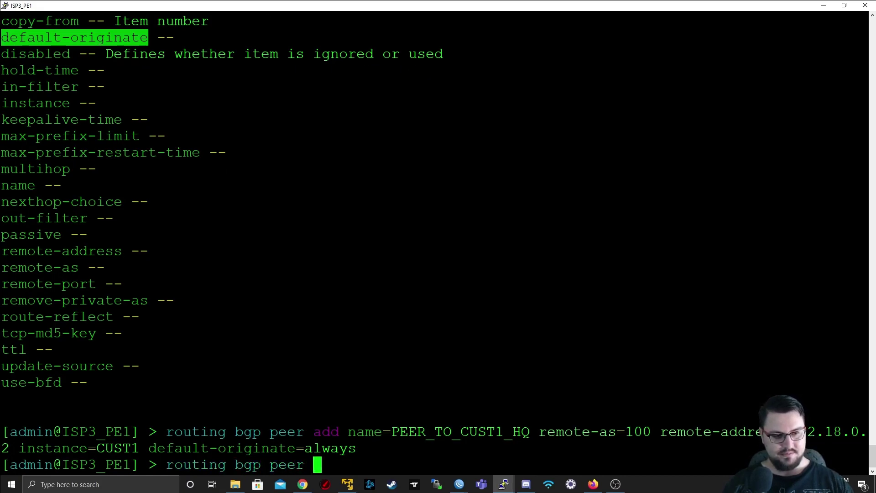
type("print")
key("Return")
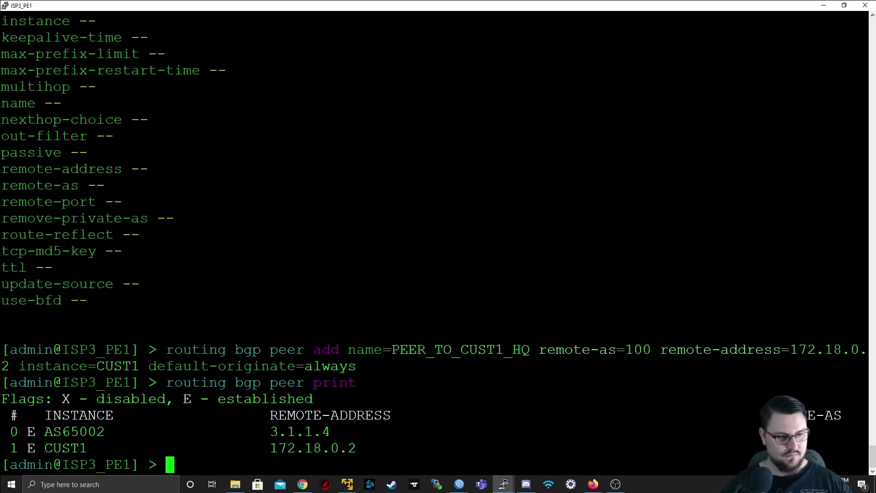
double_click(62, 447)
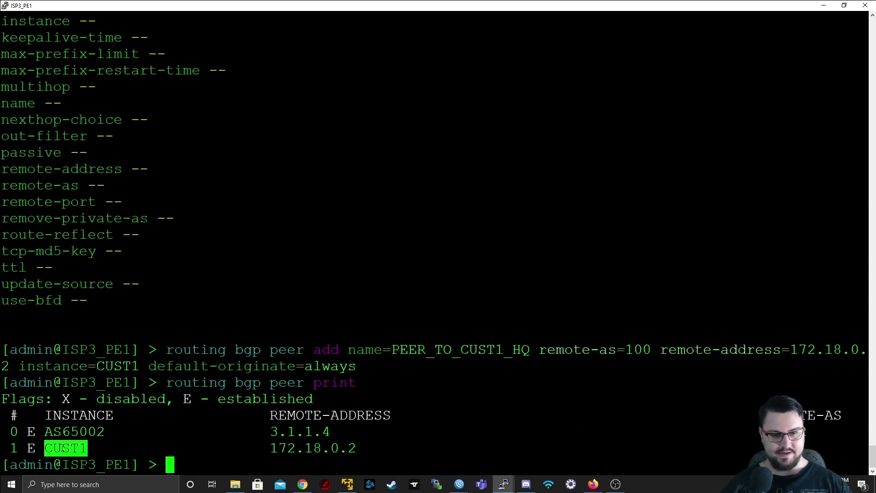
left_click(62, 447)
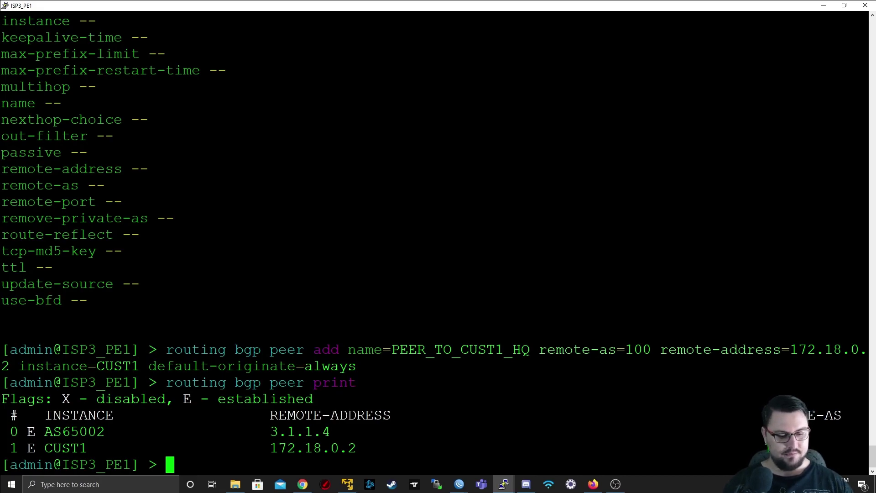
Step: Display the received routes with 'routing bgp vpnv4-route print'
type("routing bgp ")
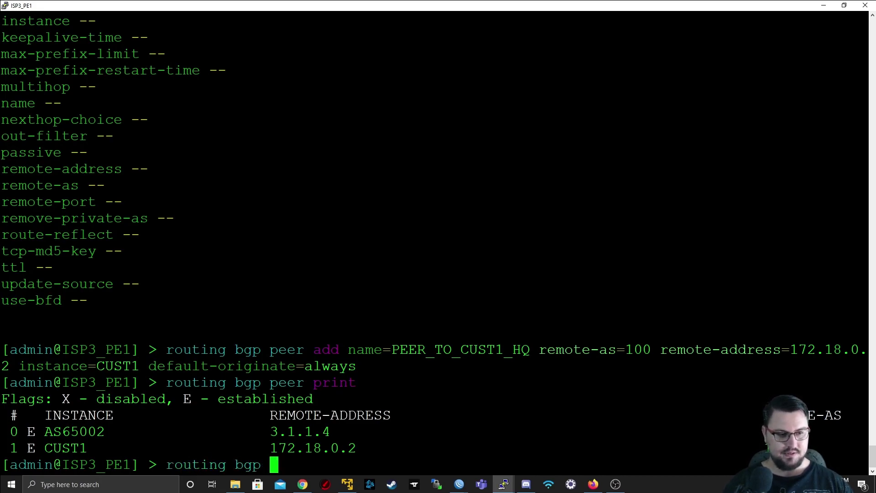
type("instance")
key("BackSpace")
key("BackSpace")
key("BackSpace")
key("BackSpace")
key("BackSpace")
key("BackSpace")
key("BackSpace")
key("BackSpace")
key("BackSpace")
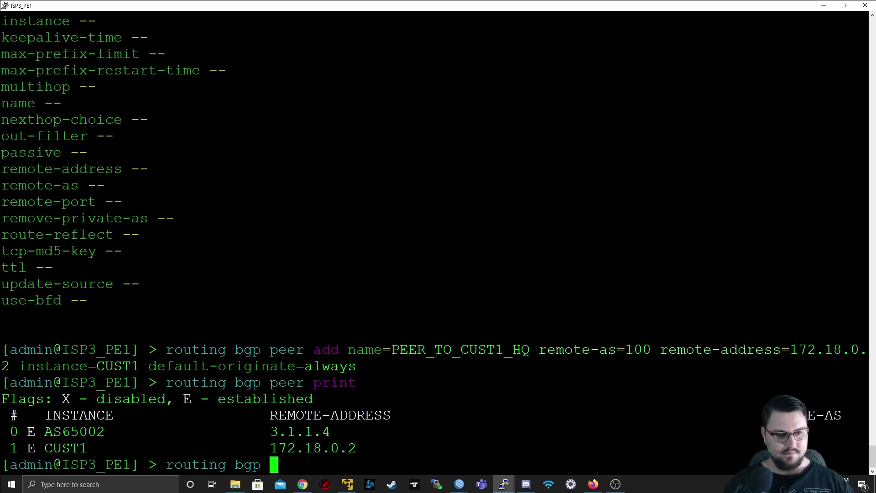
key("question")
type("vpnv4-route")
key("question")
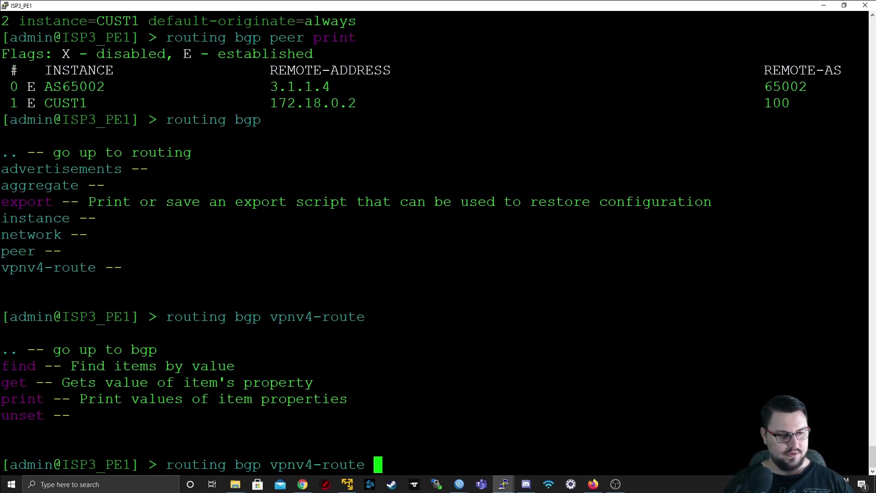
type("print")
key("Return")
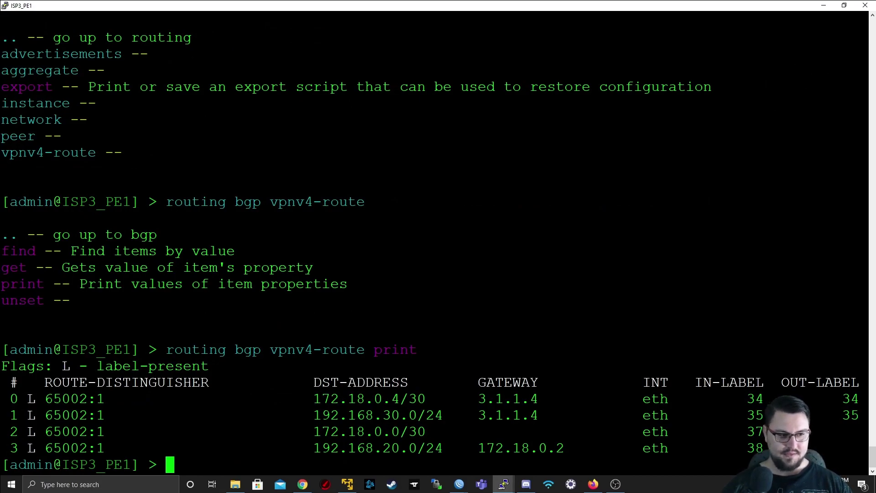
Step: Highlight the four 65002:1 routes, including 192.168.30.0/24 via 3.1.1.4, then restore the console window
double_click(66, 398)
double_click(72, 416)
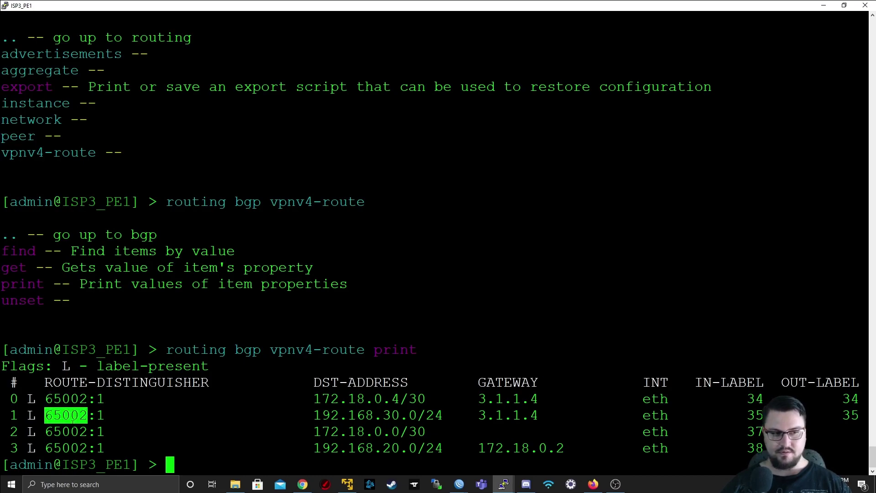
double_click(66, 432)
left_click_drag(66, 432, 13, 415)
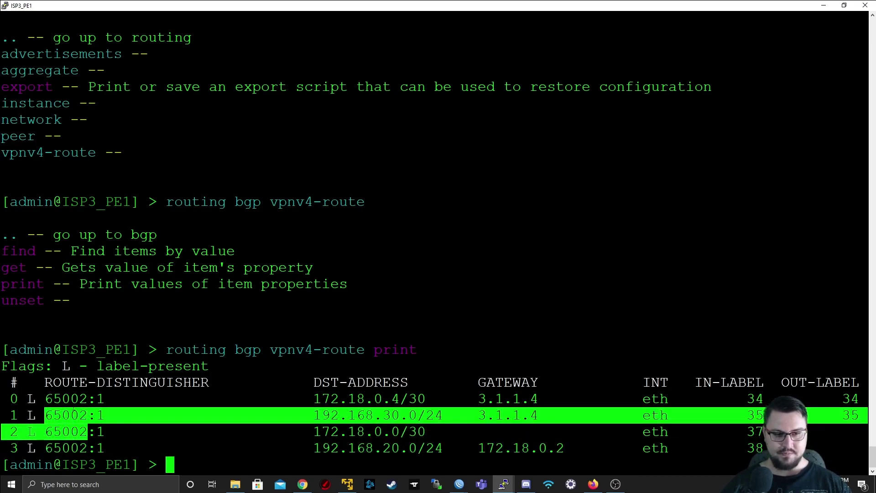
left_click(14, 399)
left_click_drag(313, 382, 564, 448)
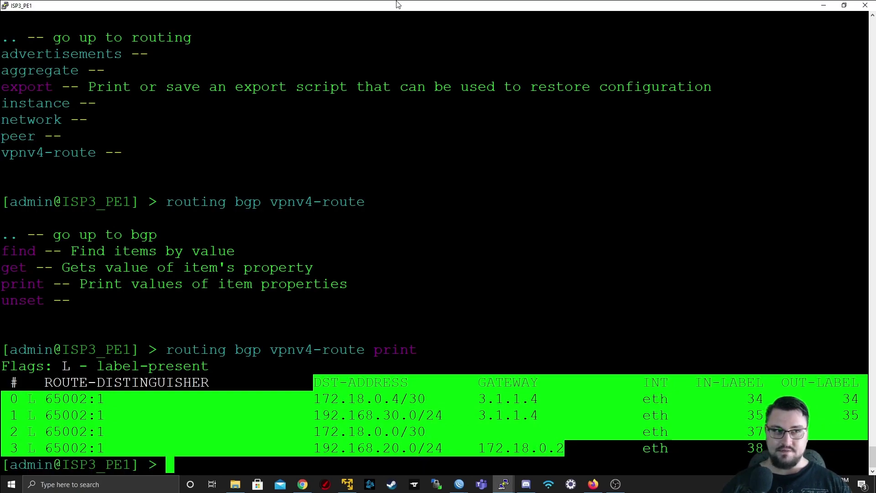
double_click(468, 5)
left_click_drag(604, 87, 421, 41)
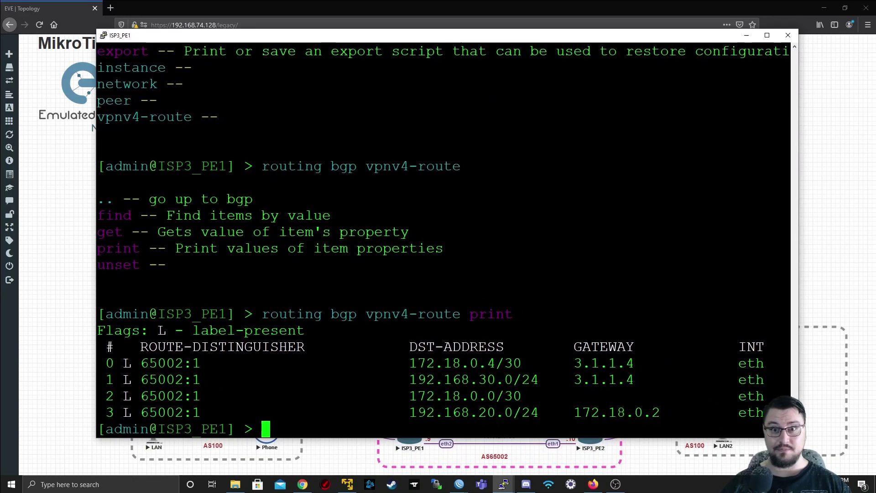
Step: End the ISP3_PE1 PuTTY session, minimize WinBox, and connect by RDP to the HQ LAN host
left_click(788, 37)
left_click(453, 274)
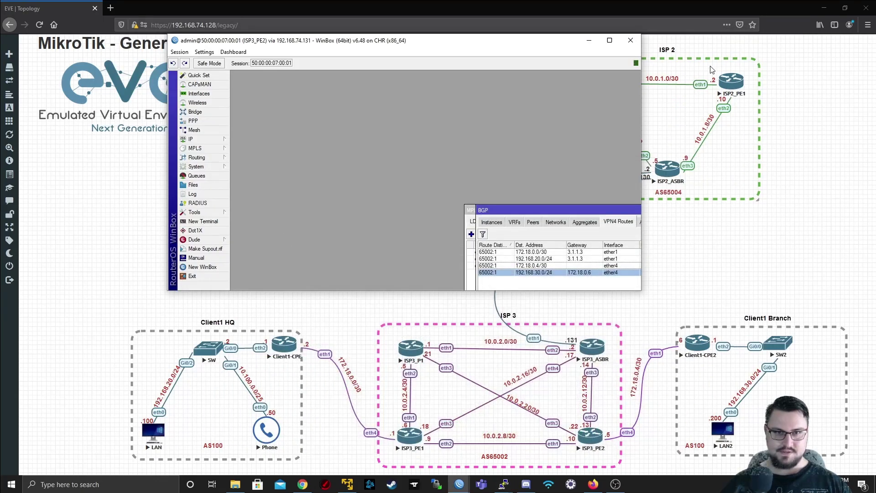
left_click(589, 40)
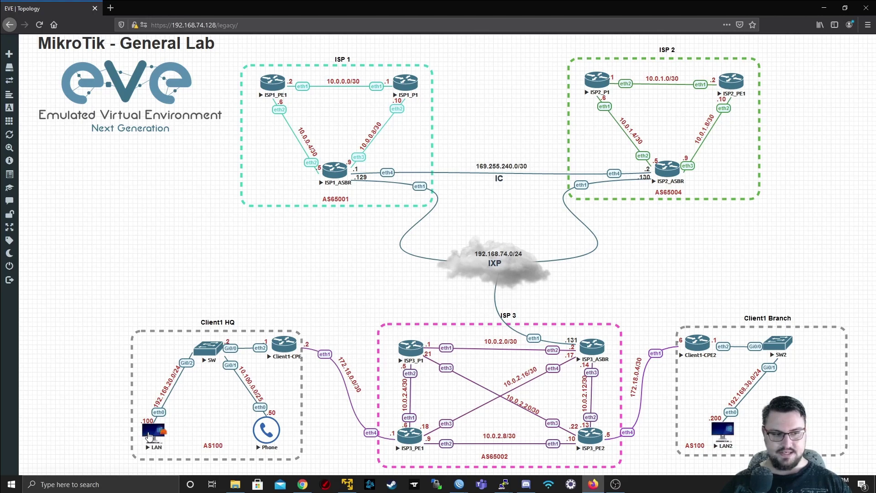
left_click(158, 436)
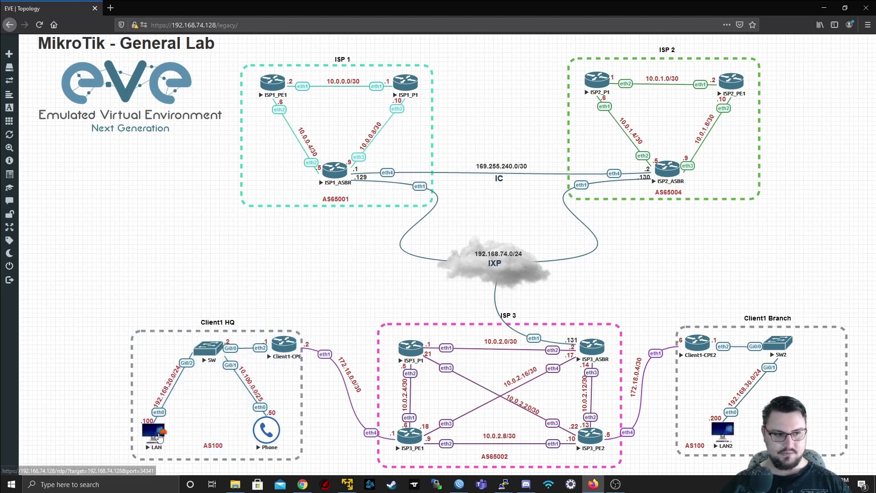
left_click(466, 299)
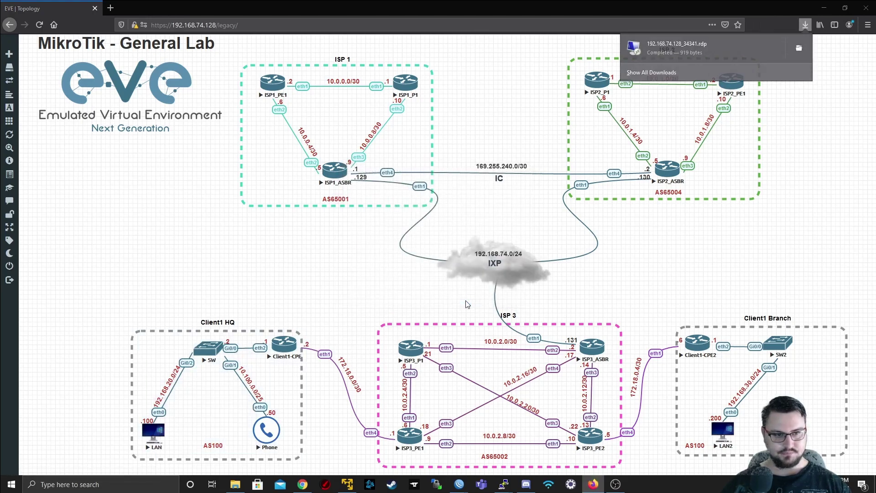
left_click(499, 289)
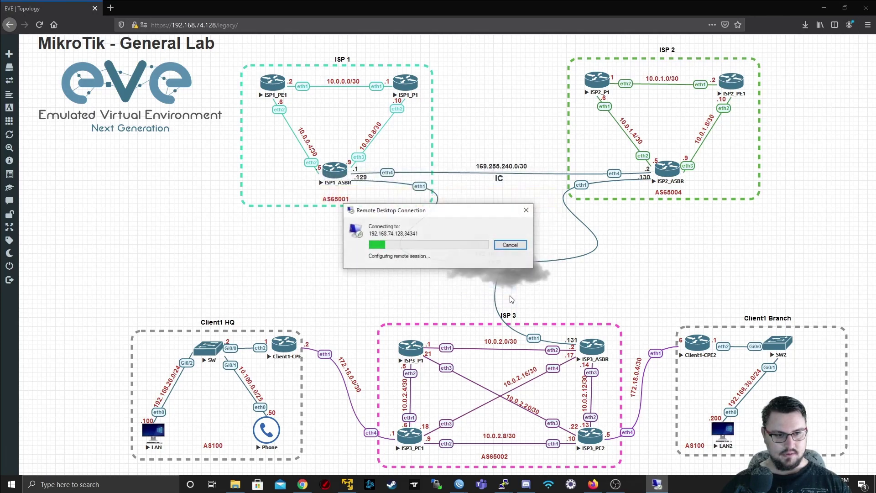
left_click(332, 280)
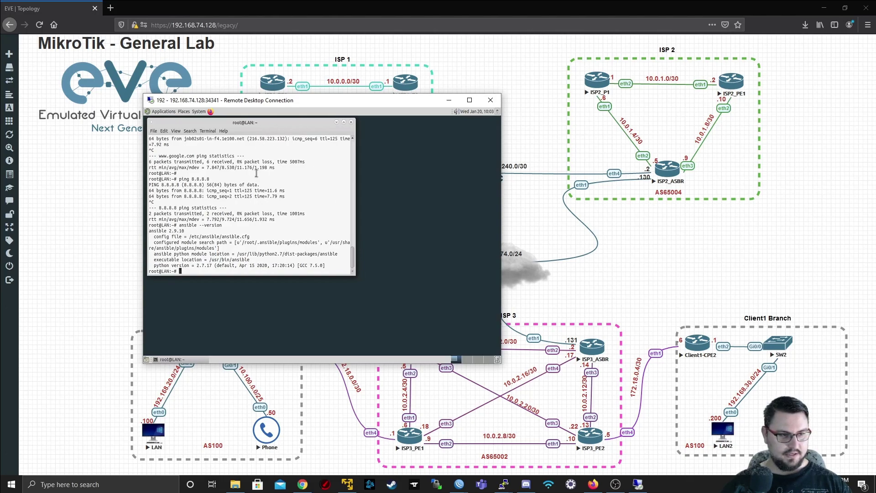
Step: Close the old terminal and start a new MATE Terminal from Applications > System Tools
key("Return")
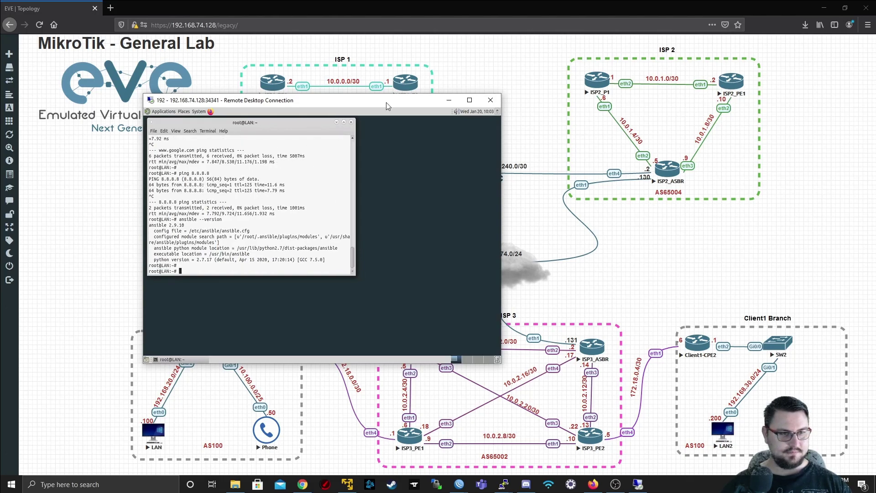
left_click(351, 122)
left_click(170, 112)
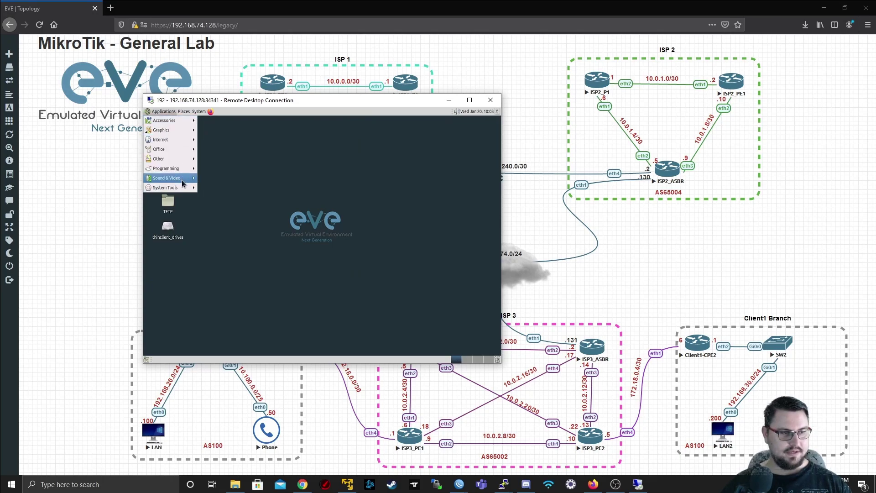
mouse_move(182, 191)
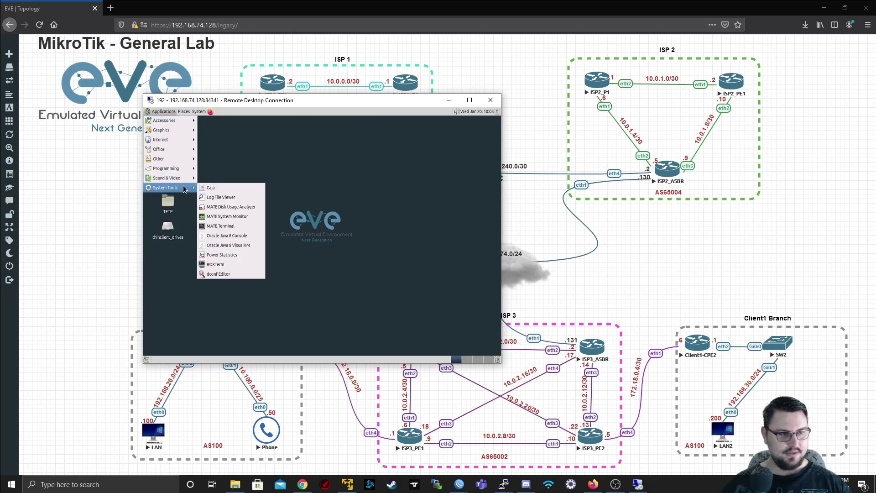
left_click(231, 226)
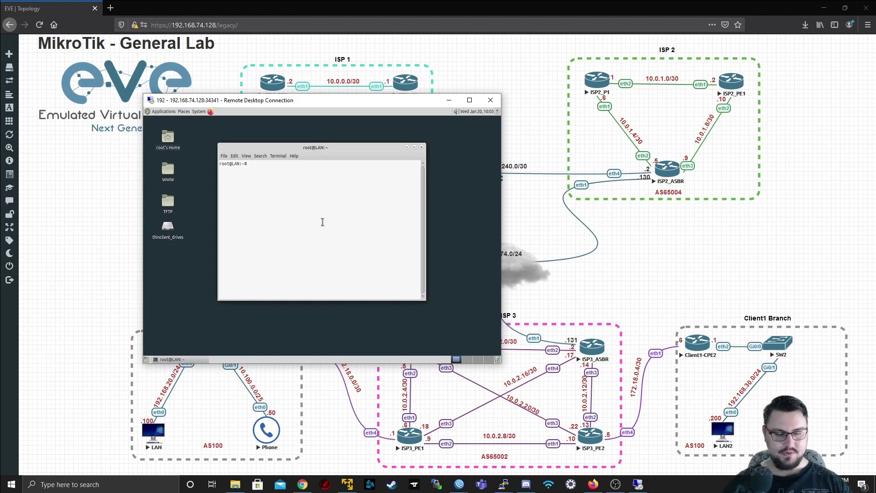
key("Return")
key("Return")
key("Return")
Step: Ping 192.168.20.1 and then branch gateway 192.168.30.1, stopping each after replies
type("ping ")
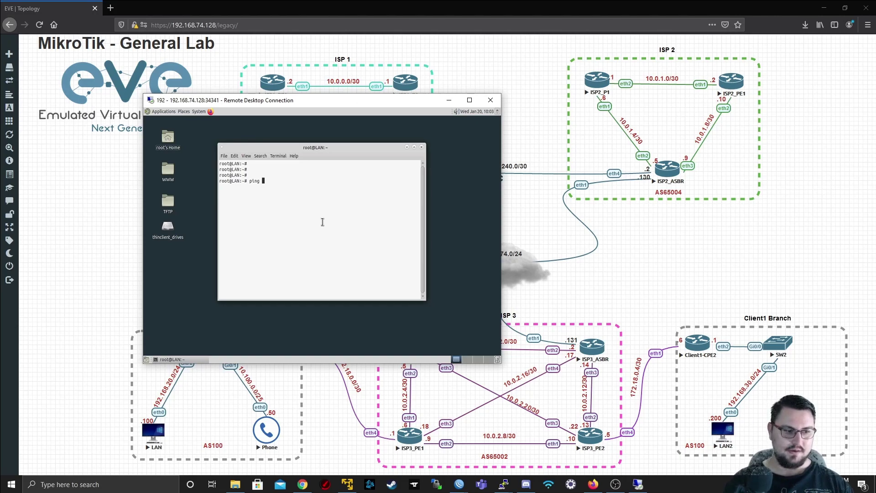
type("192.168.20.1")
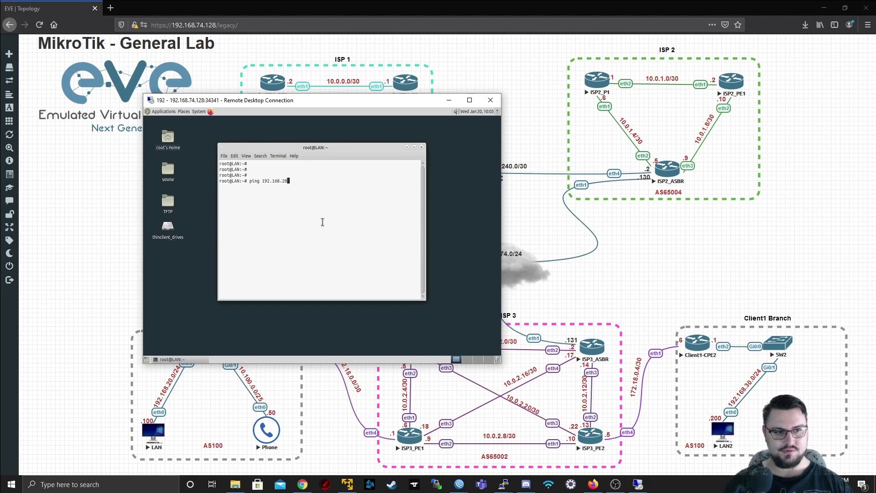
key("Return")
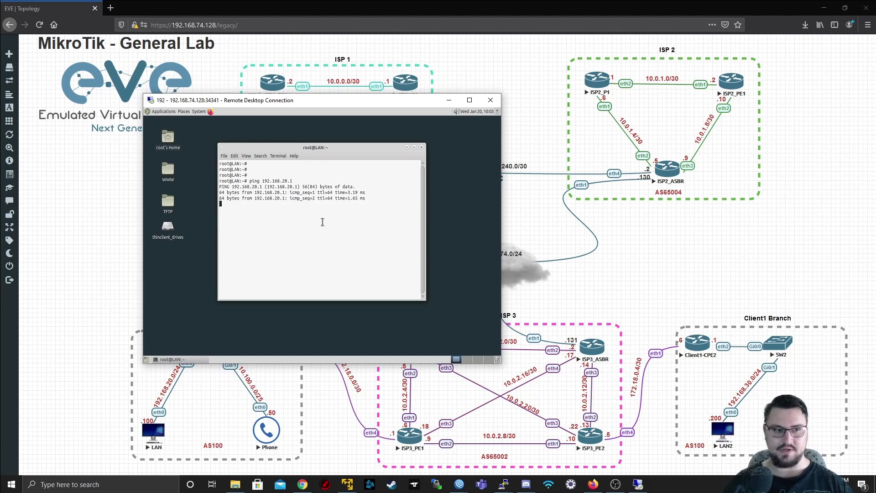
key("ctrl+c")
type("ping ")
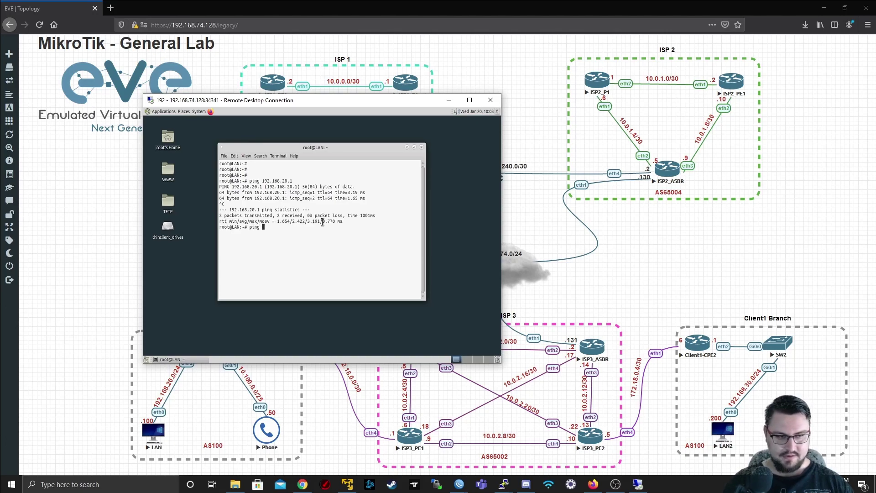
type("192.1")
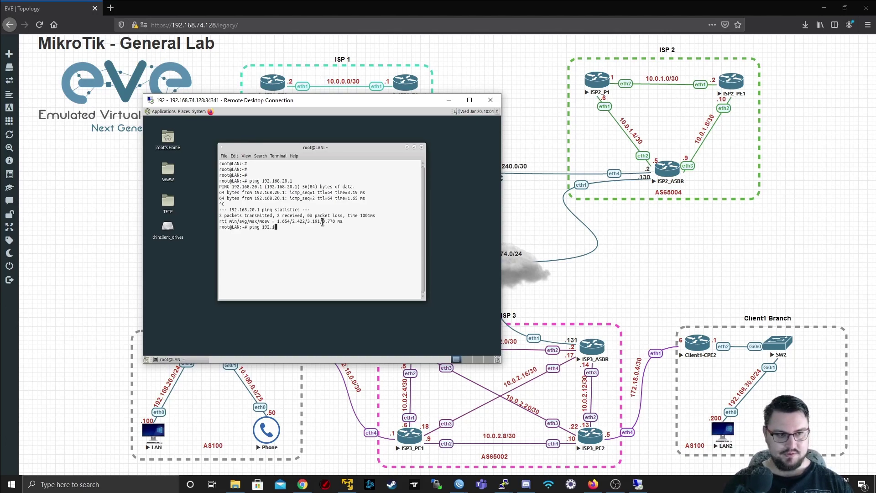
type("68.30.1")
key("Return")
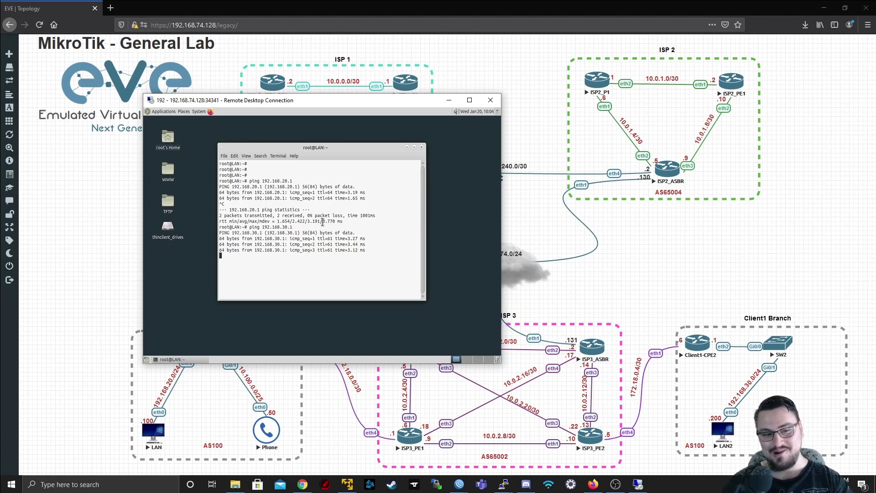
key("ctrl+c")
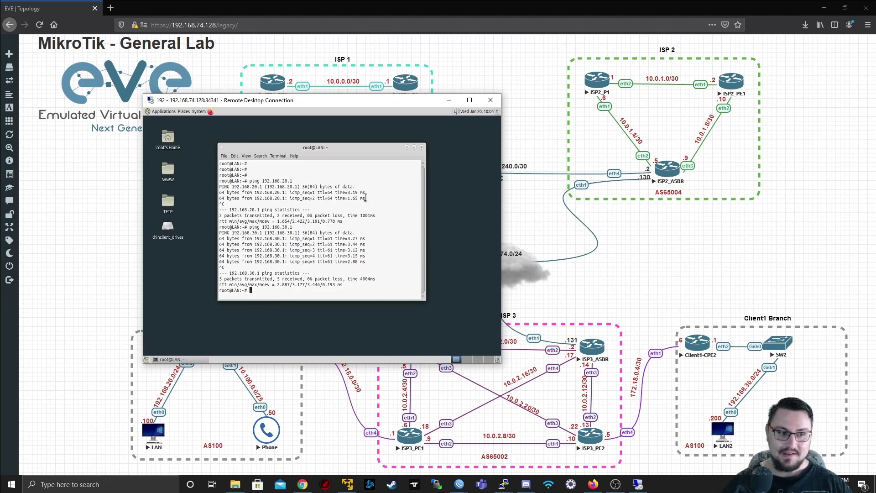
left_click_drag(353, 104, 411, 72)
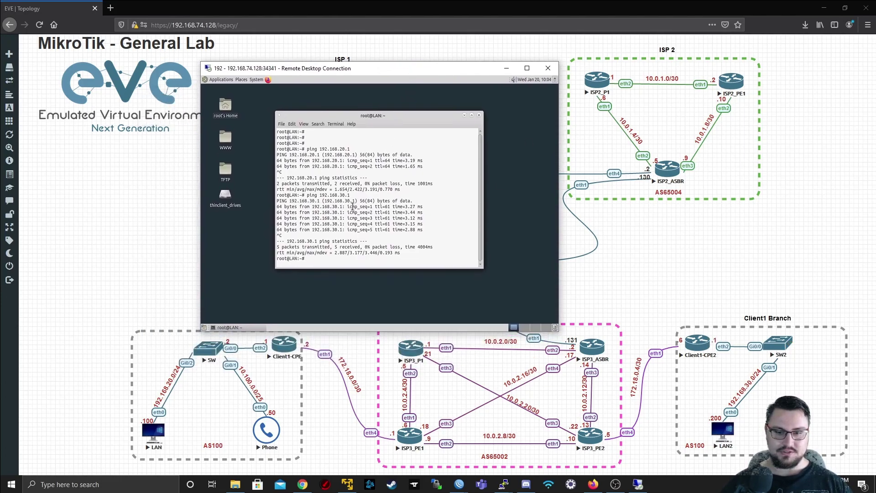
Step: Ping the branch host 192.168.30.200
key("Up")
key("BackSpace")
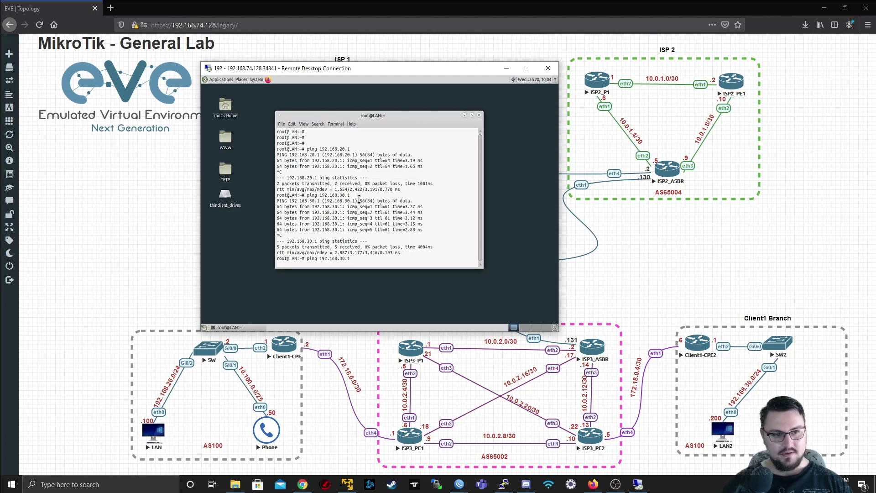
type("209")
key("BackSpace")
type("0")
key("Return")
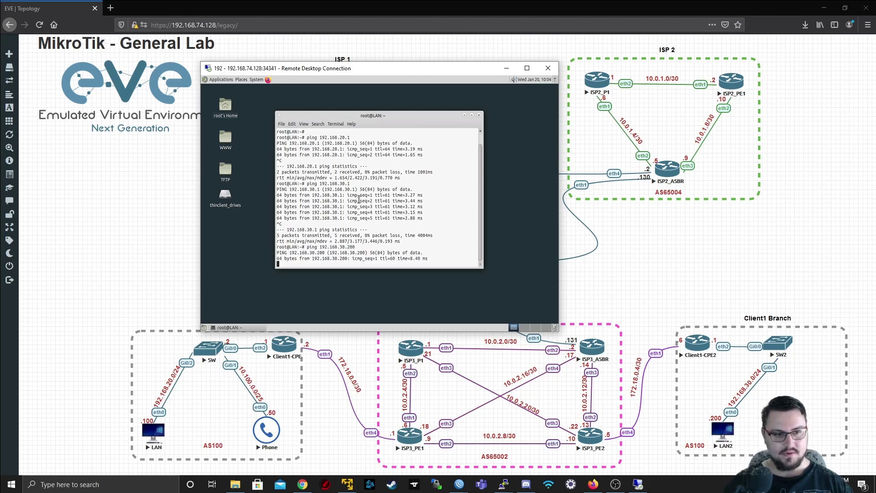